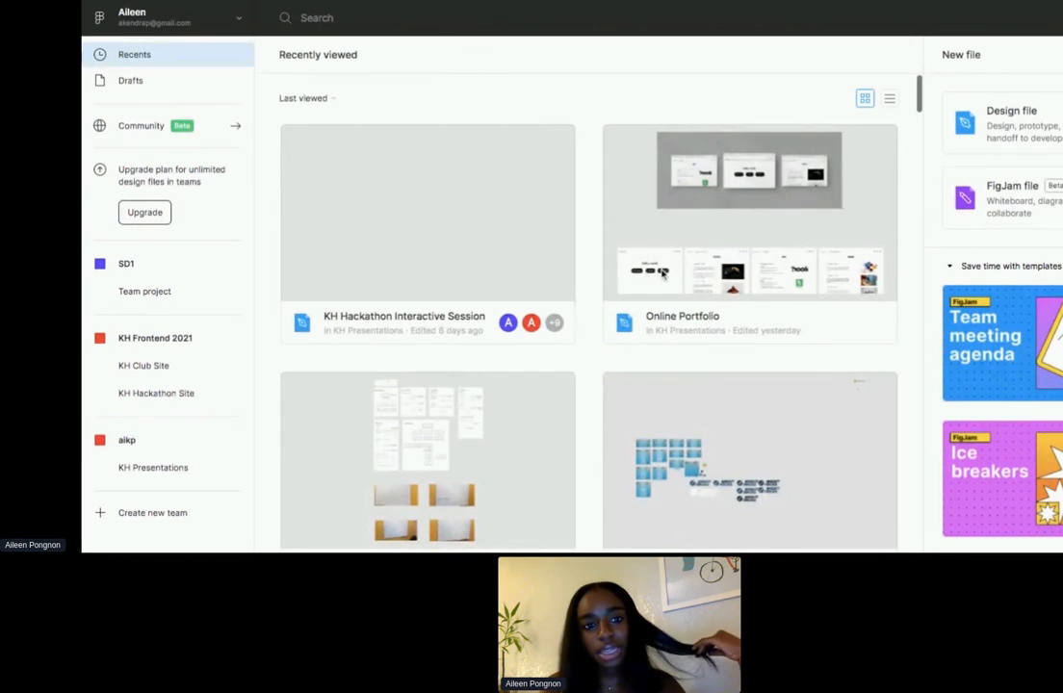
- Browse the recently viewed files and create a new design file
scroll(607, 449, down, 2)
scroll(608, 448, up, 2)
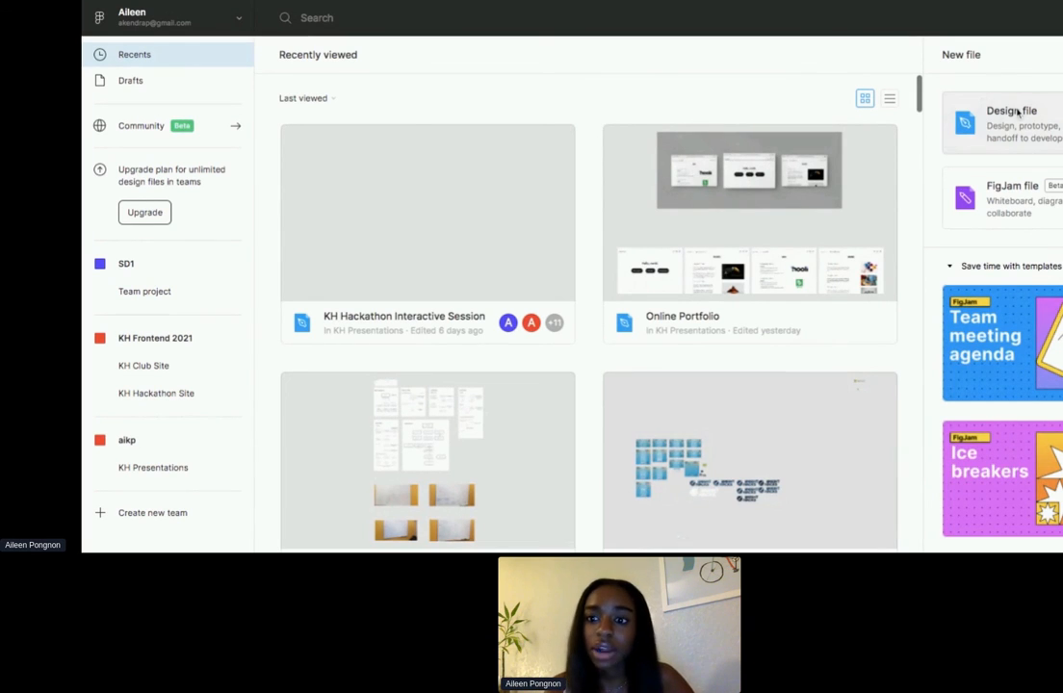
click(1016, 113)
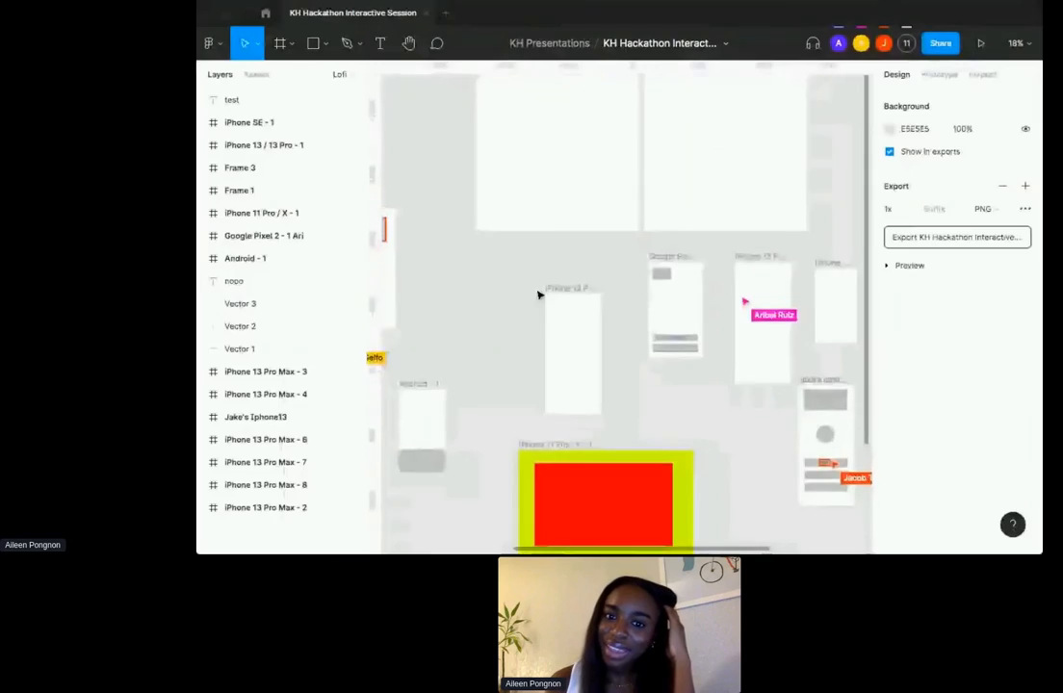
scroll(539, 295, up, 1)
scroll(539, 295, left, 4)
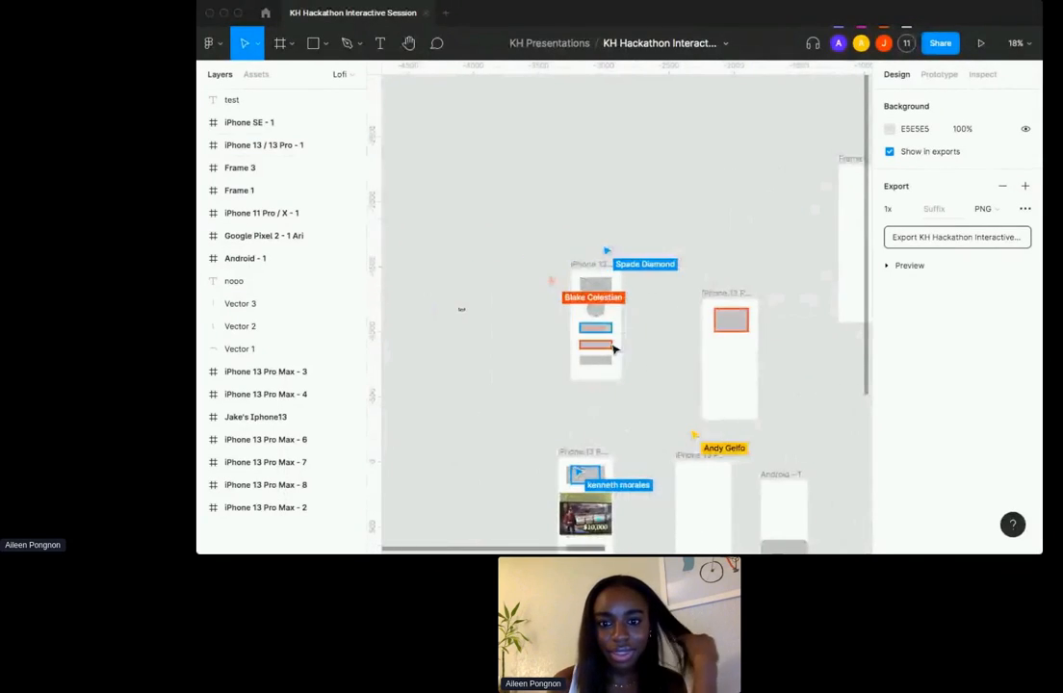
scroll(614, 350, up, 8)
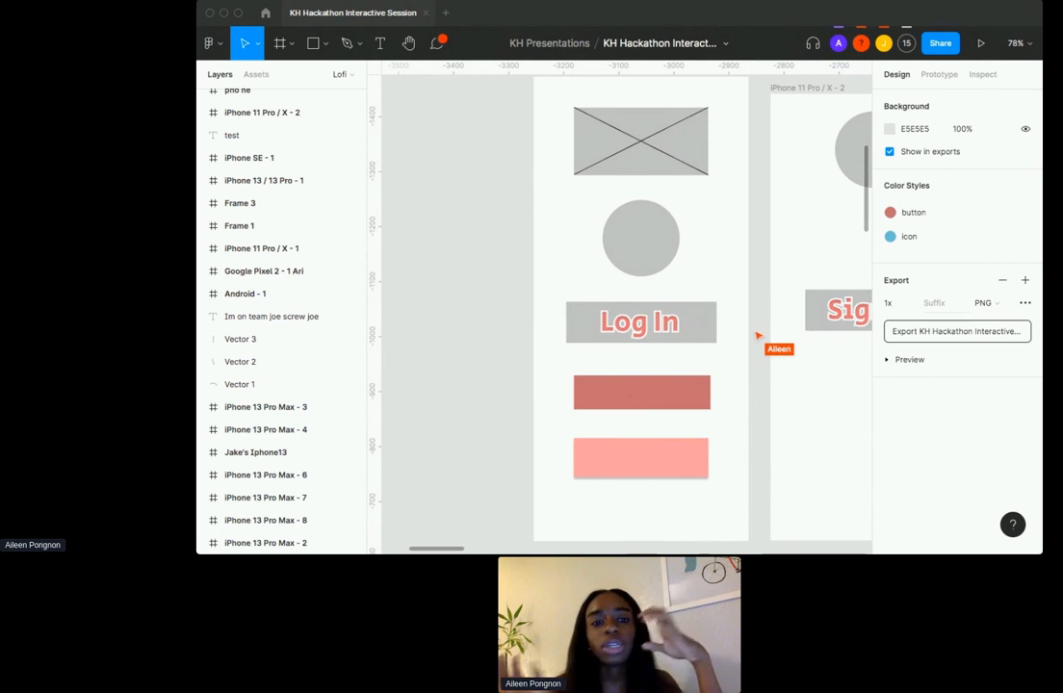
scroll(279, 318, up, 1)
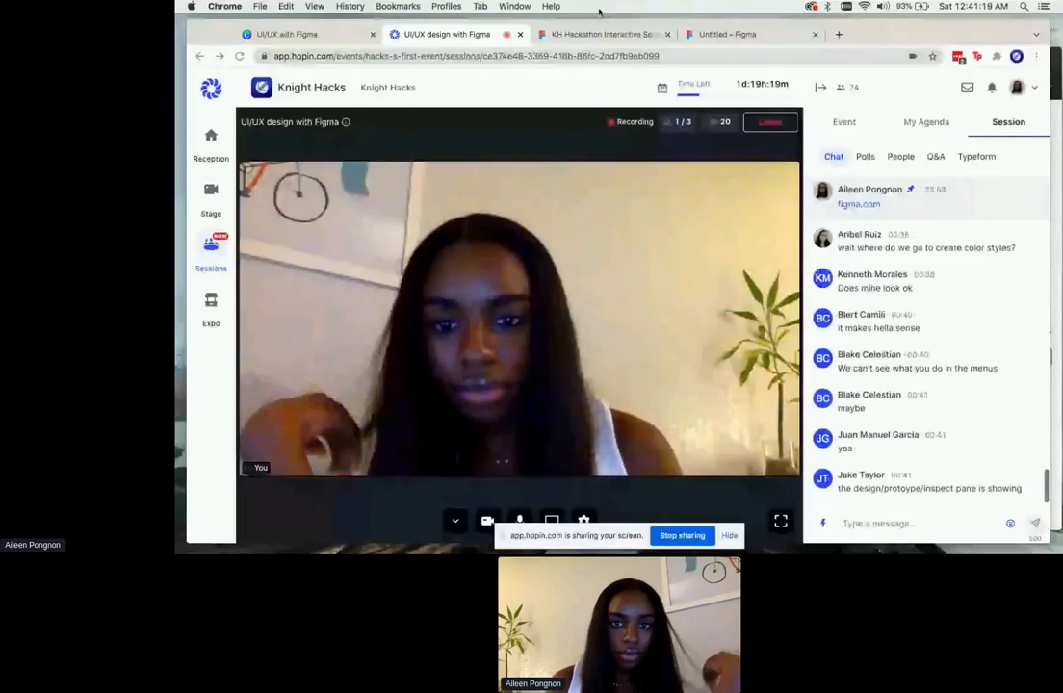
- Switch to the KH Hackathon Interactive Session file in the browser and fill the dusty red rectangle below Log In with dark green 356034
click(598, 34)
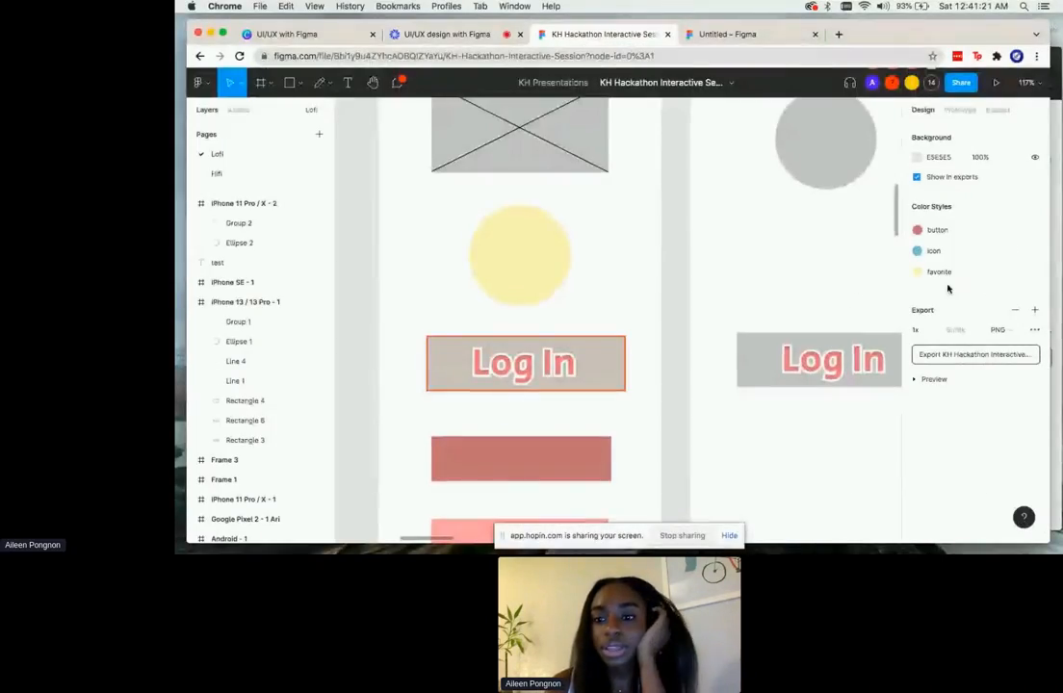
scroll(591, 372, right, 2)
scroll(591, 372, down, 1)
click(527, 429)
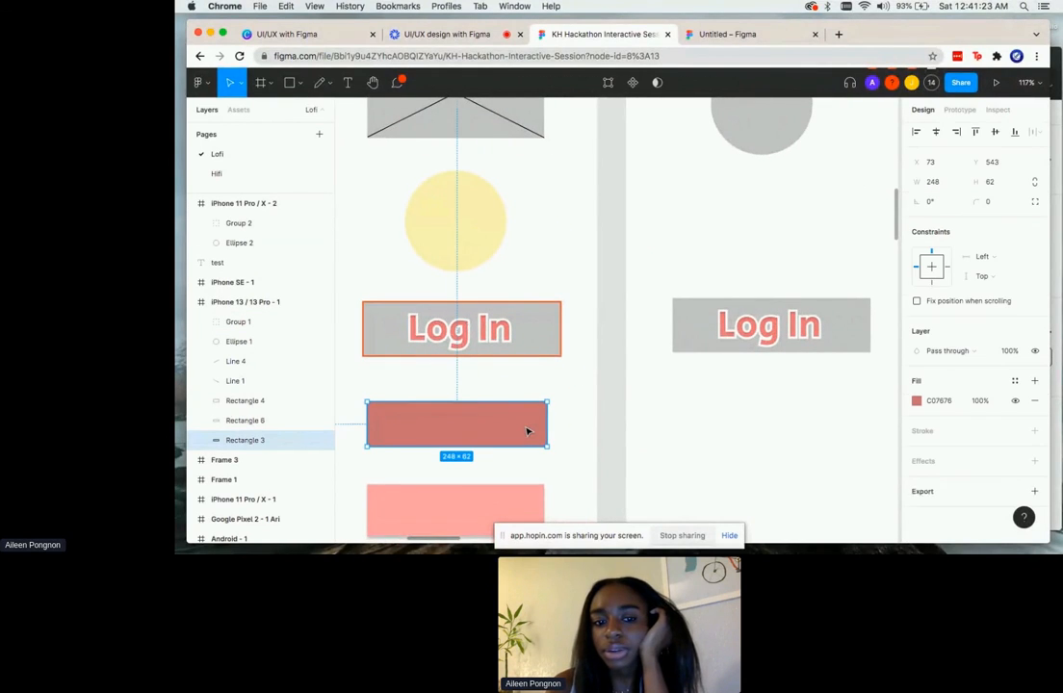
click(916, 401)
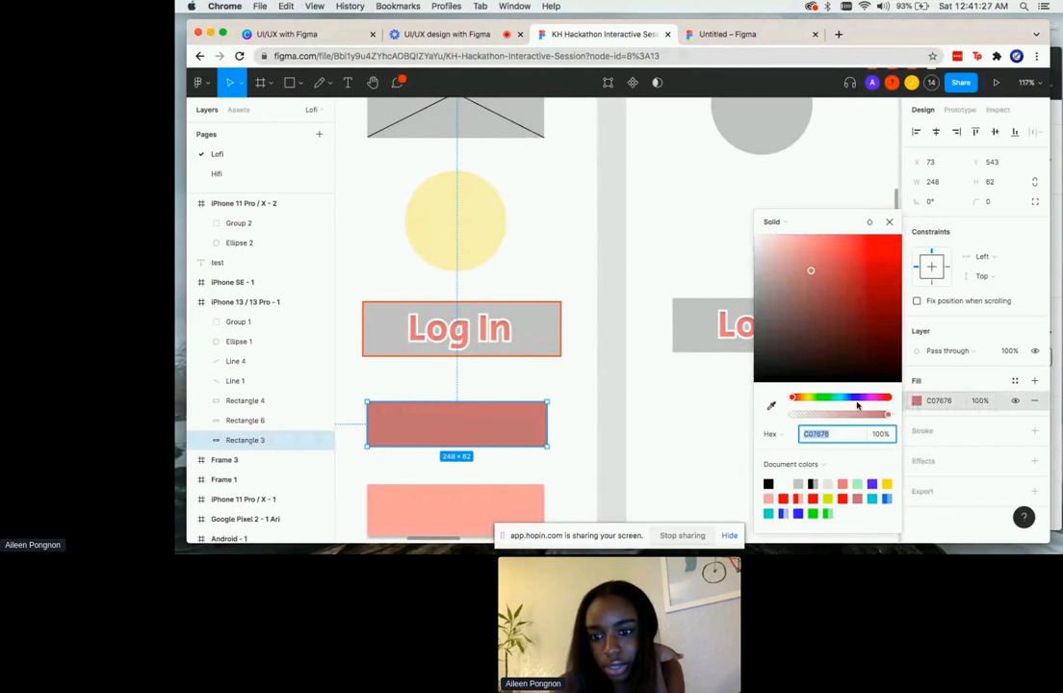
click(825, 398)
mouse_move(821, 335)
mouse_down()
mouse_move(819, 304)
mouse_move(825, 346)
mouse_move(822, 332)
mouse_up()
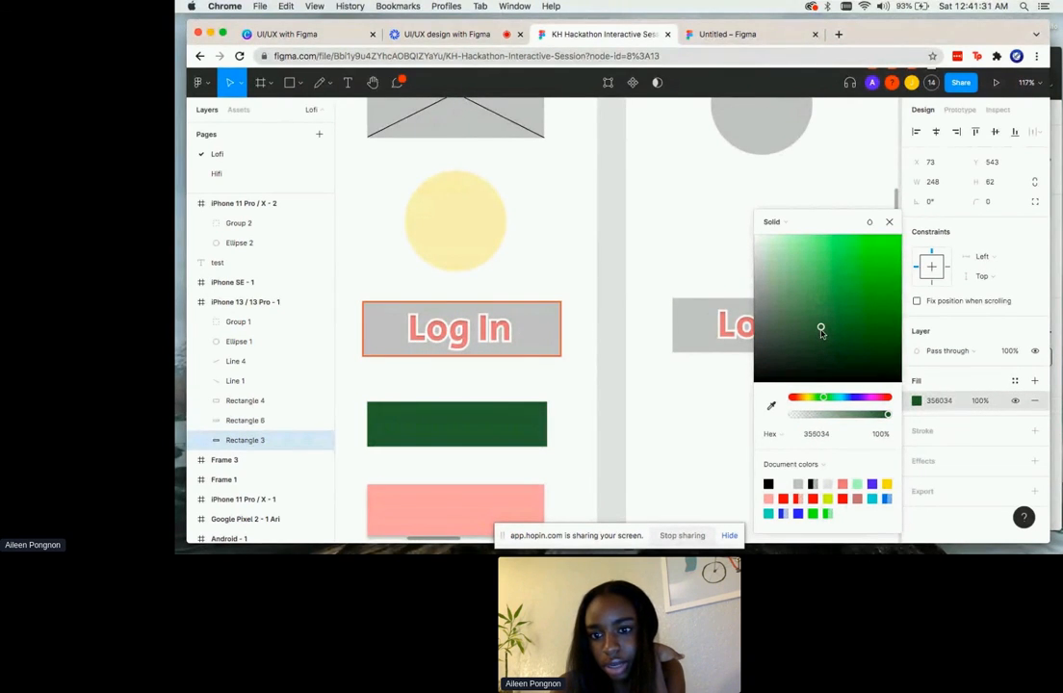
- Check the attendee chat in the Hopin session, and return to the KH Hackathon Interactive Session file
click(441, 36)
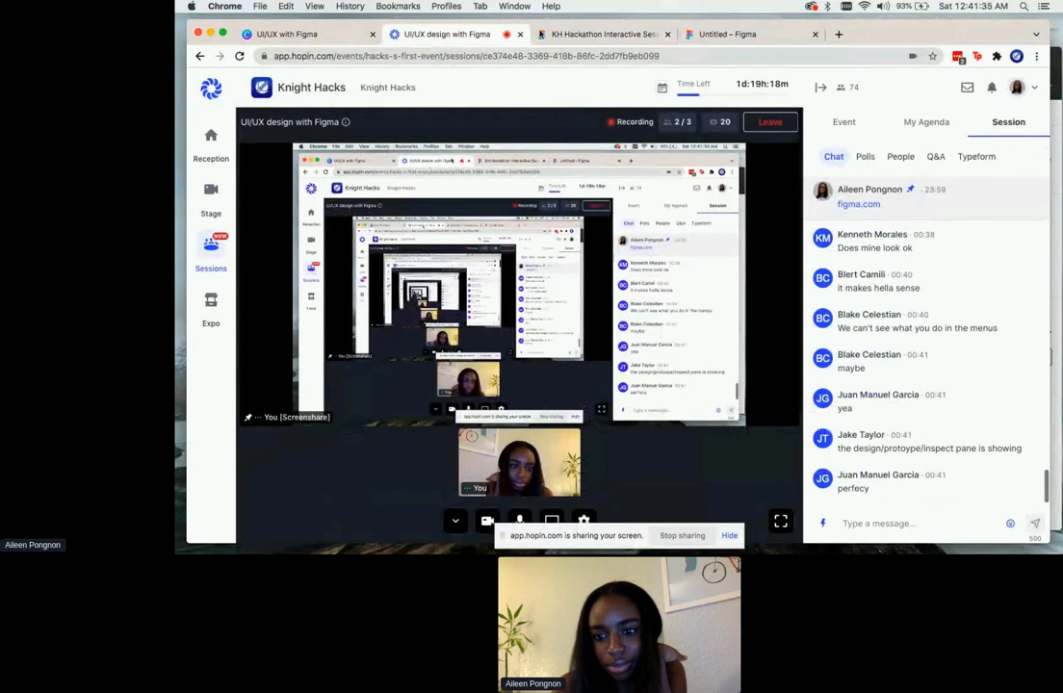
click(584, 34)
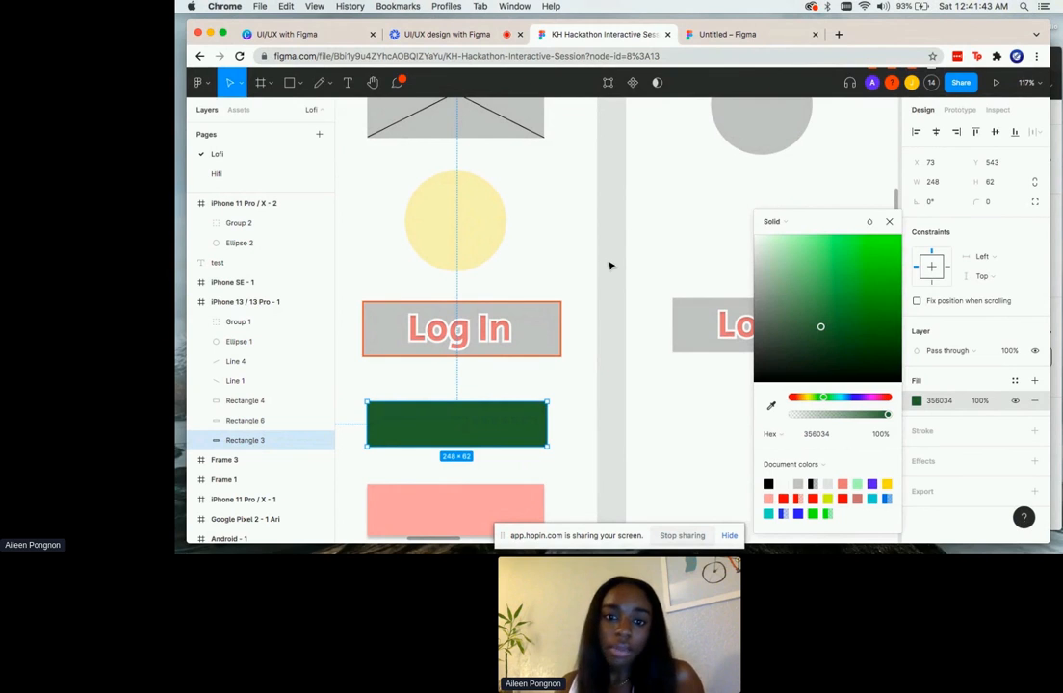
- Darken the fill of the green rectangle below Log In to 304D2F
click(517, 387)
click(505, 423)
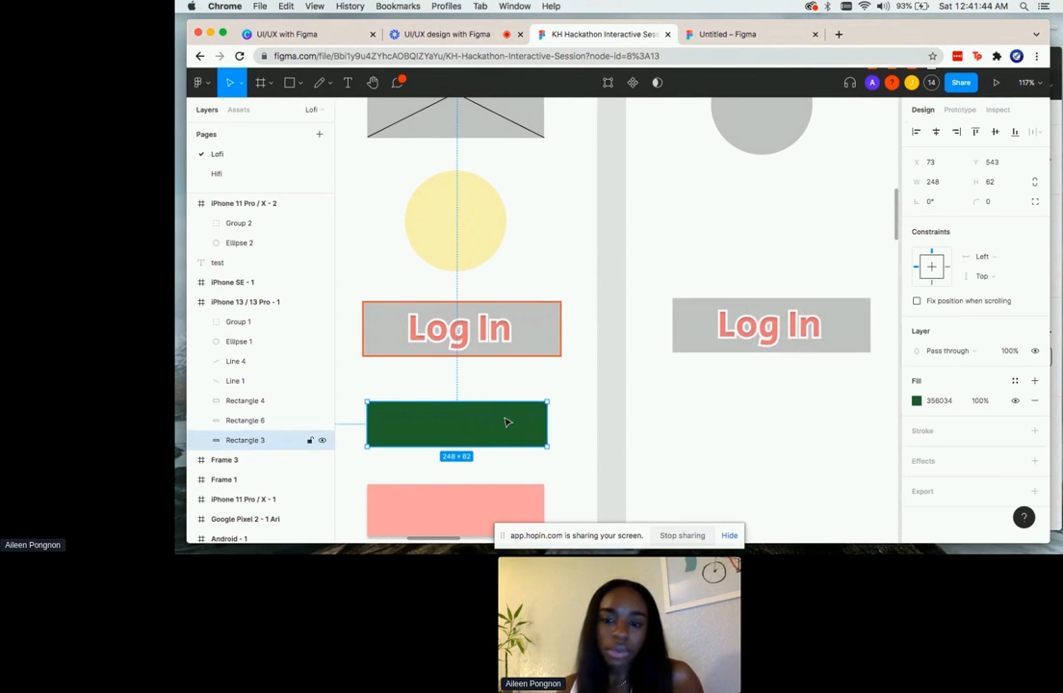
click(916, 400)
drag(786, 339, 811, 344)
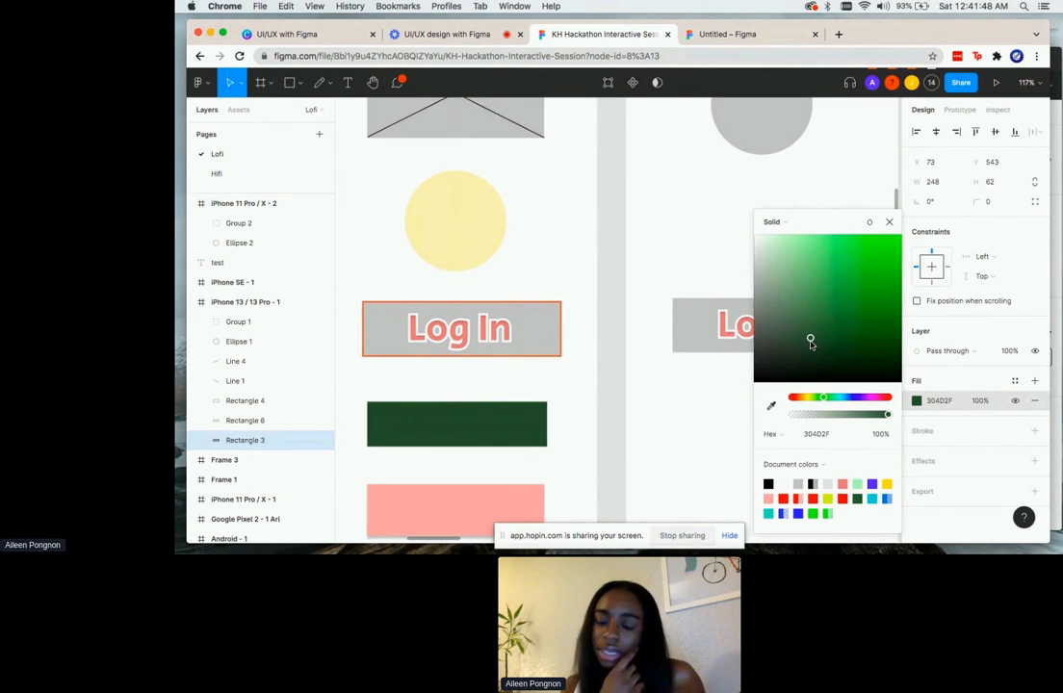
click(889, 223)
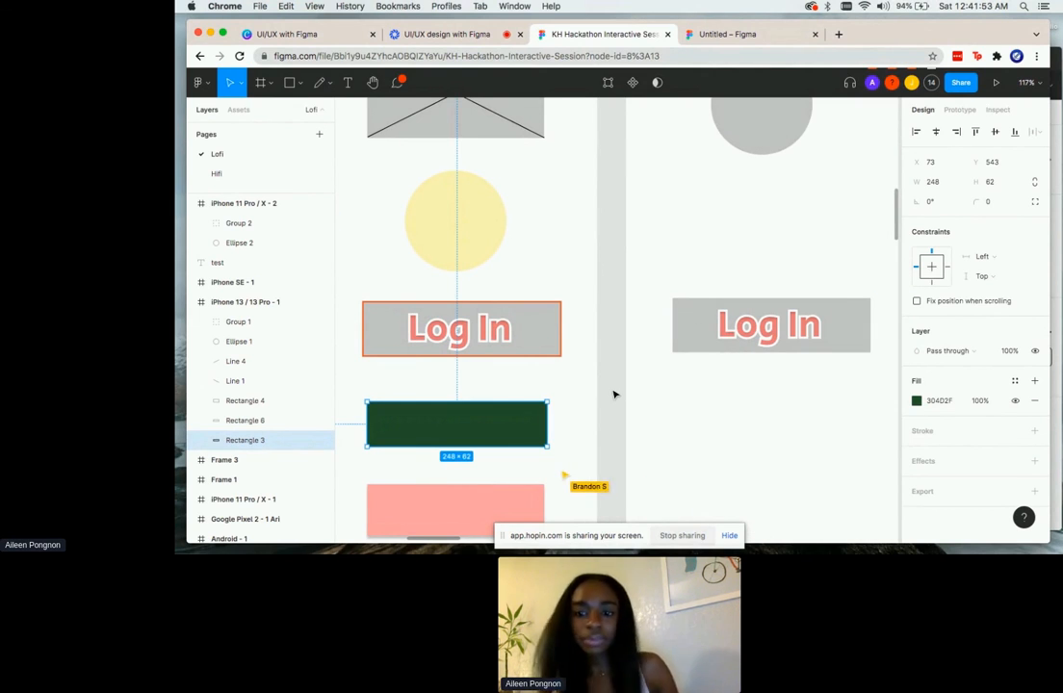
- Save the green rectangle's fill as a new color style named "forest green" and check it in the color style list
click(1013, 385)
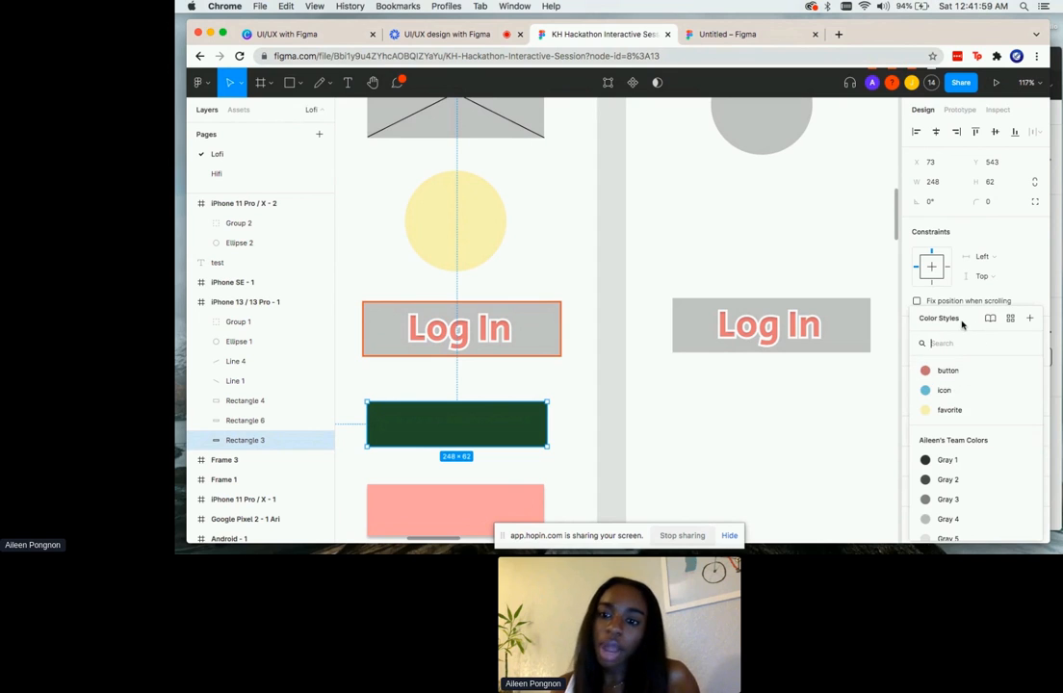
click(1029, 321)
text(forest green)
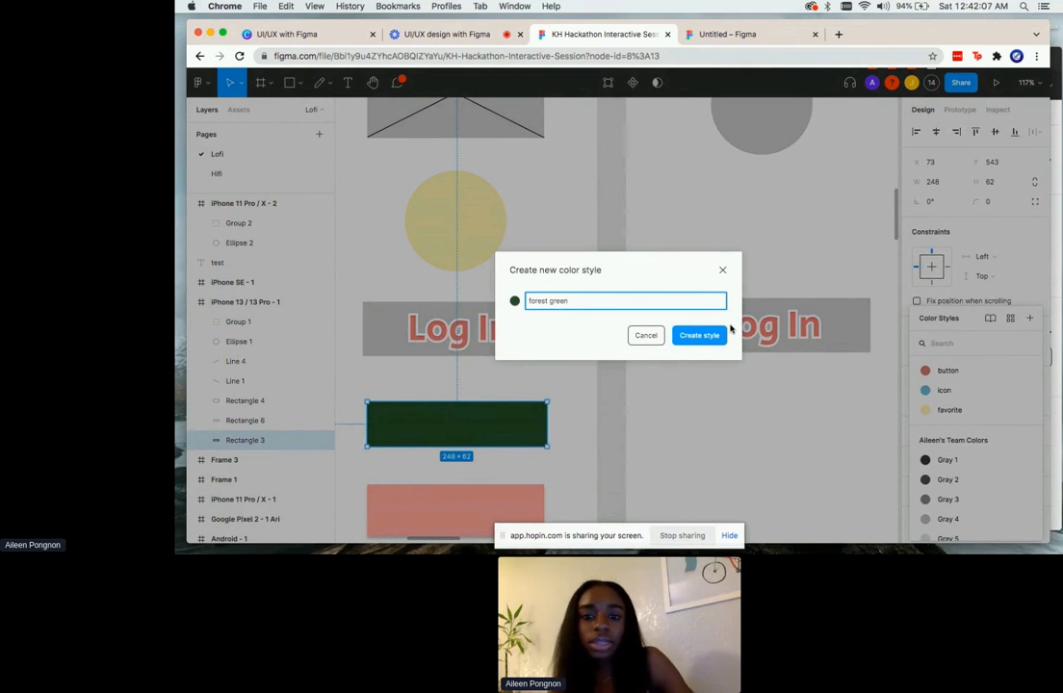
click(703, 337)
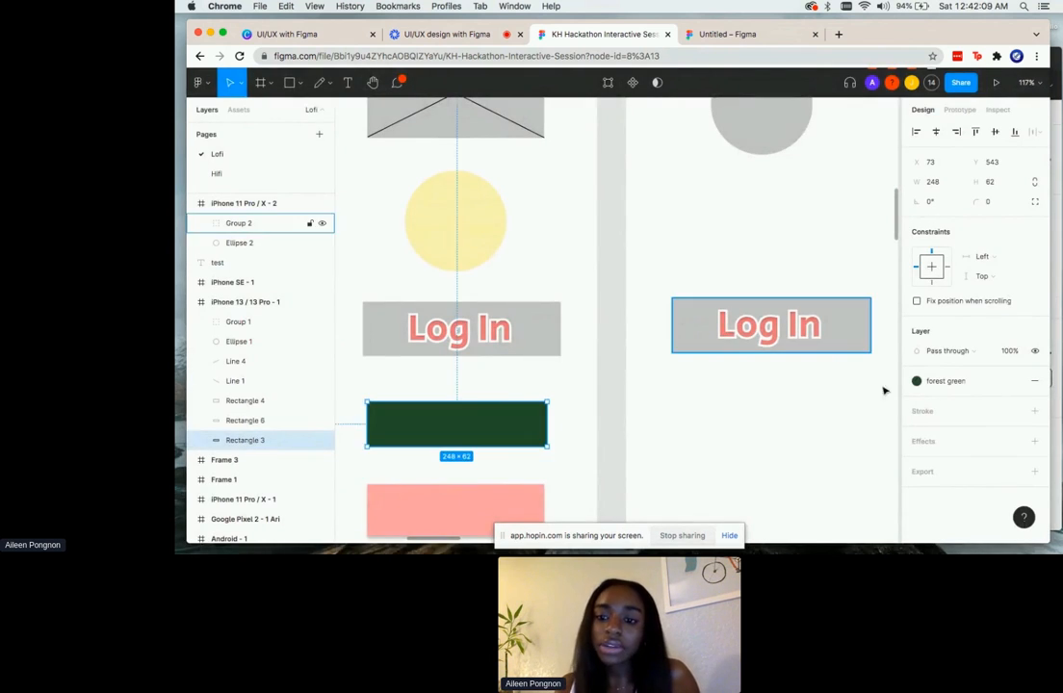
click(920, 381)
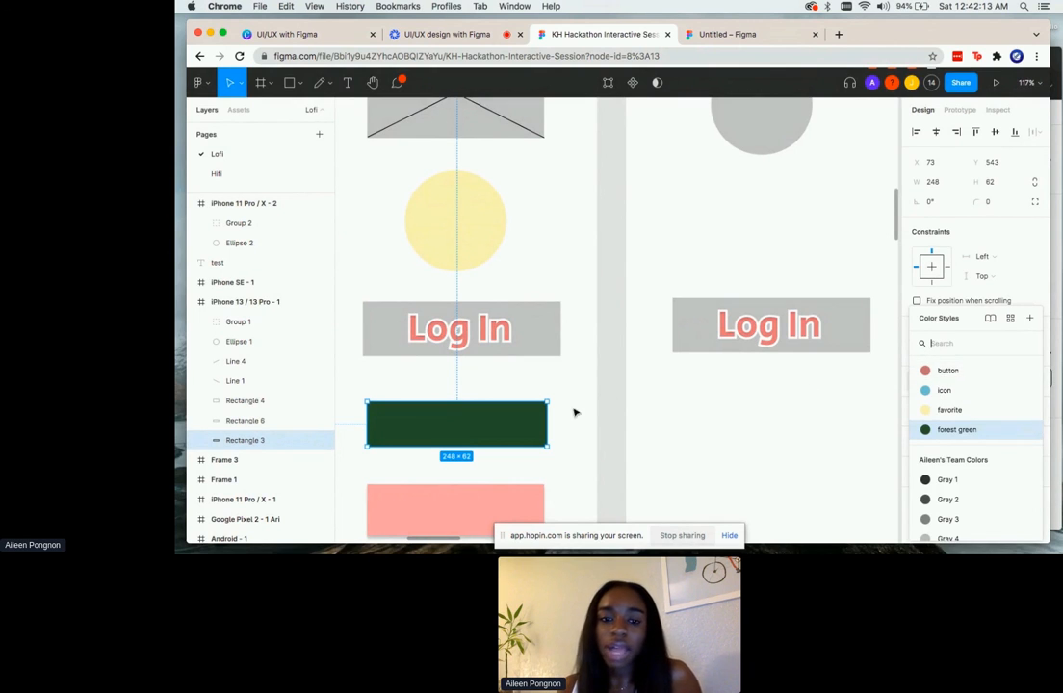
click(628, 415)
- Select the gray rectangle inside the iPhone 11 Pro / X - 2 frame's Log In group and list the local colors for its fill
click(689, 324)
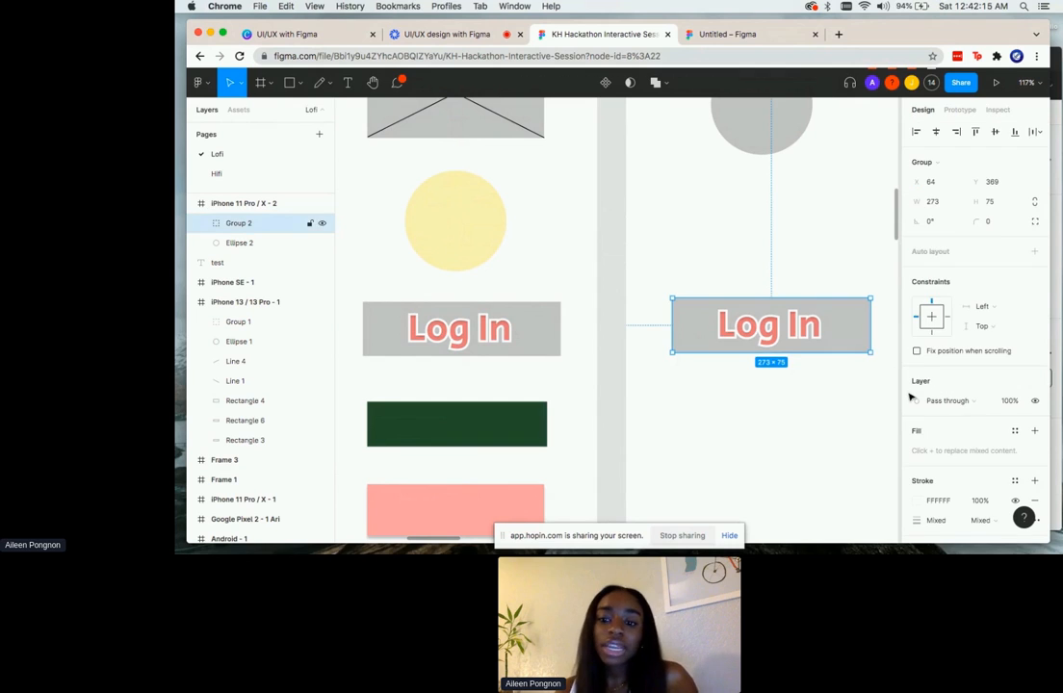
scroll(973, 289, down, 3)
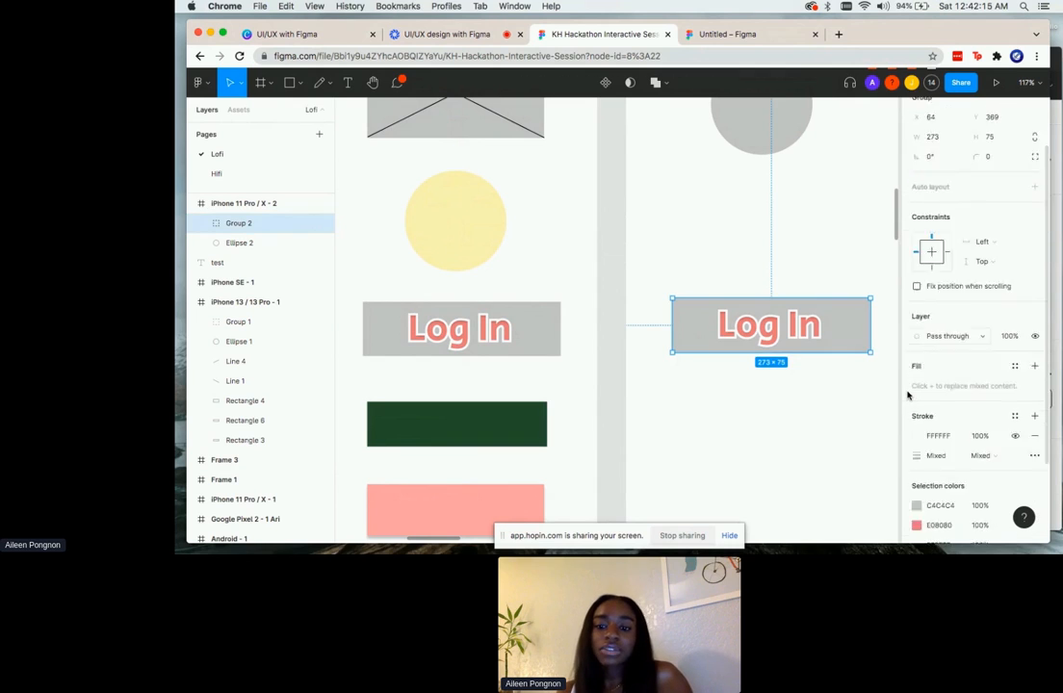
double_click(696, 329)
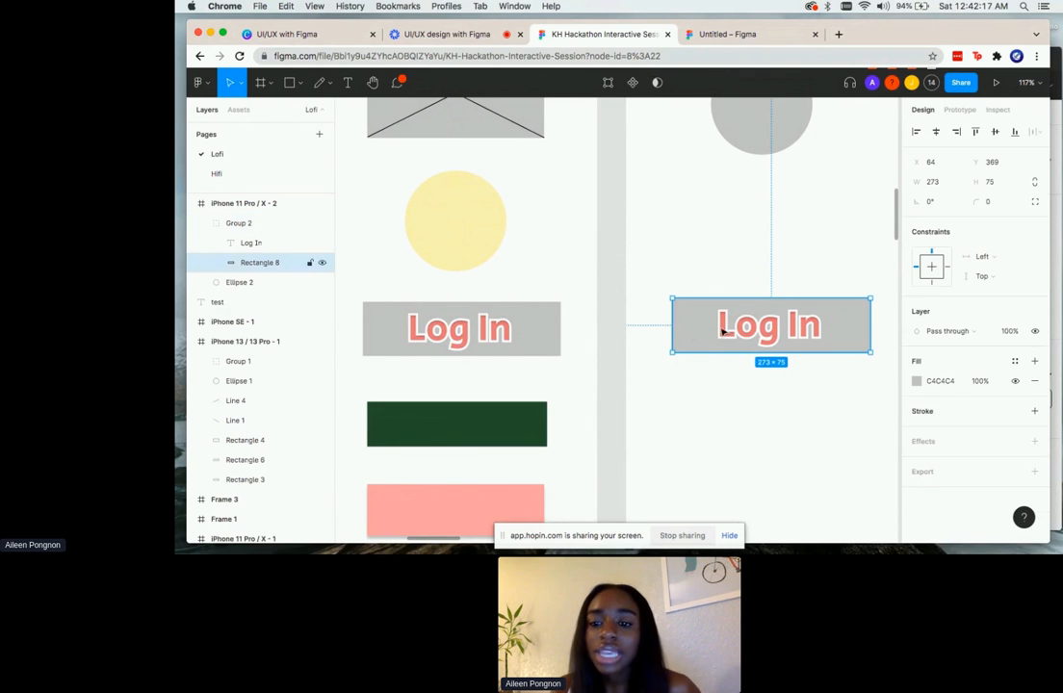
click(918, 381)
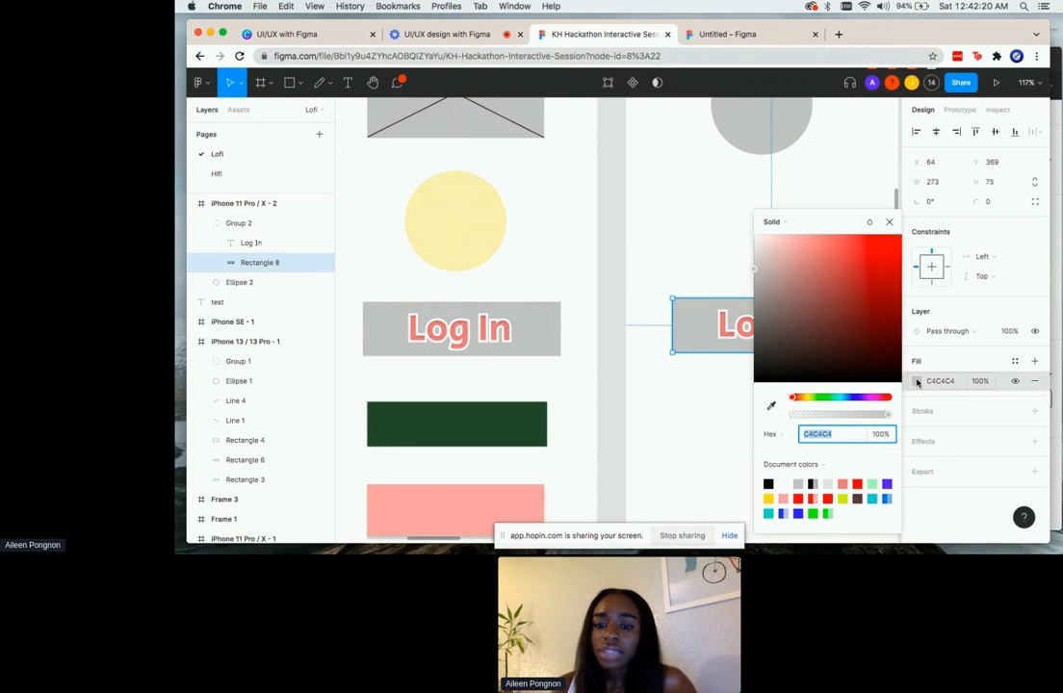
click(813, 464)
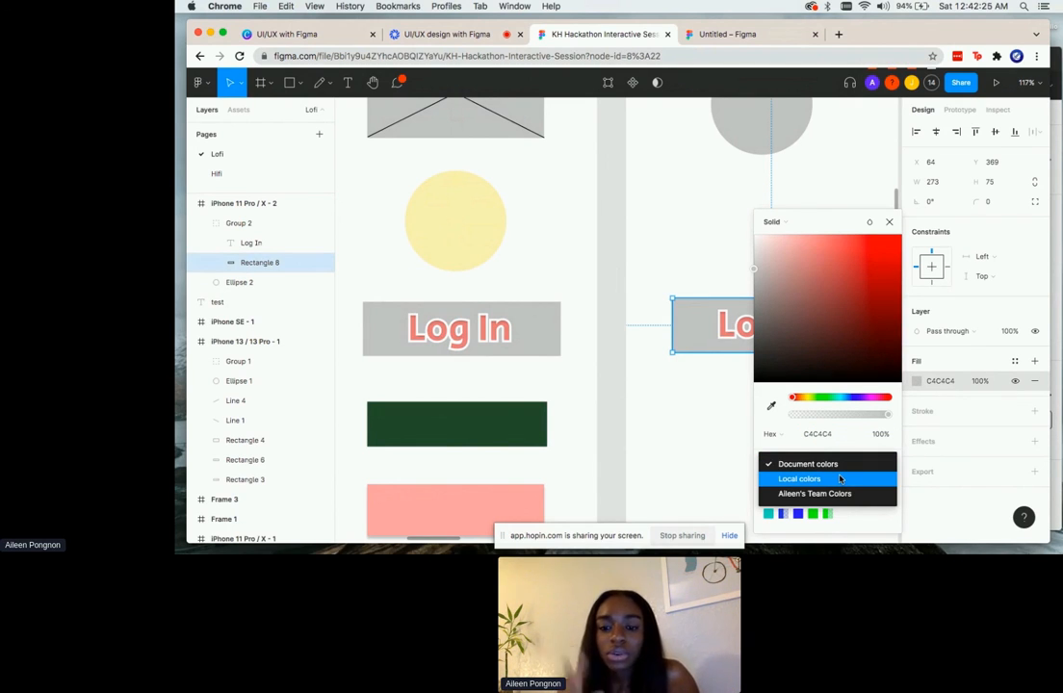
click(840, 479)
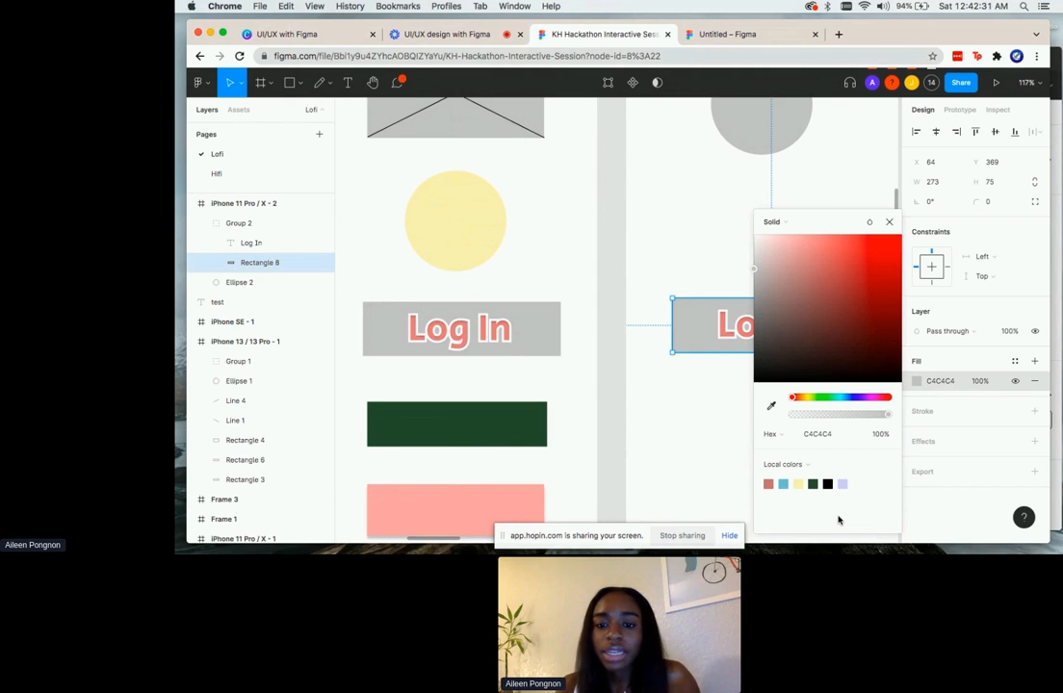
- Compare the document colors with the local colors offered for the rectangle's fill
click(815, 466)
click(821, 447)
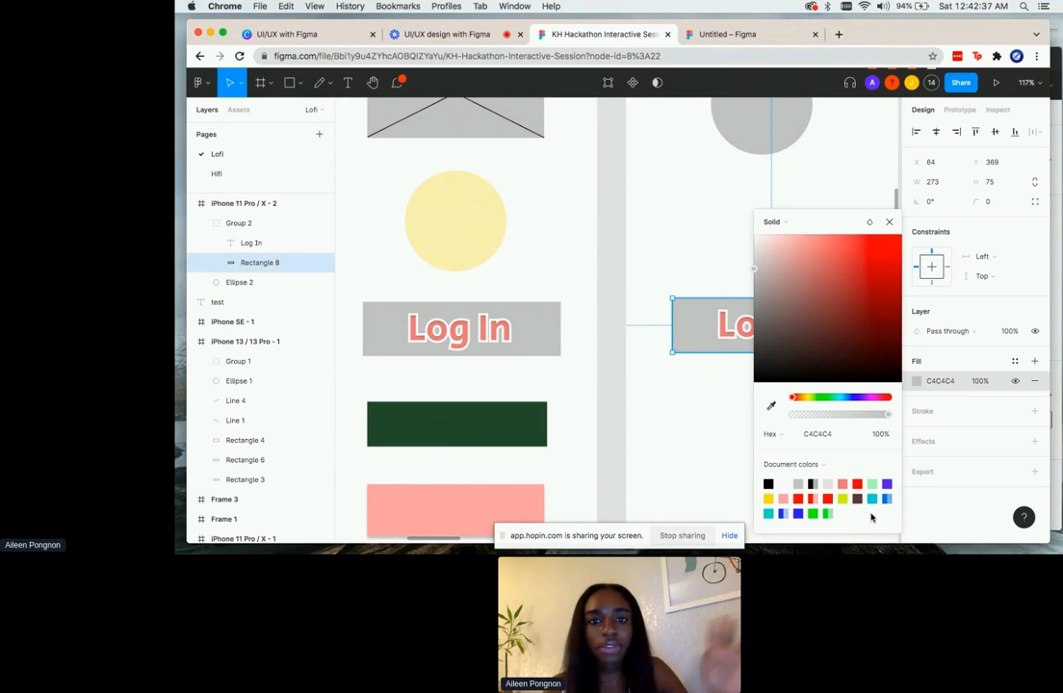
click(814, 465)
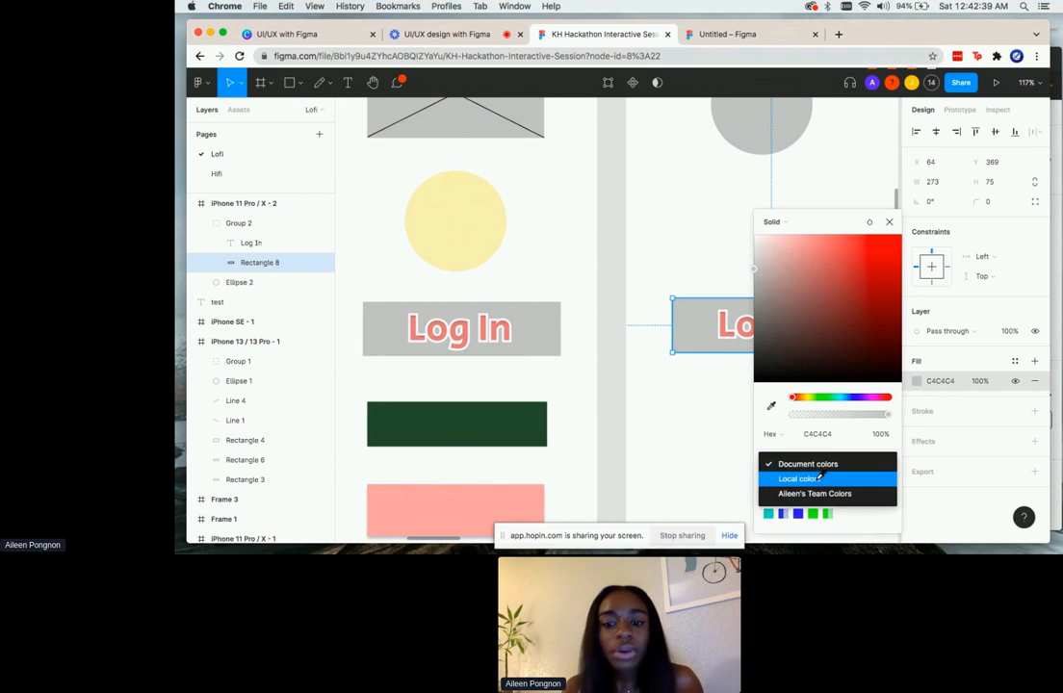
click(819, 478)
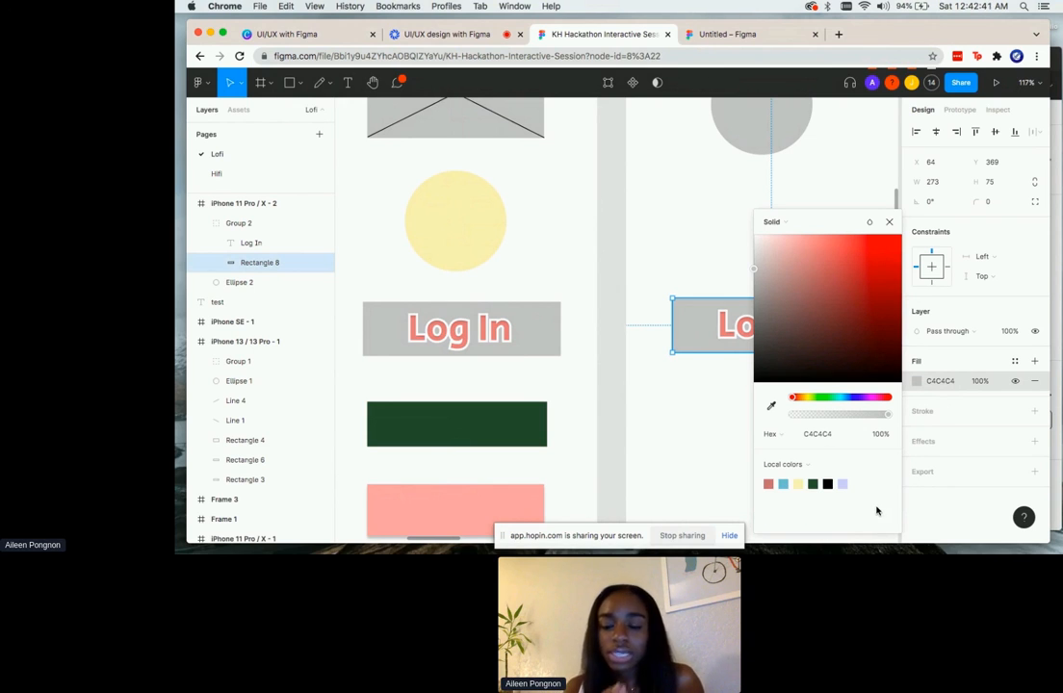
- Try the local yellow and dusty red on the Log In rectangle, and settle on the light blue 154BD8 at 24% opacity
click(799, 484)
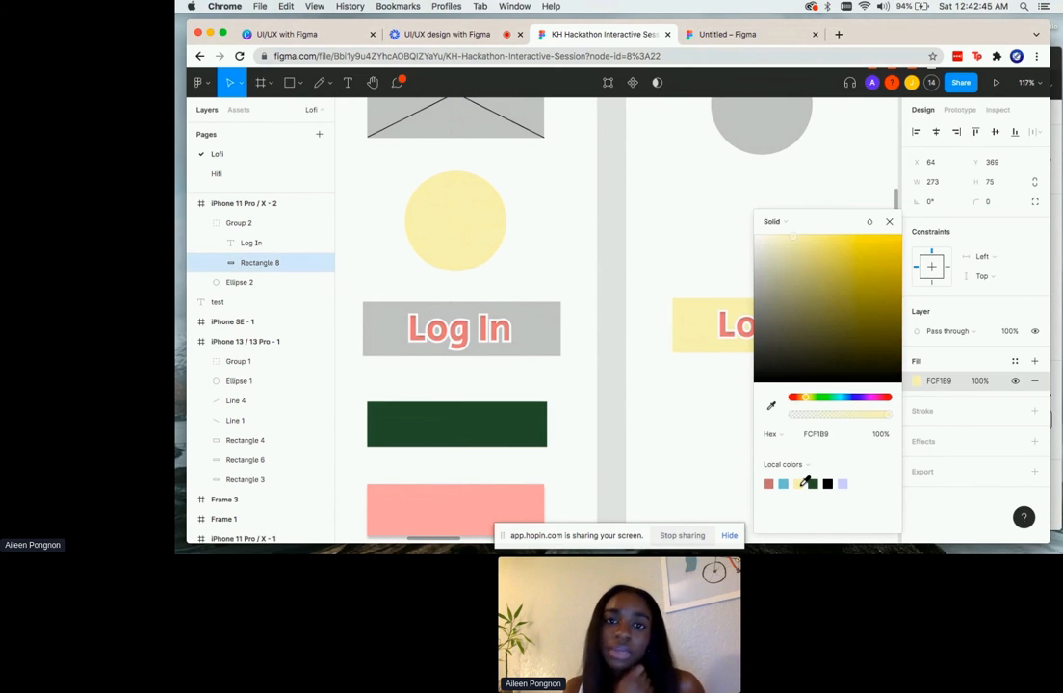
click(769, 483)
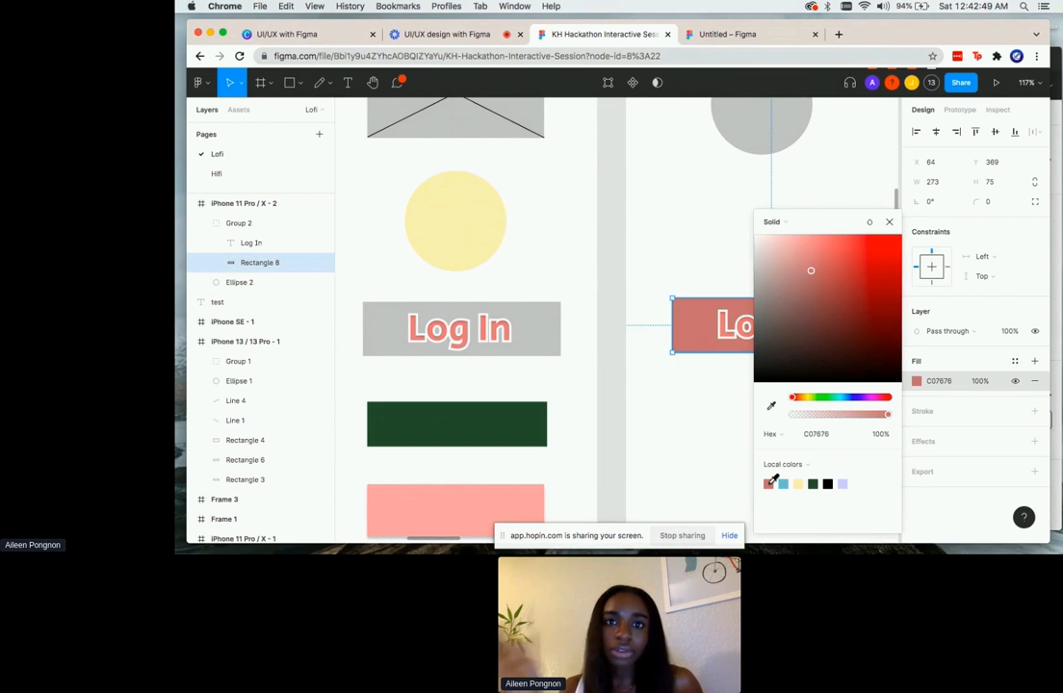
click(843, 484)
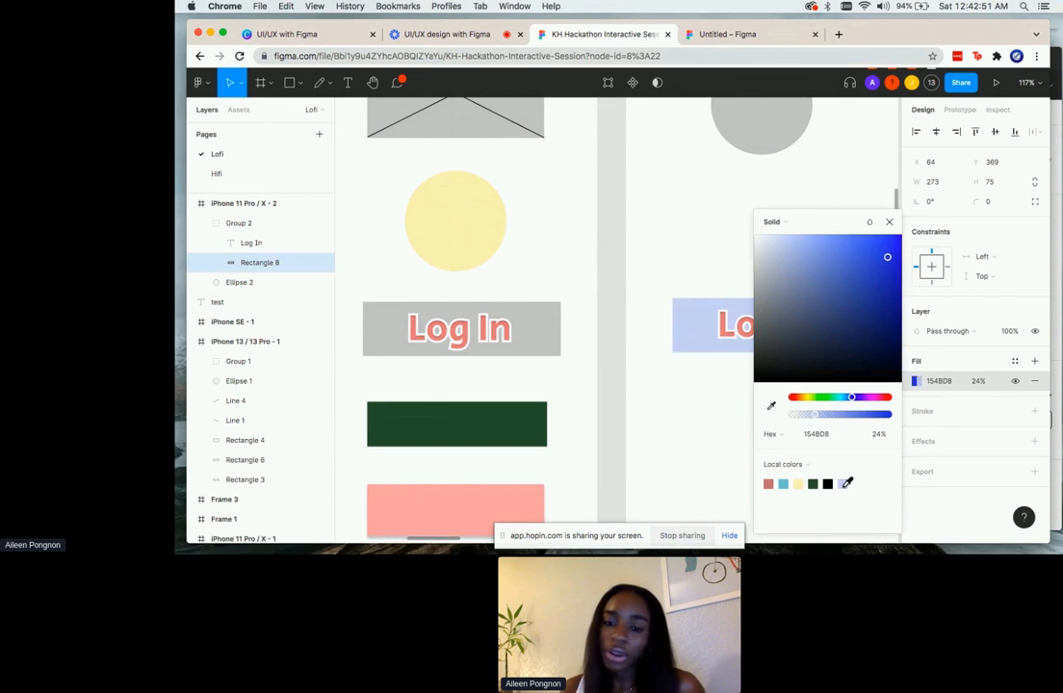
scroll(636, 420, right, 4)
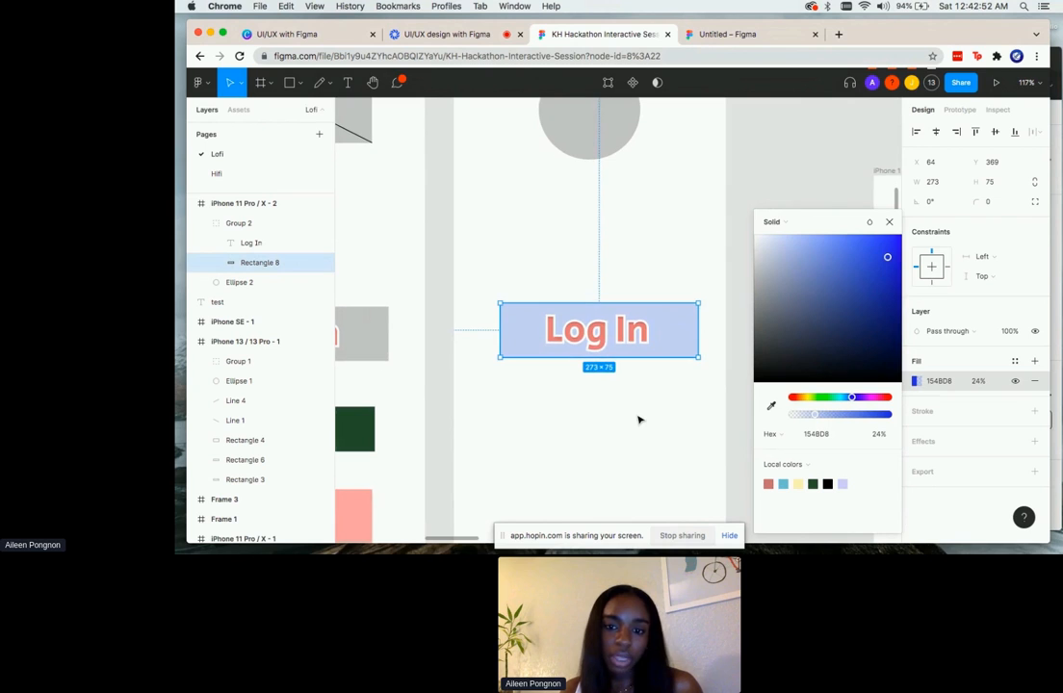
click(889, 222)
click(766, 314)
scroll(767, 314, down, 5)
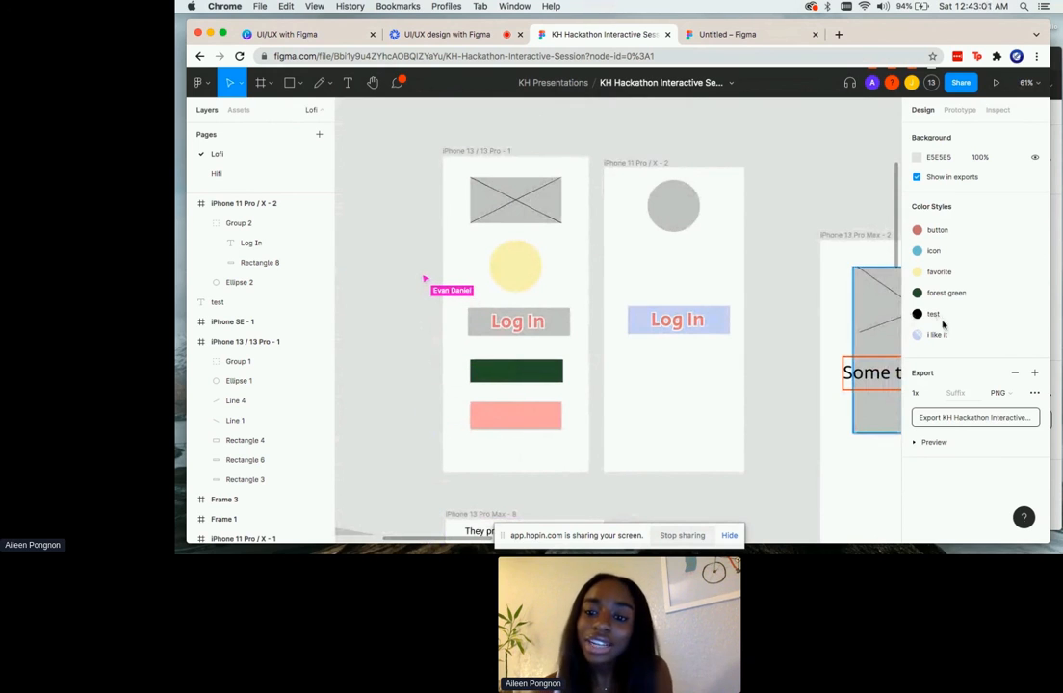
- Lower the blue fill opacity of the Log In rectangle in the iPhone 11 Pro / X - 2 frame to 18%
click(631, 327)
click(631, 328)
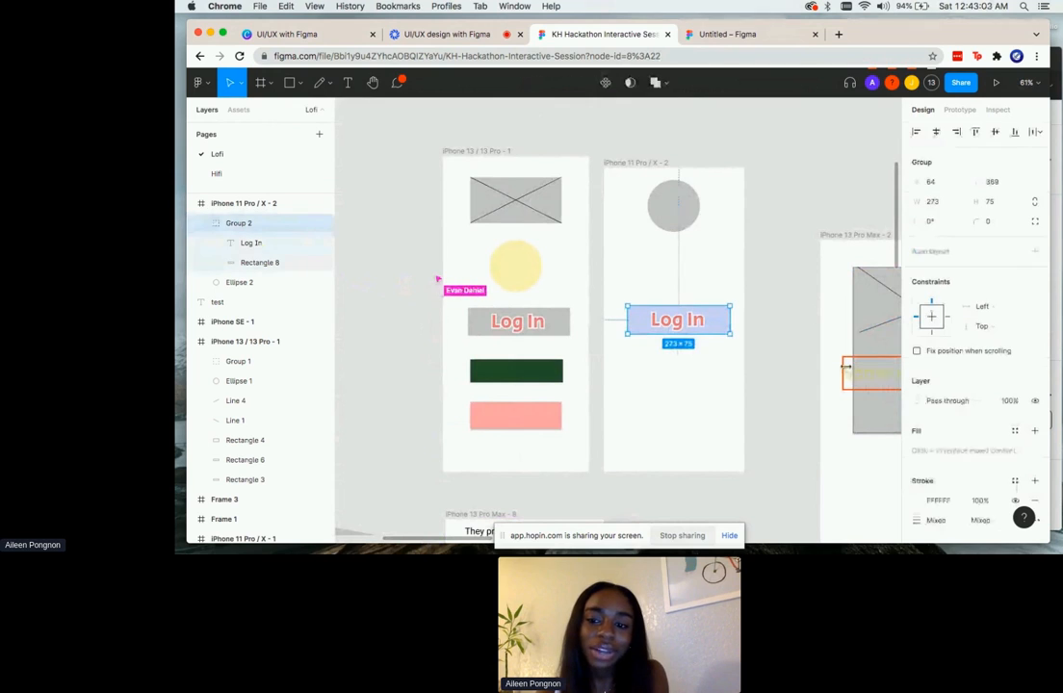
double_click(645, 318)
scroll(701, 324, up, 1)
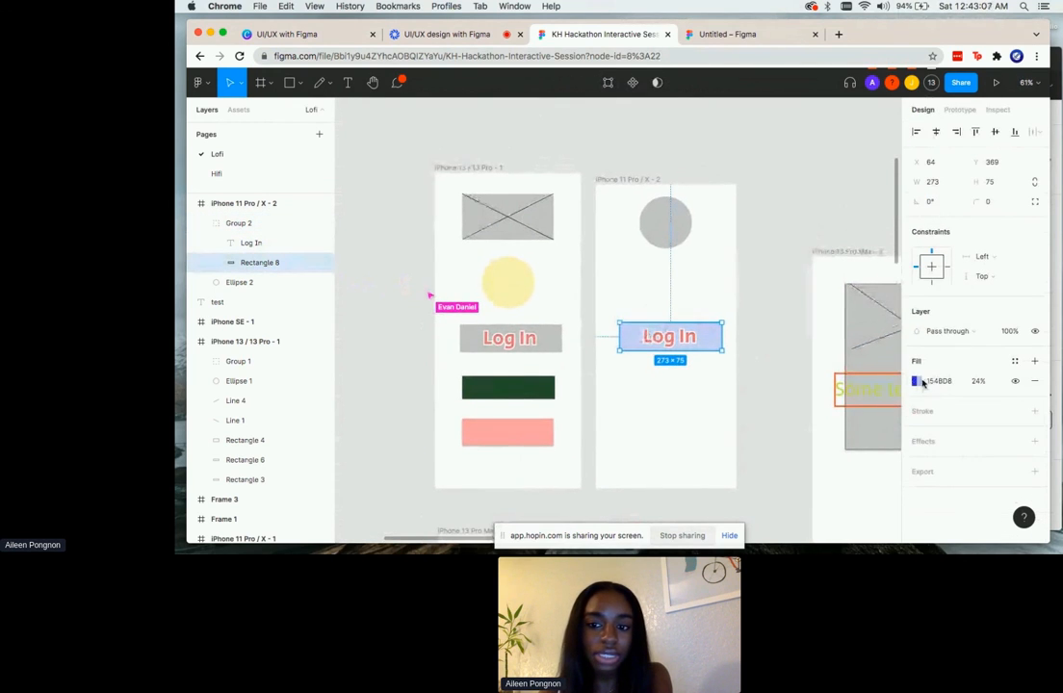
click(916, 381)
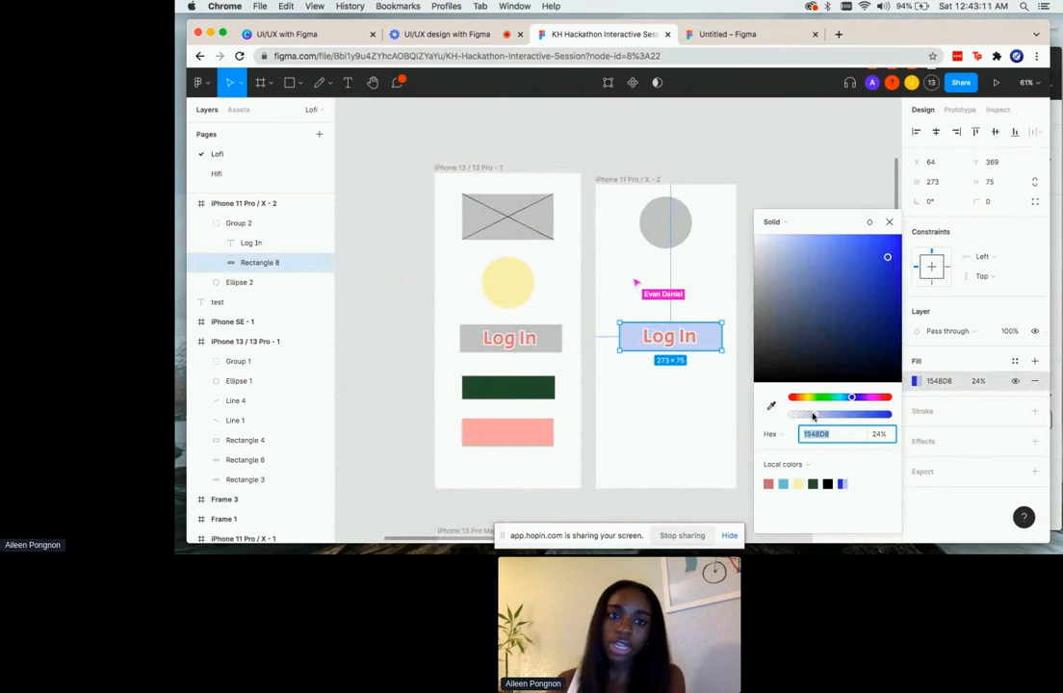
mouse_move(814, 416)
mouse_down()
mouse_move(857, 416)
mouse_move(776, 428)
mouse_move(807, 431)
mouse_up()
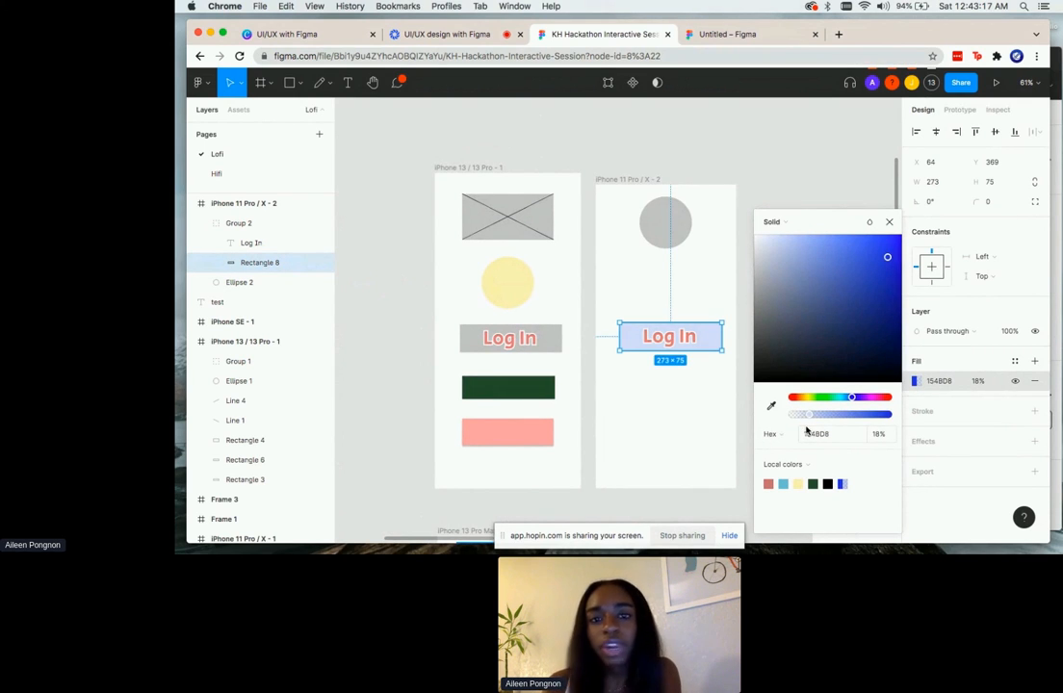
click(889, 222)
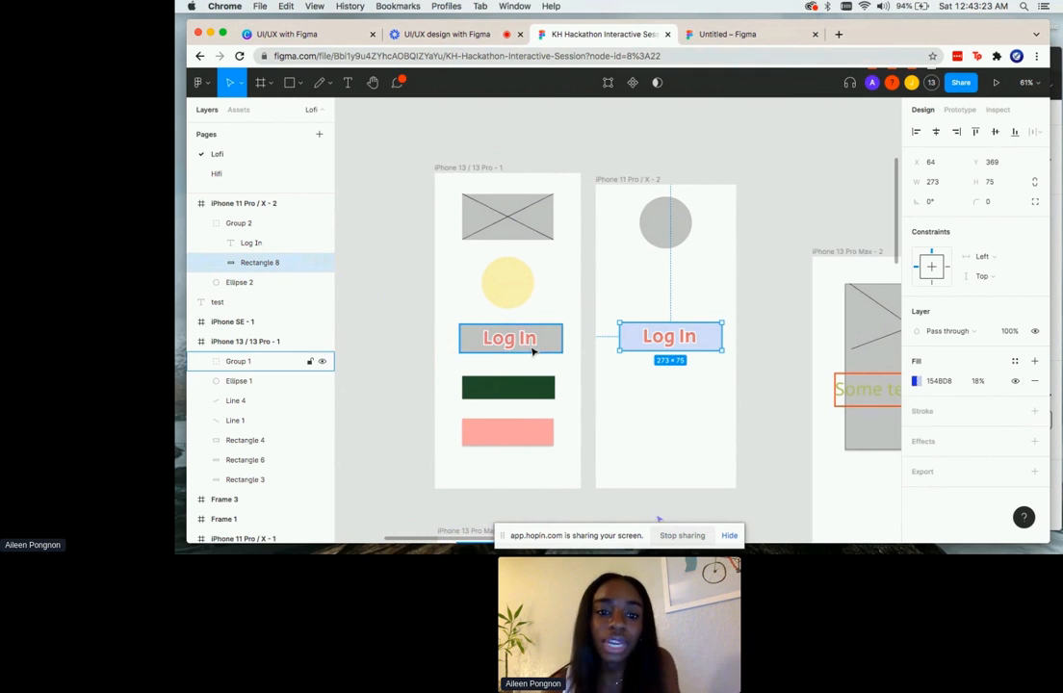
- Nudge the gray Log In button in the iPhone 13 / 13 Pro - 1 frame and ungroup it into text and rectangle
mouse_move(541, 344)
mouse_down()
mouse_move(525, 345)
mouse_move(536, 345)
mouse_up()
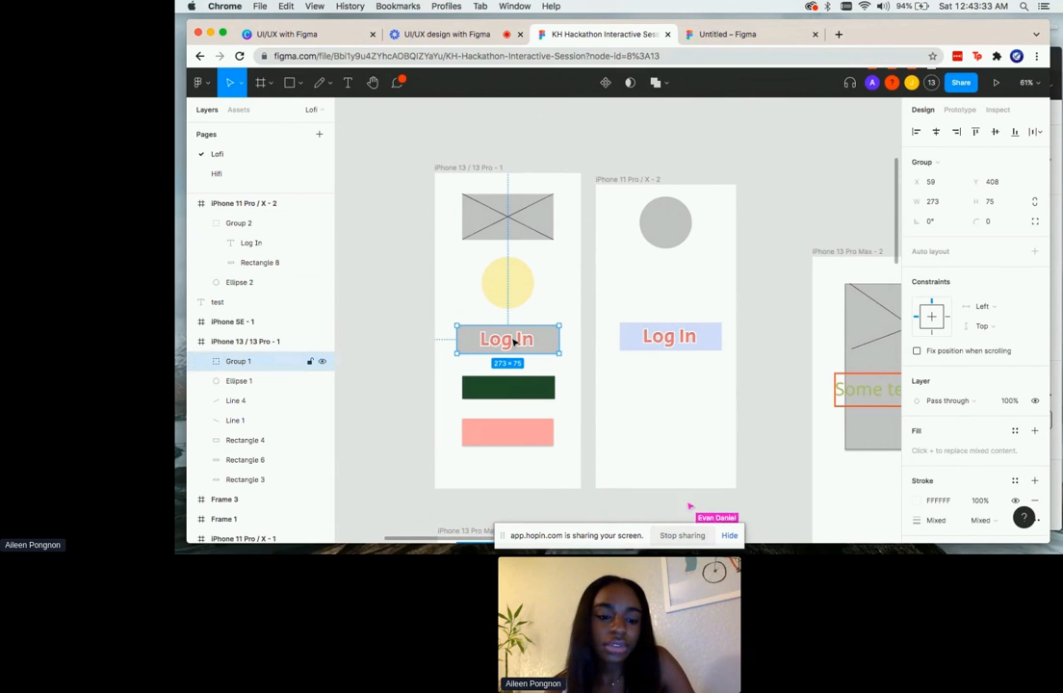
key(super+shift+g)
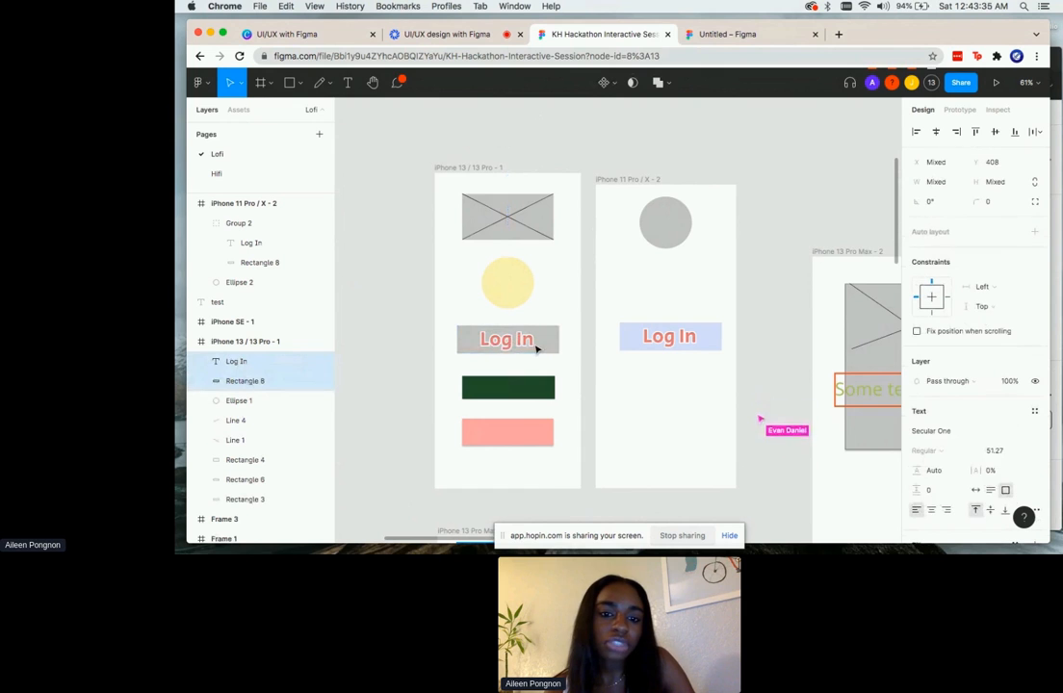
scroll(536, 349, up, 5)
click(475, 347)
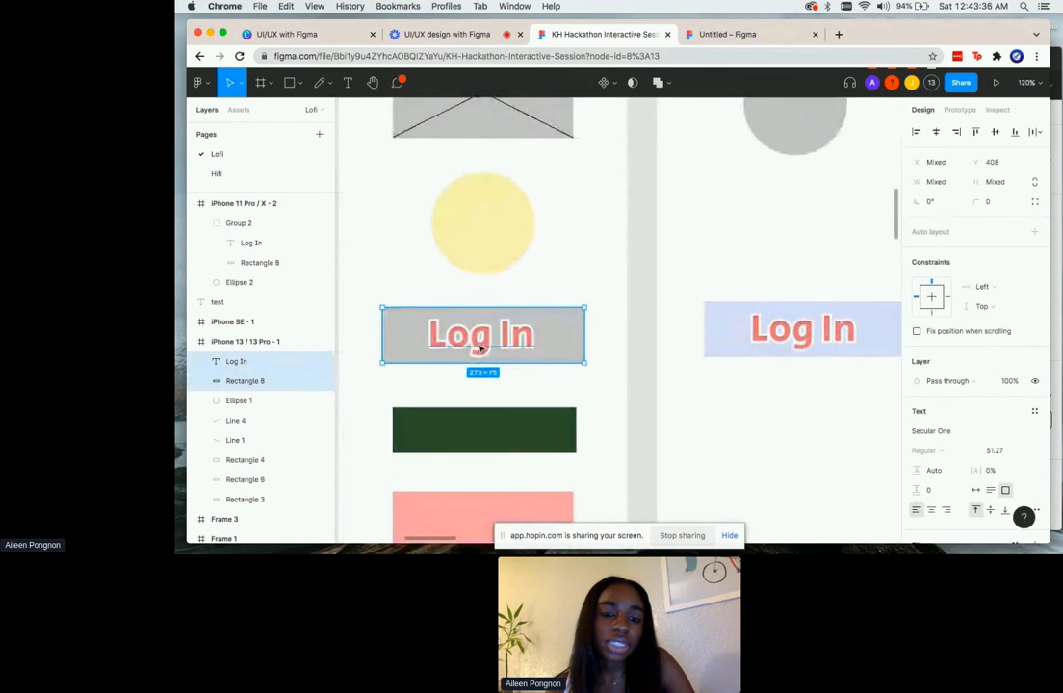
click(630, 366)
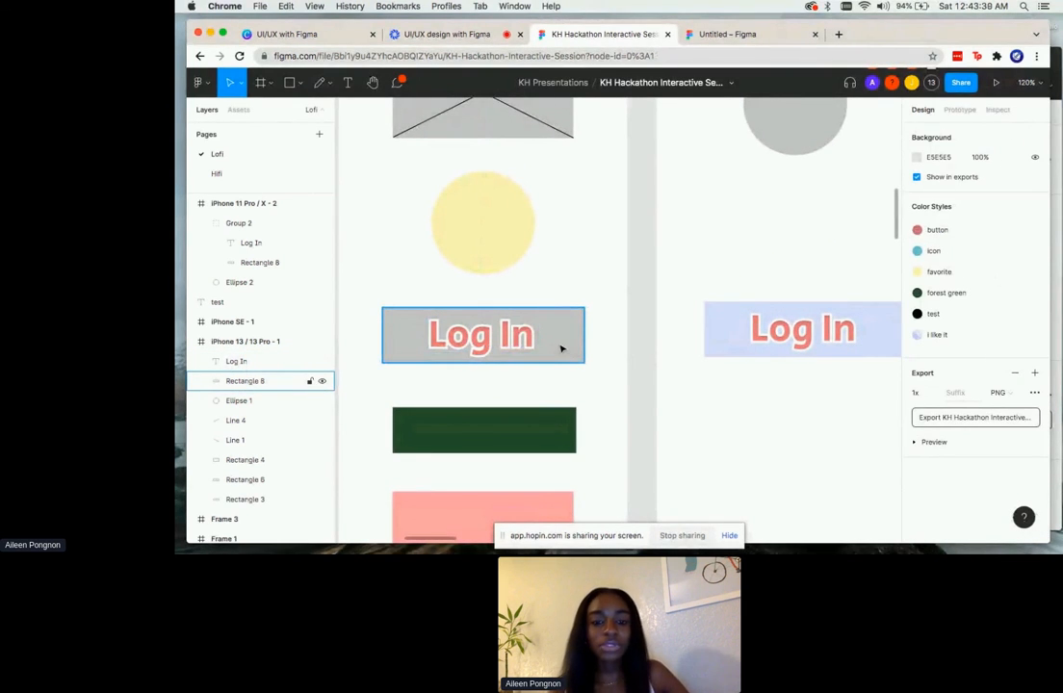
- Select the gray rectangle together with its Log In text and group them again
click(561, 348)
shift+click(494, 344)
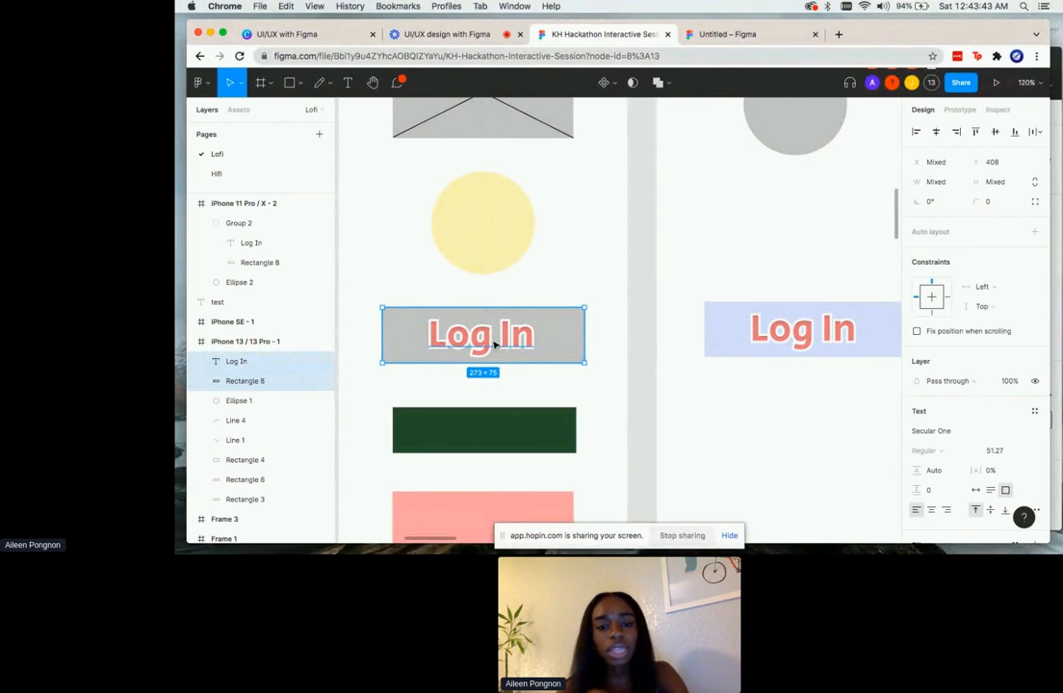
right_click(495, 344)
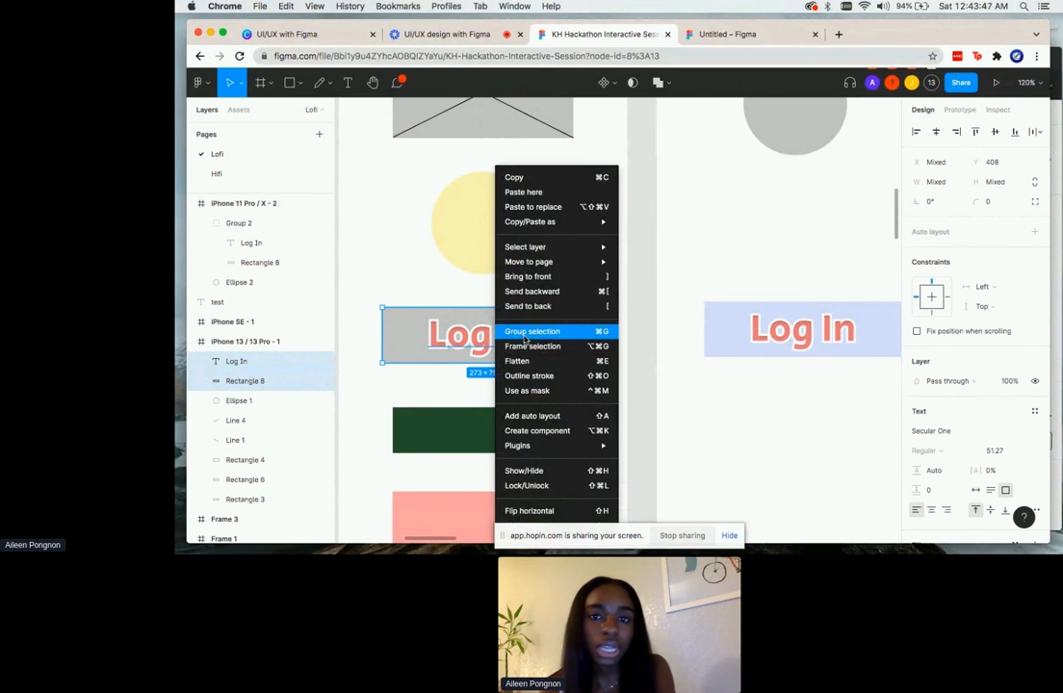
click(526, 332)
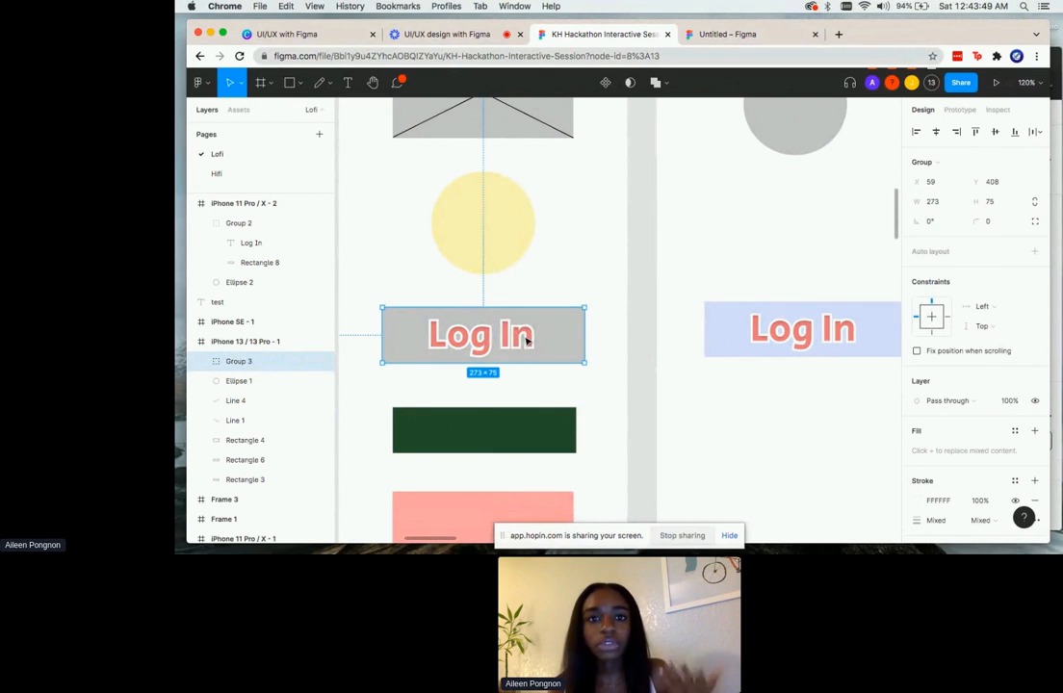
click(640, 366)
- Duplicate the forest green rectangle and place the copy below the Log In button in the iPhone 11 Pro / X - 2 frame
scroll(642, 366, down, 5)
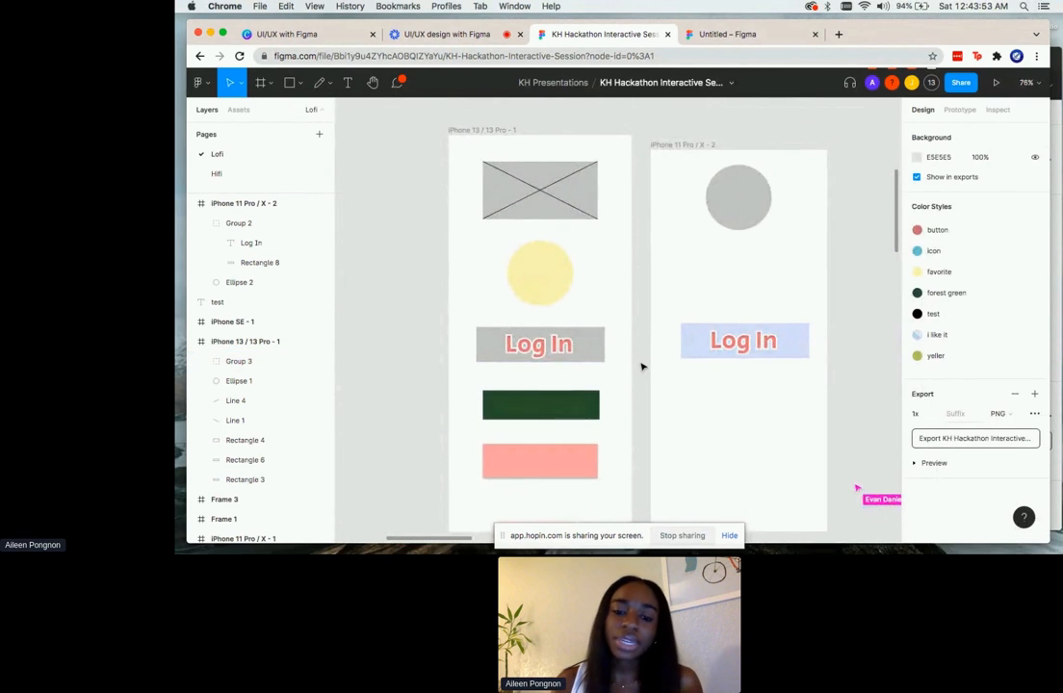
scroll(642, 366, down, 3)
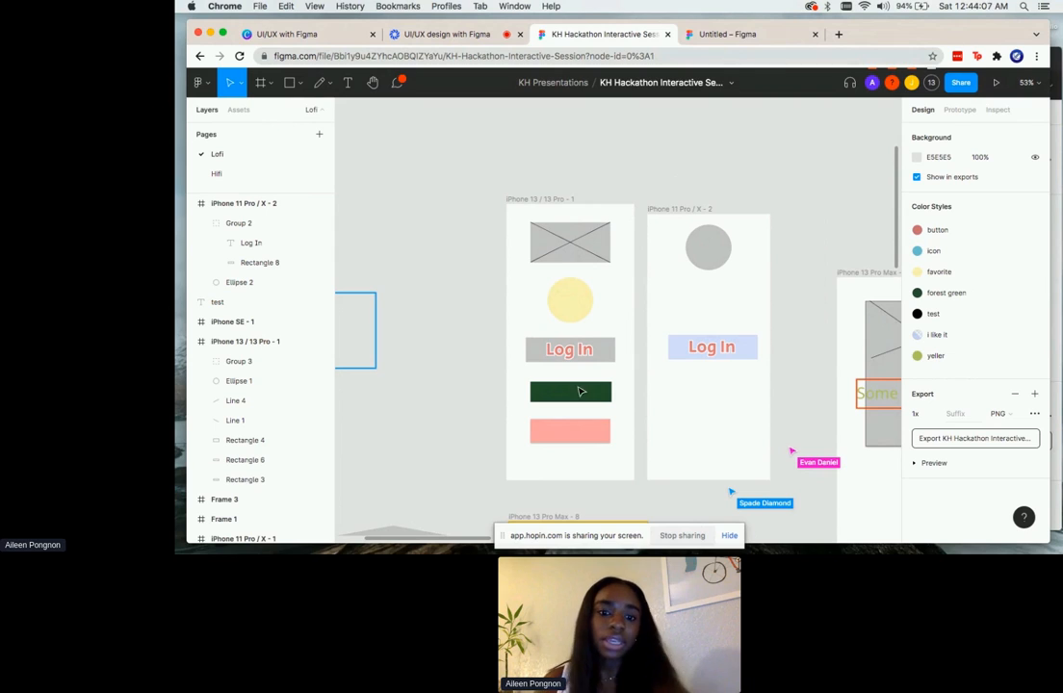
key(super+v)
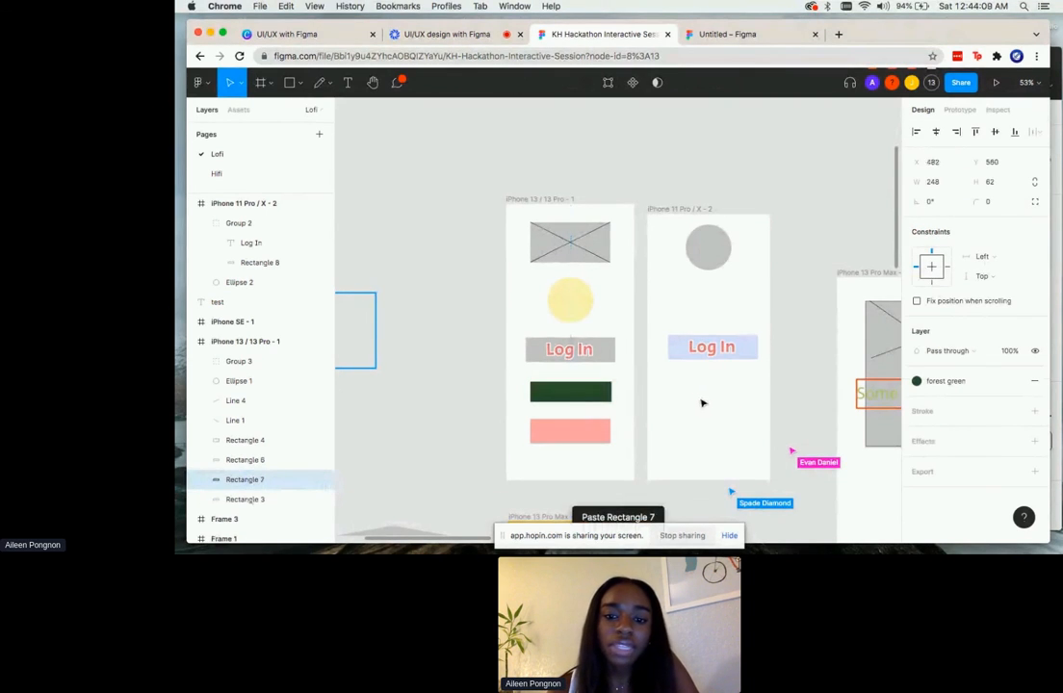
drag(566, 397, 706, 402)
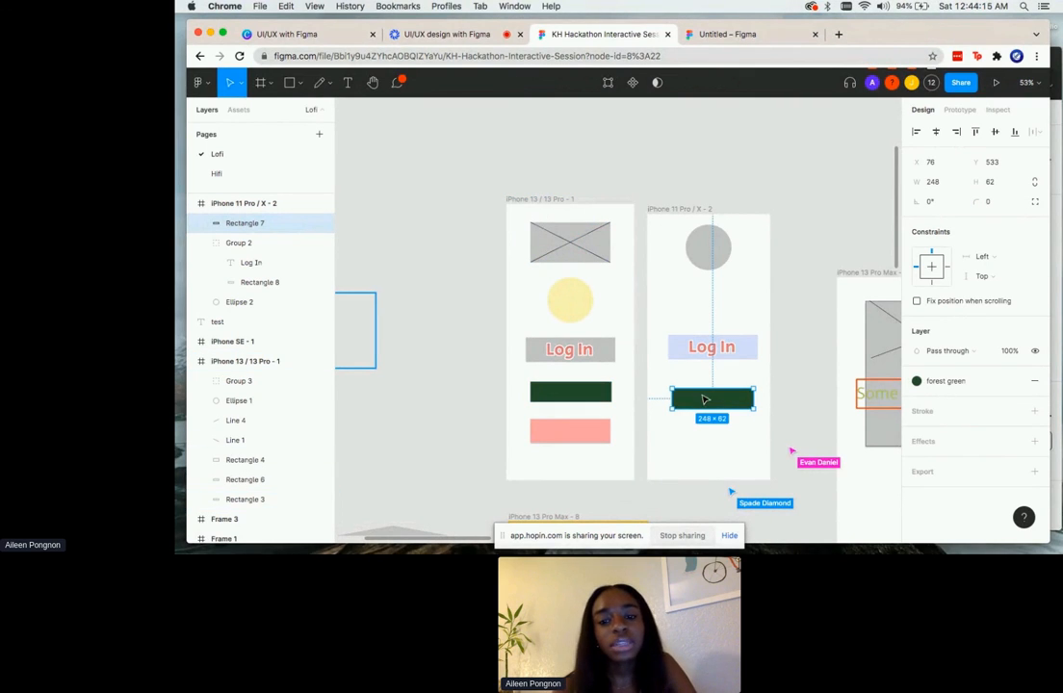
drag(706, 397, 705, 391)
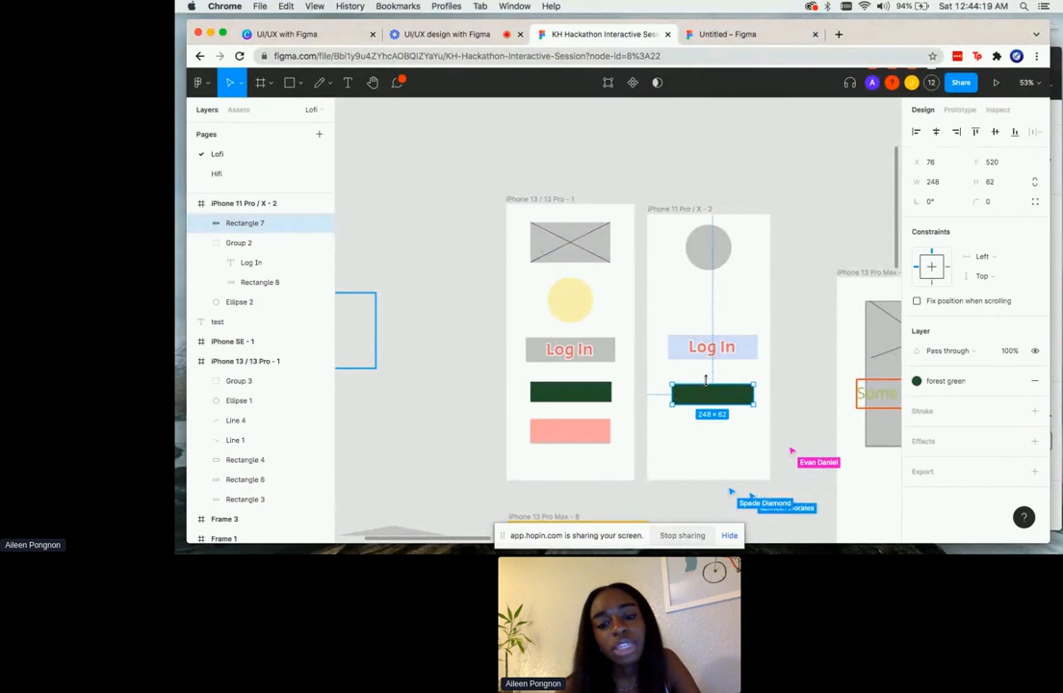
- Try stretching the green copy to a height of 80 and the original to 79, and undo both height changes
drag(705, 385, 706, 379)
click(569, 388)
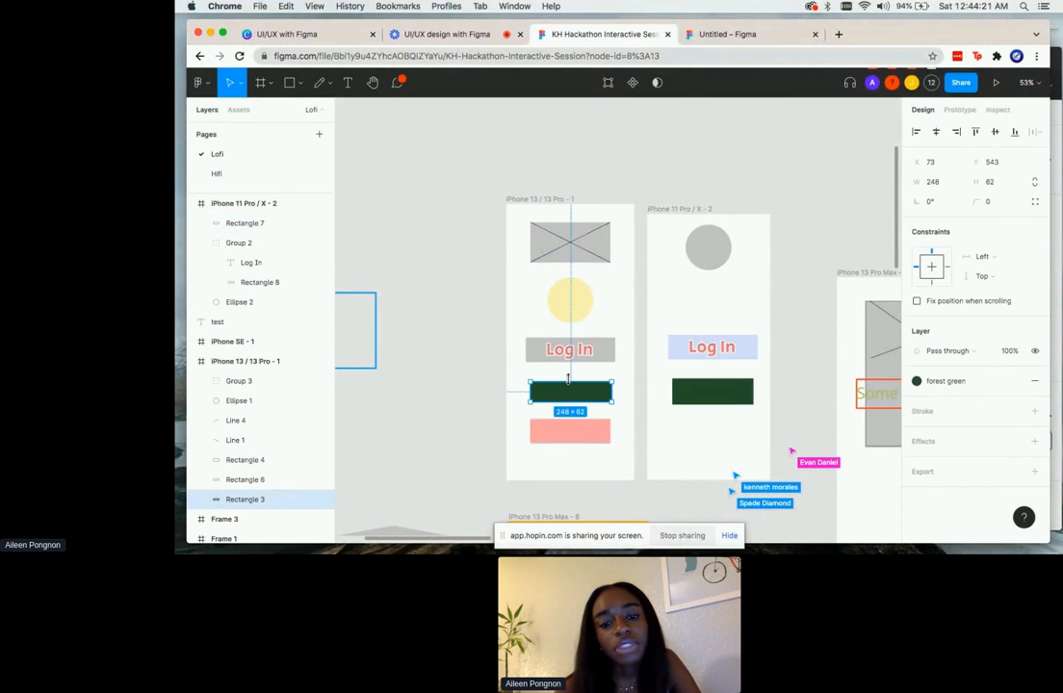
drag(568, 378, 568, 370)
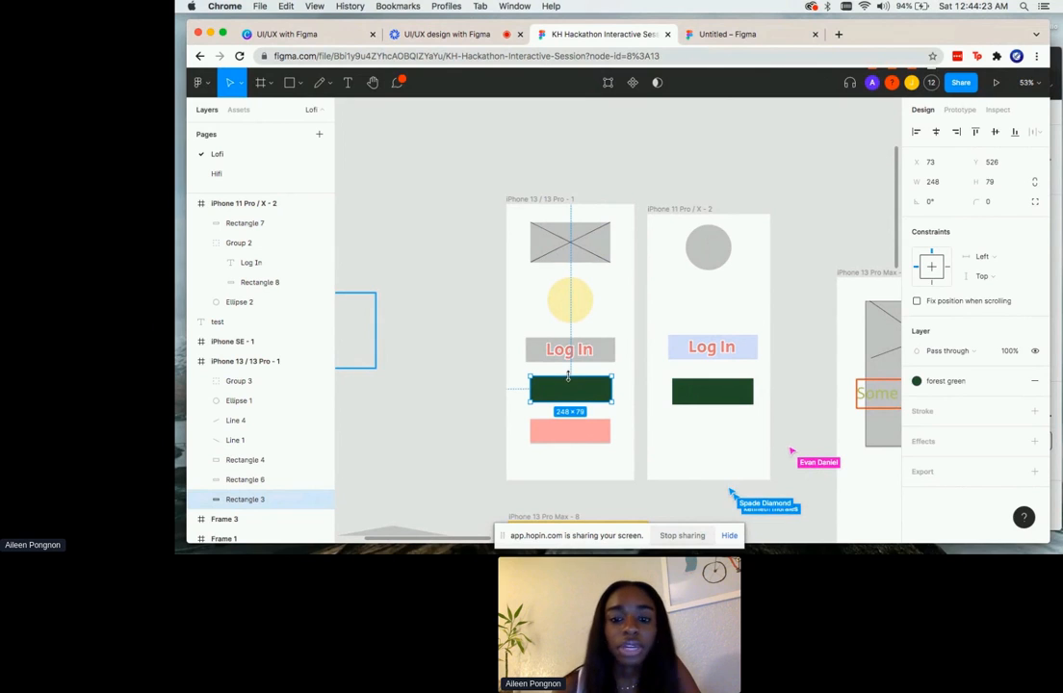
key(super+z)
key(super+z)
key(super+z)
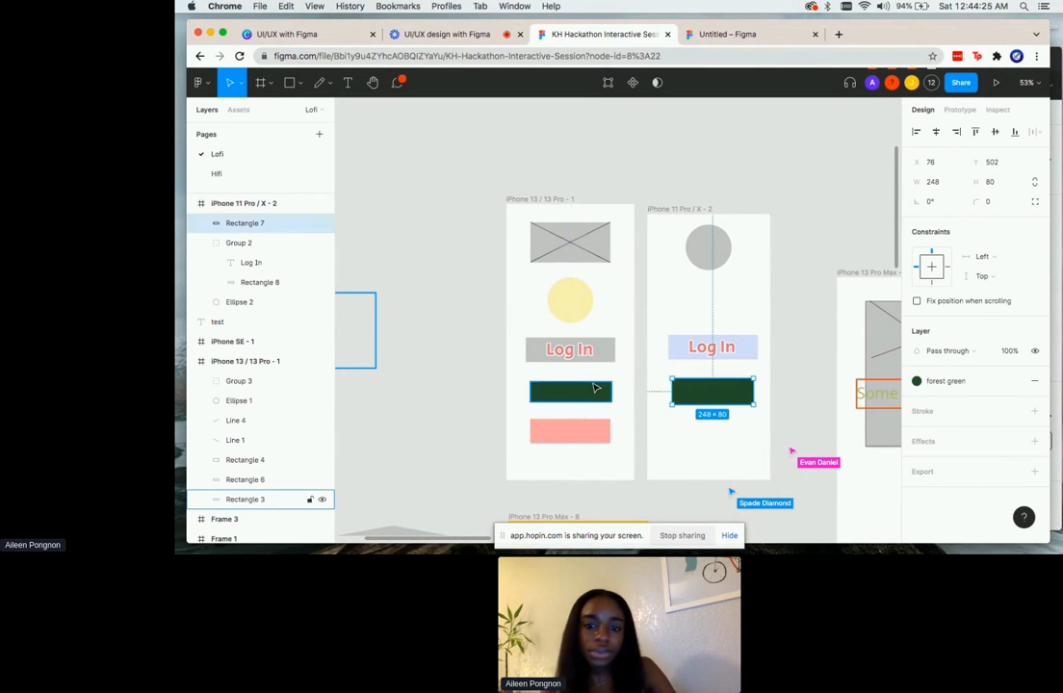
- Move the original green rectangle out of its frame onto the canvas above the phone frames and turn it into a component
click(575, 392)
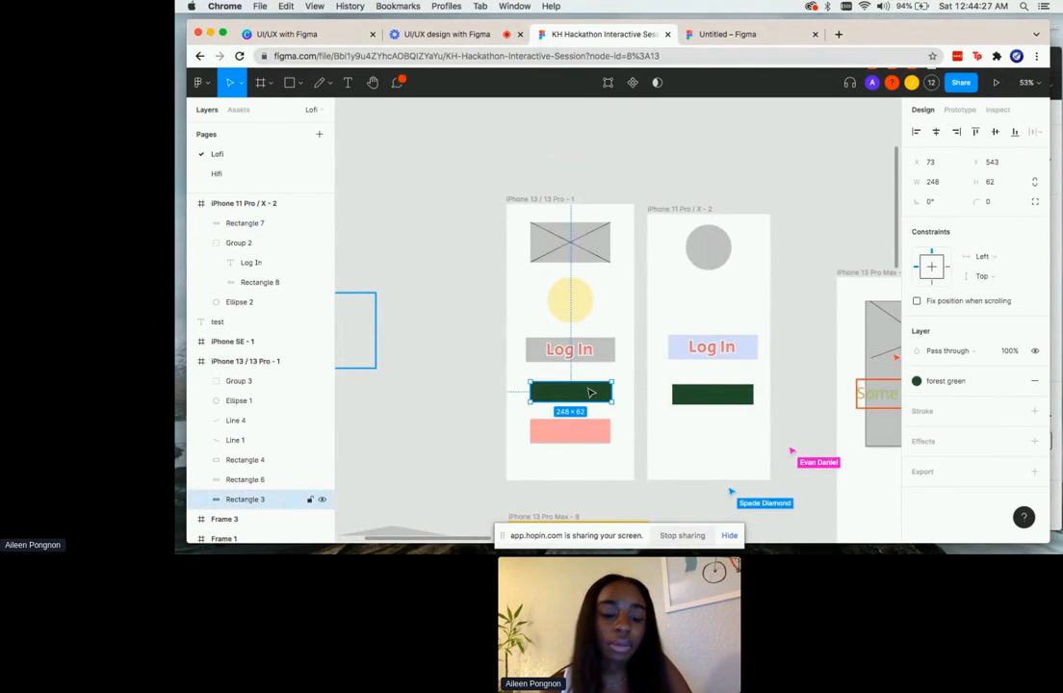
drag(574, 387, 541, 143)
scroll(543, 146, up, 3)
scroll(544, 149, up, 5)
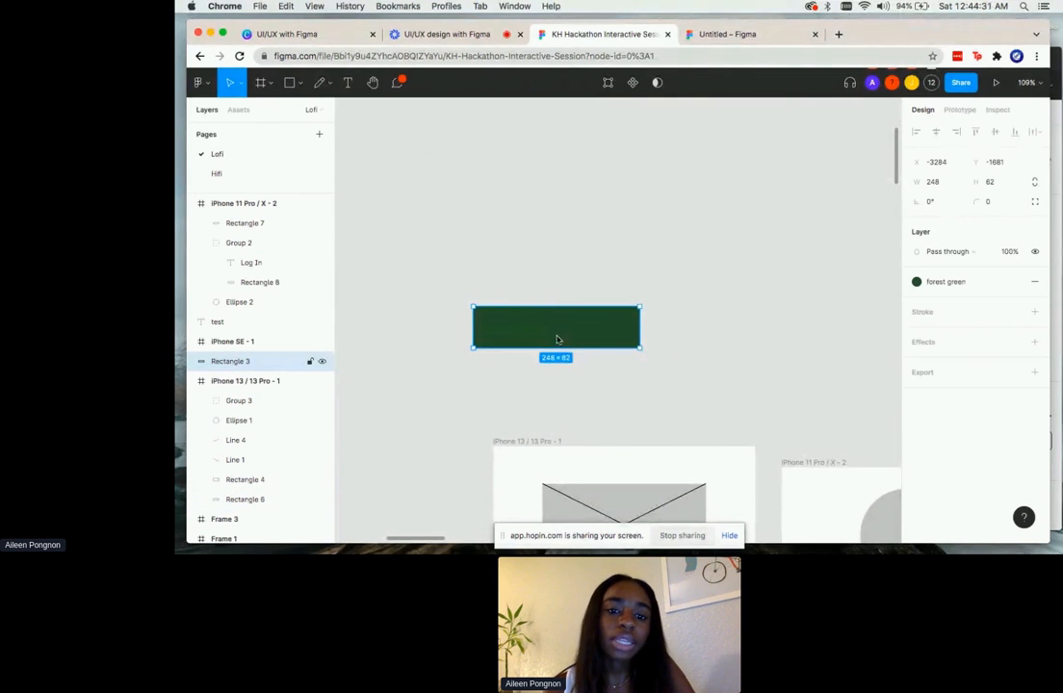
right_click(559, 336)
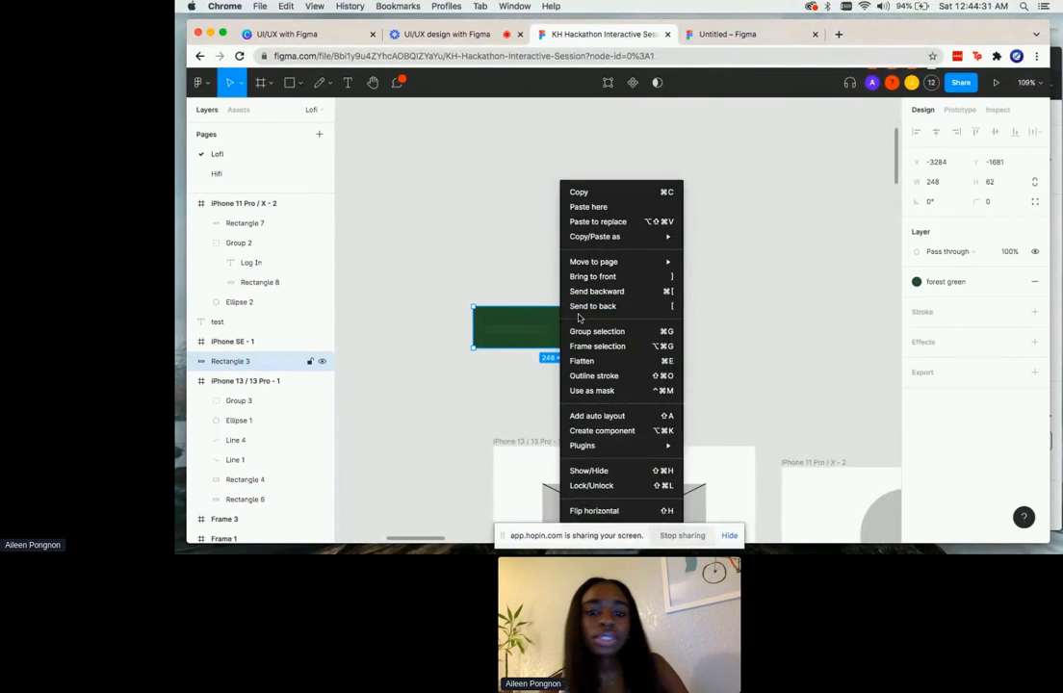
click(628, 435)
scroll(628, 437, down, 1)
scroll(628, 438, right, 1)
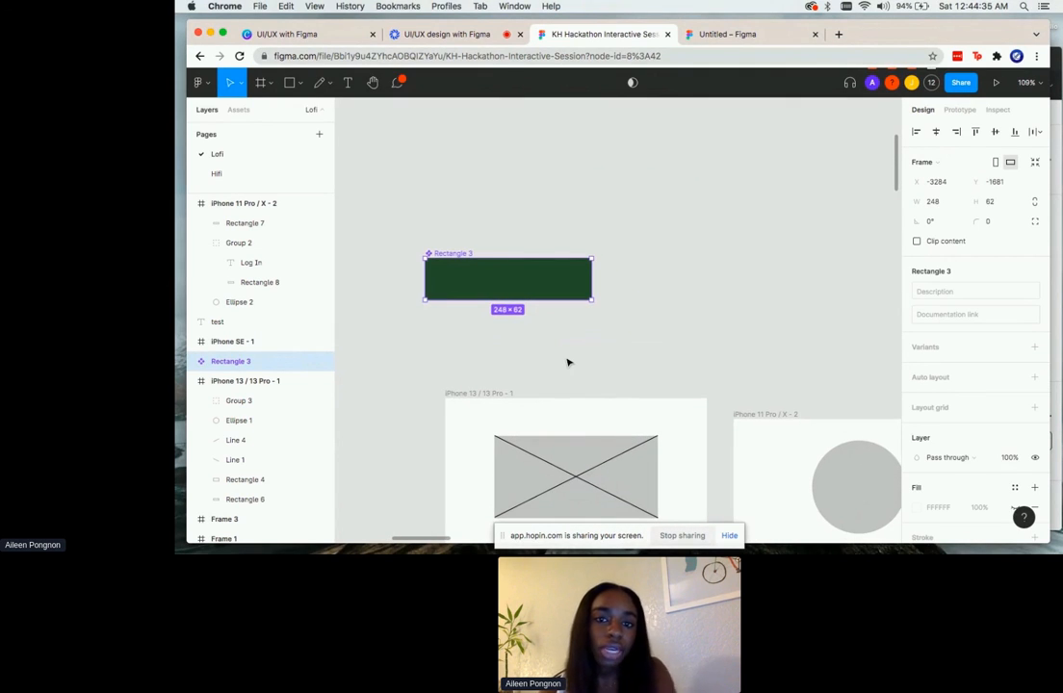
- Rename the green rectangle component as "Static Button"
double_click(230, 362)
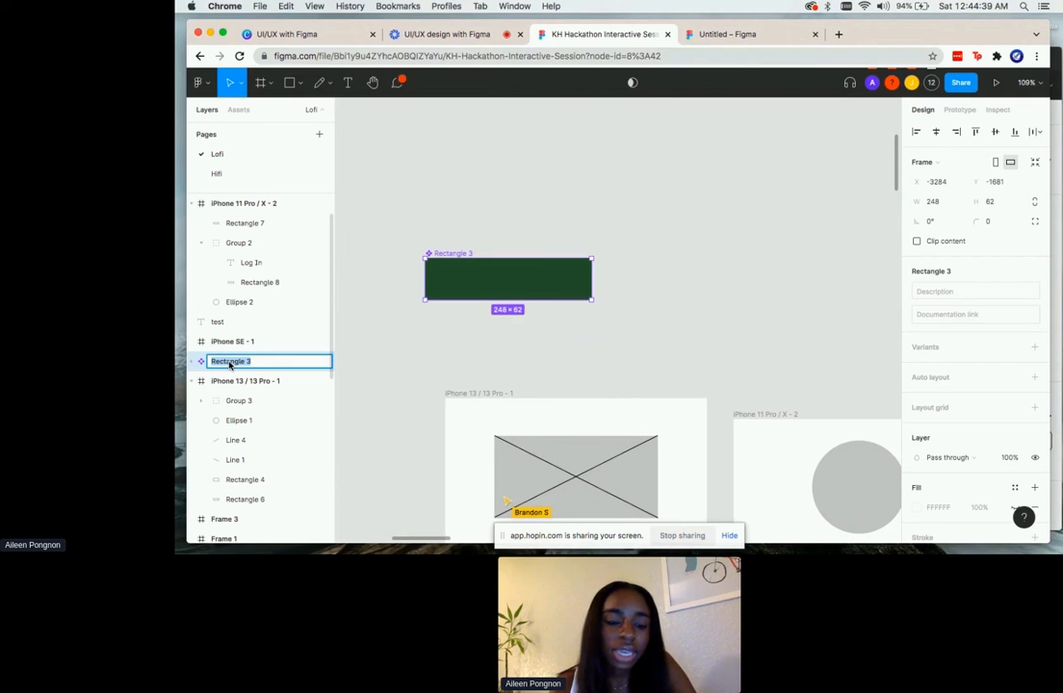
text(Static Button)
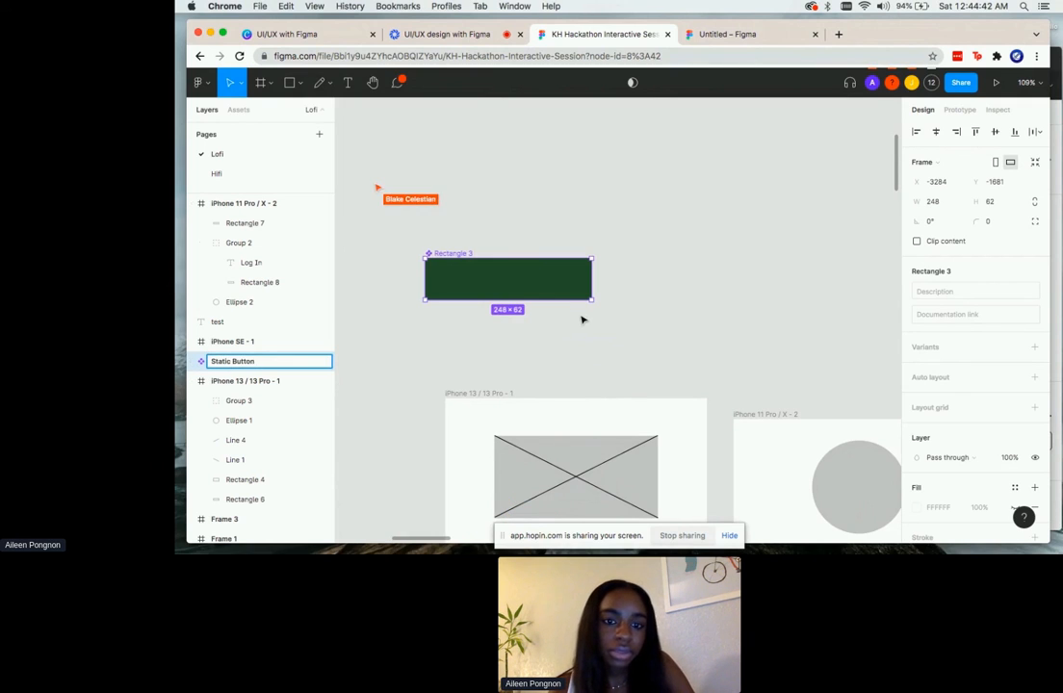
click(688, 330)
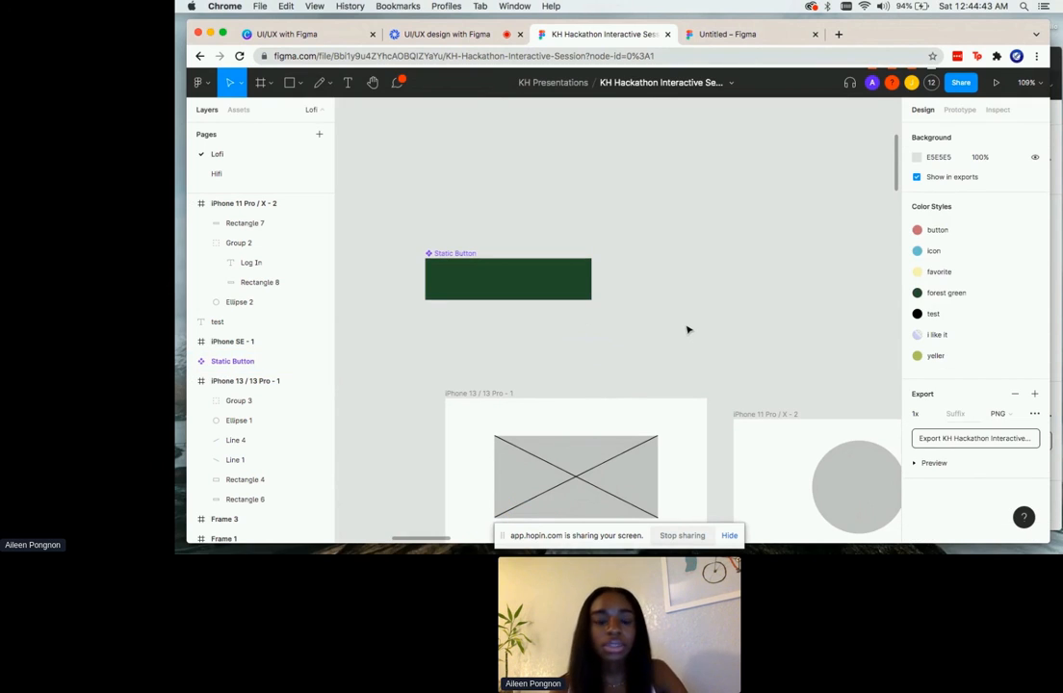
click(463, 256)
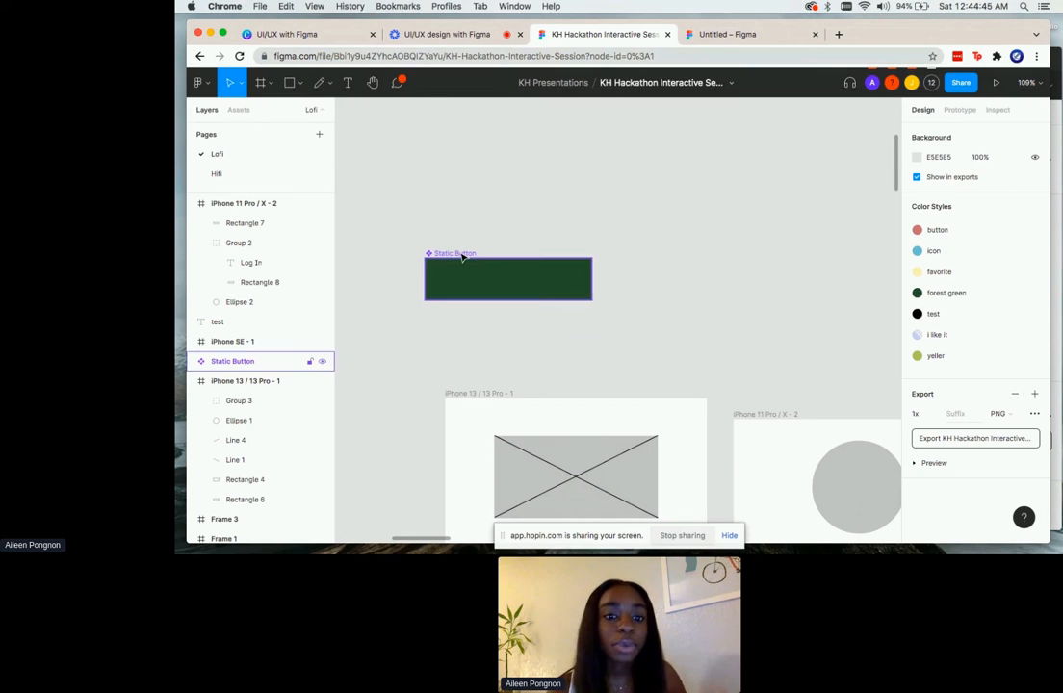
click(463, 256)
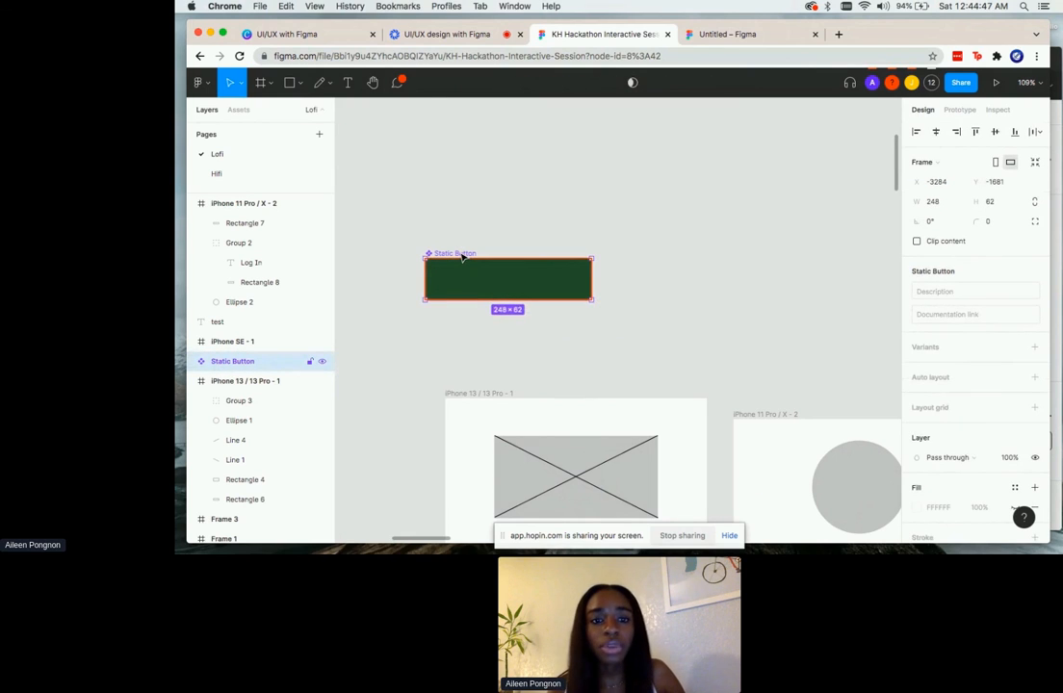
click(555, 239)
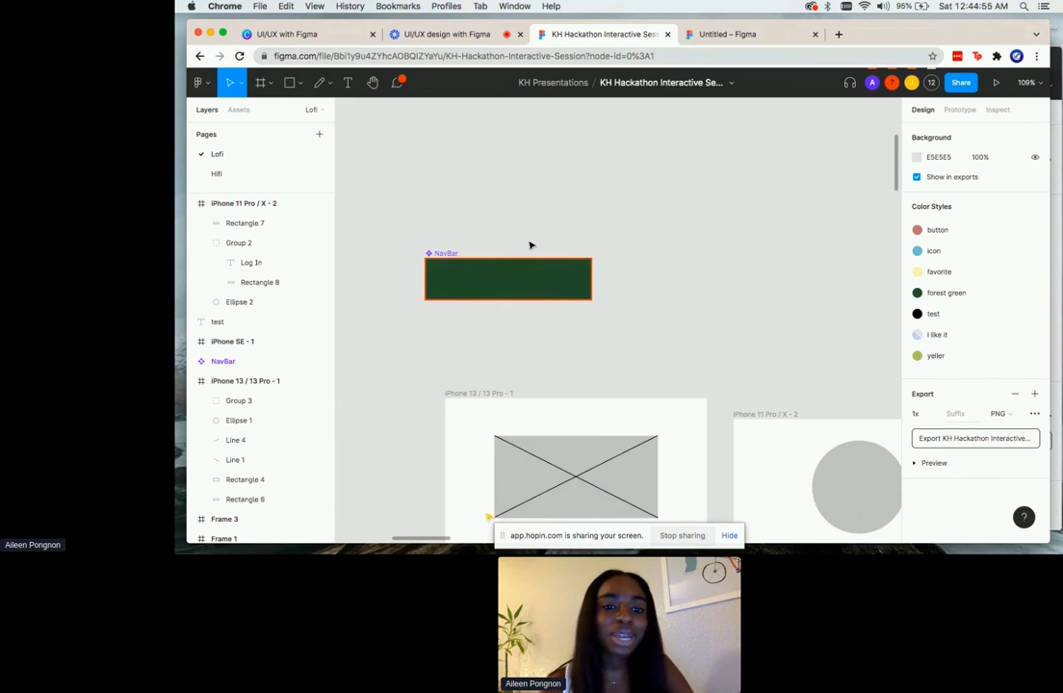
- Copy the NavBar component, place the instance above the iPhone 11 Pro / X - 2 frame, and select the main component
scroll(530, 242, down, 3)
scroll(530, 243, up, 5)
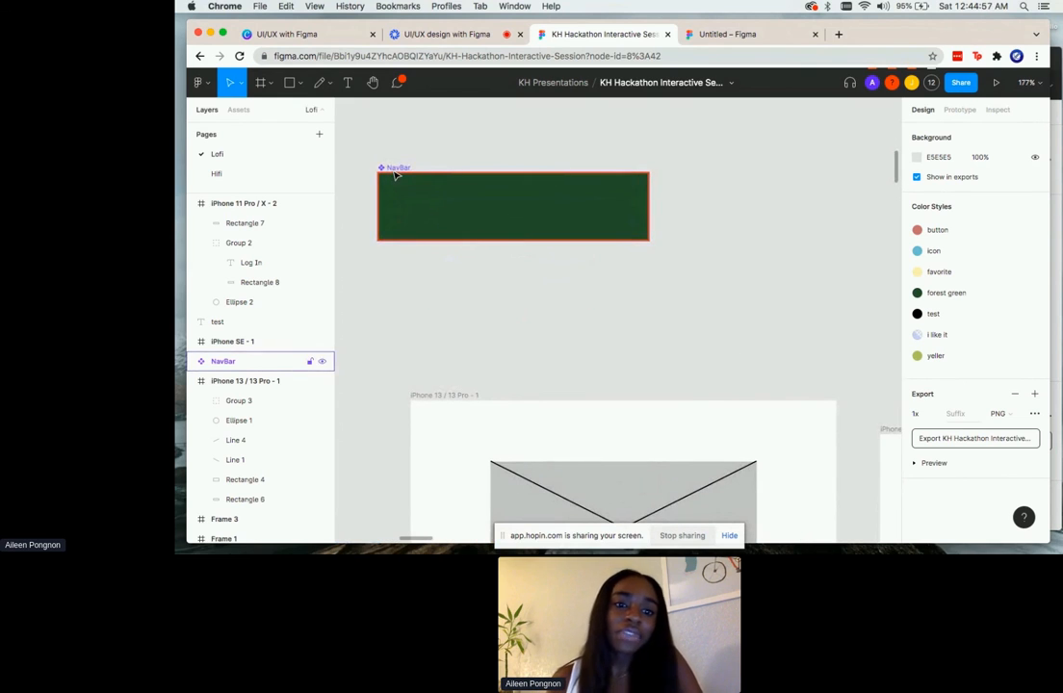
click(395, 175)
scroll(606, 249, down, 5)
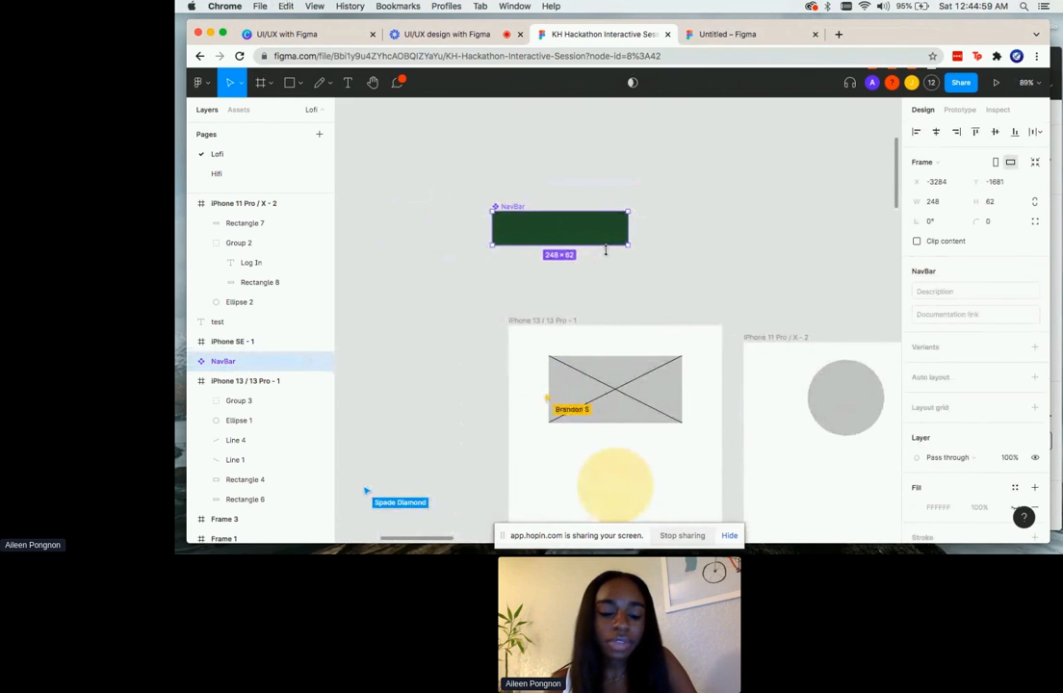
key(super+c)
key(super+v)
drag(583, 235, 773, 249)
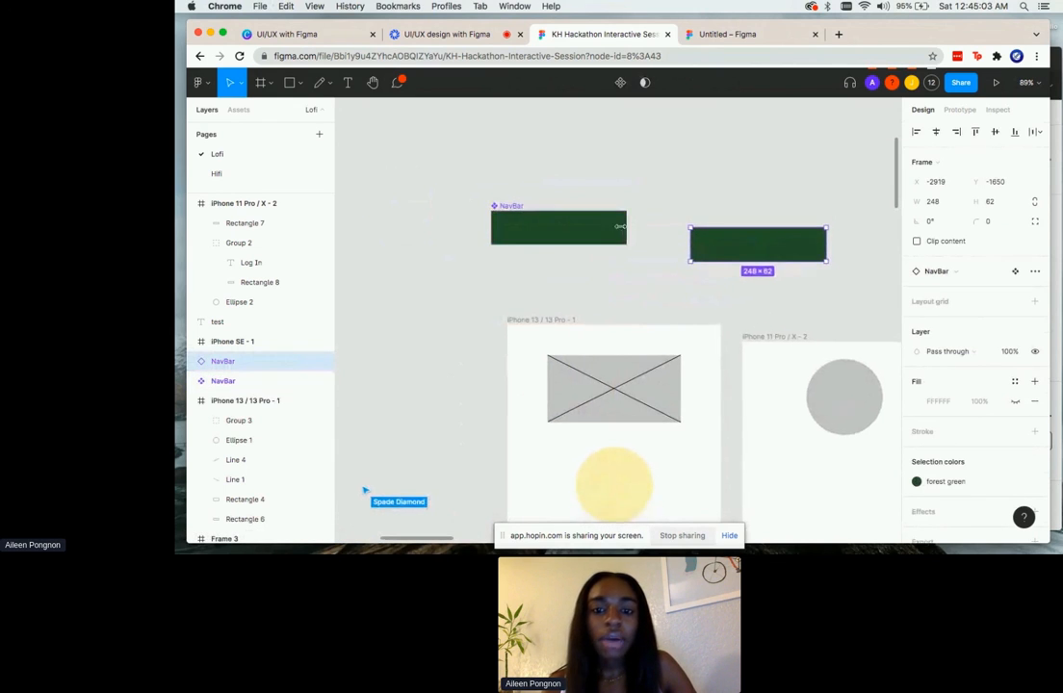
scroll(621, 226, right, 3)
drag(700, 238, 679, 270)
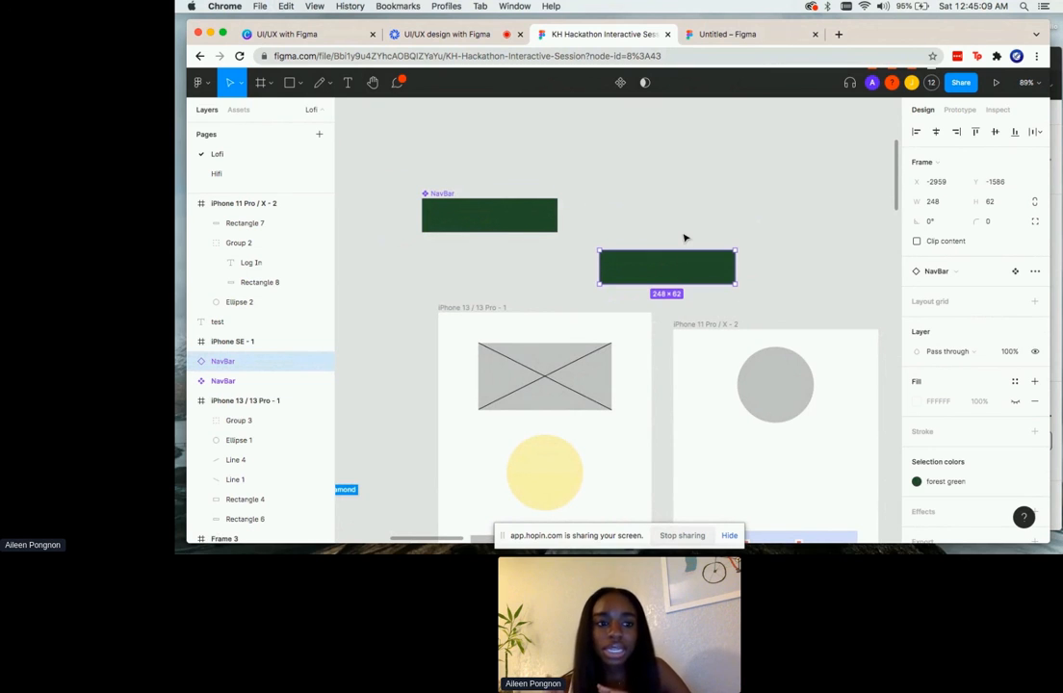
click(236, 383)
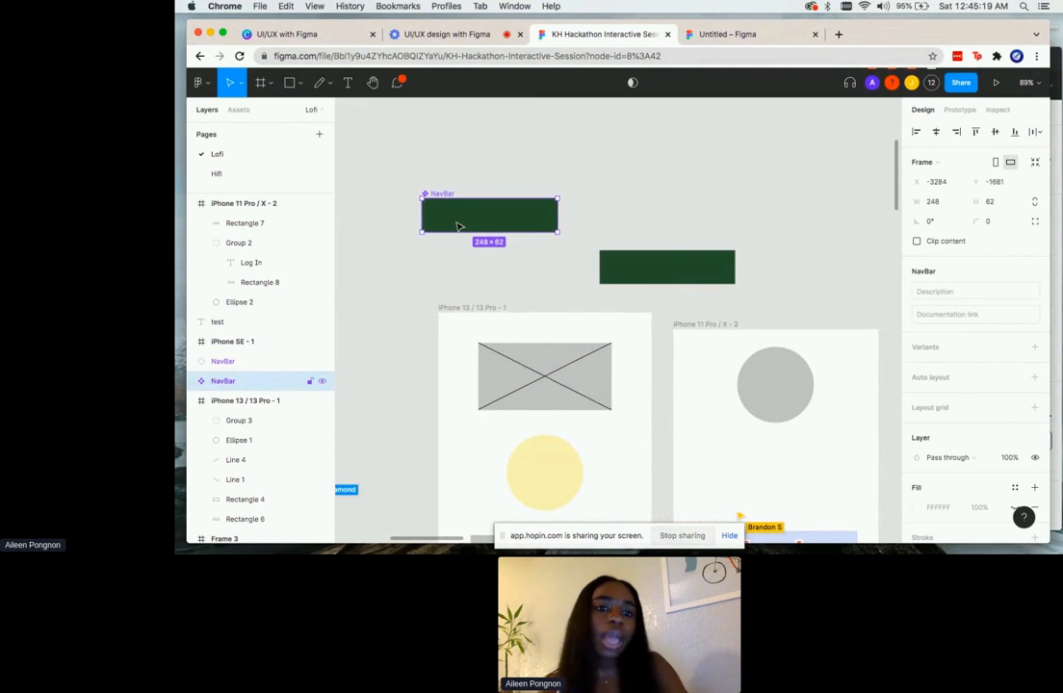
- Add two more instances of the NavBar component, stacked in a column with the first instance
scroll(490, 229, up, 5)
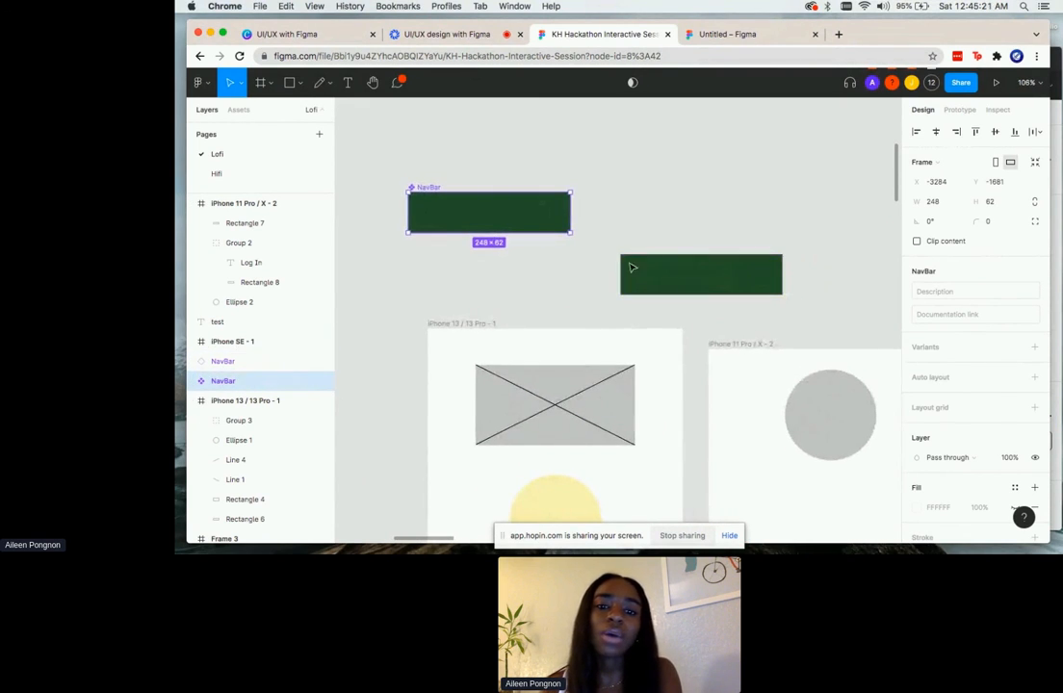
click(631, 268)
scroll(631, 279, right, 3)
click(438, 215)
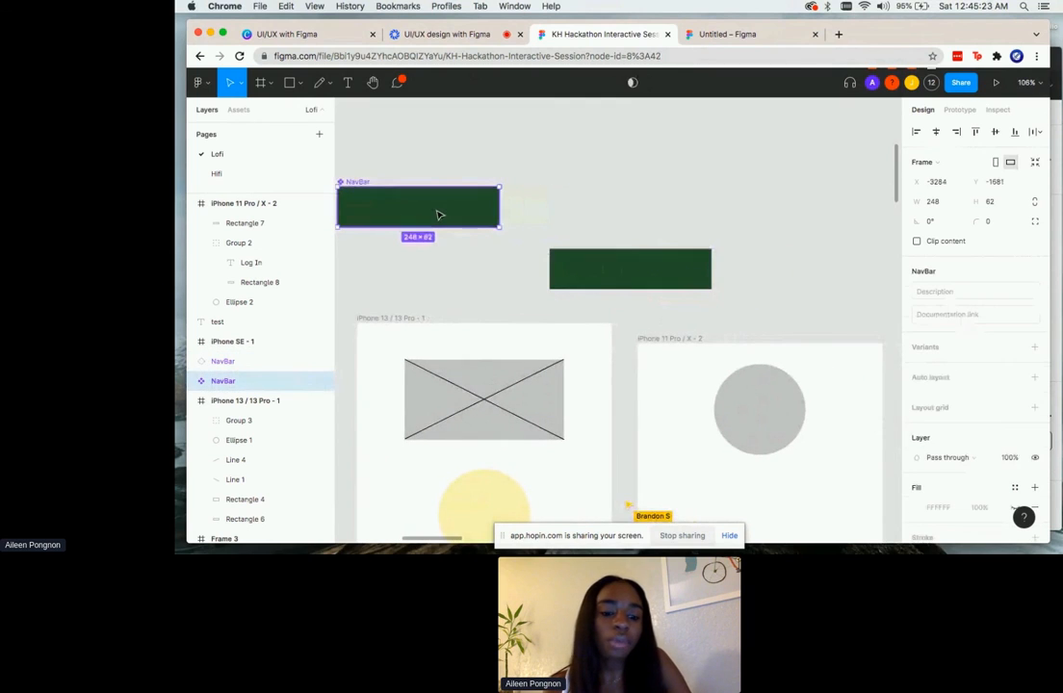
key(ctrl+v)
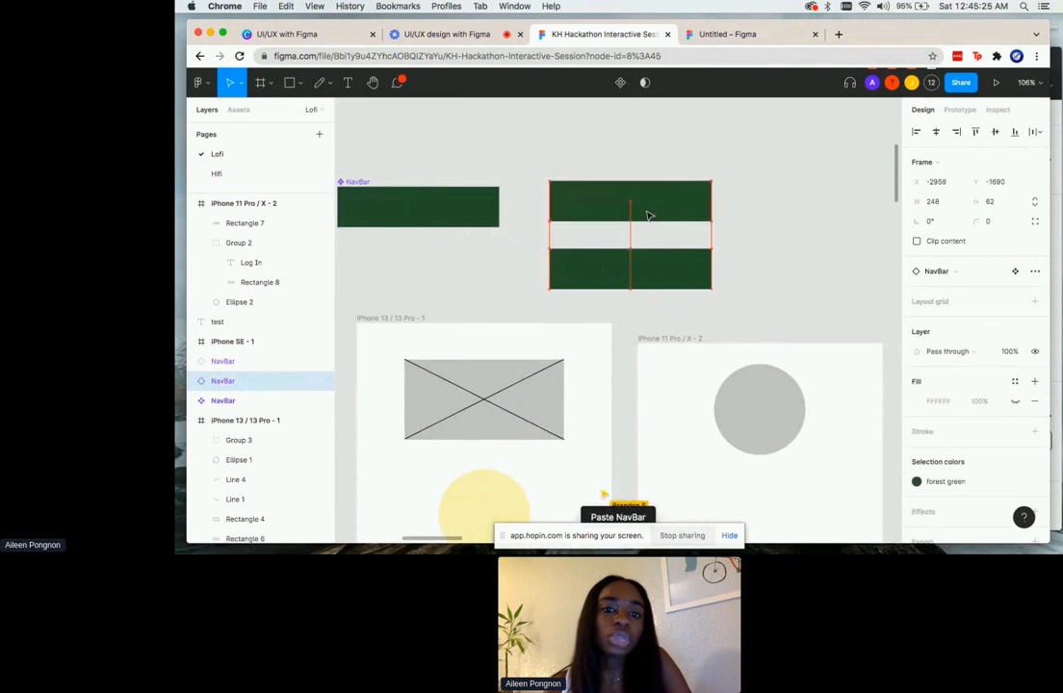
scroll(581, 211, left, 3)
click(522, 230)
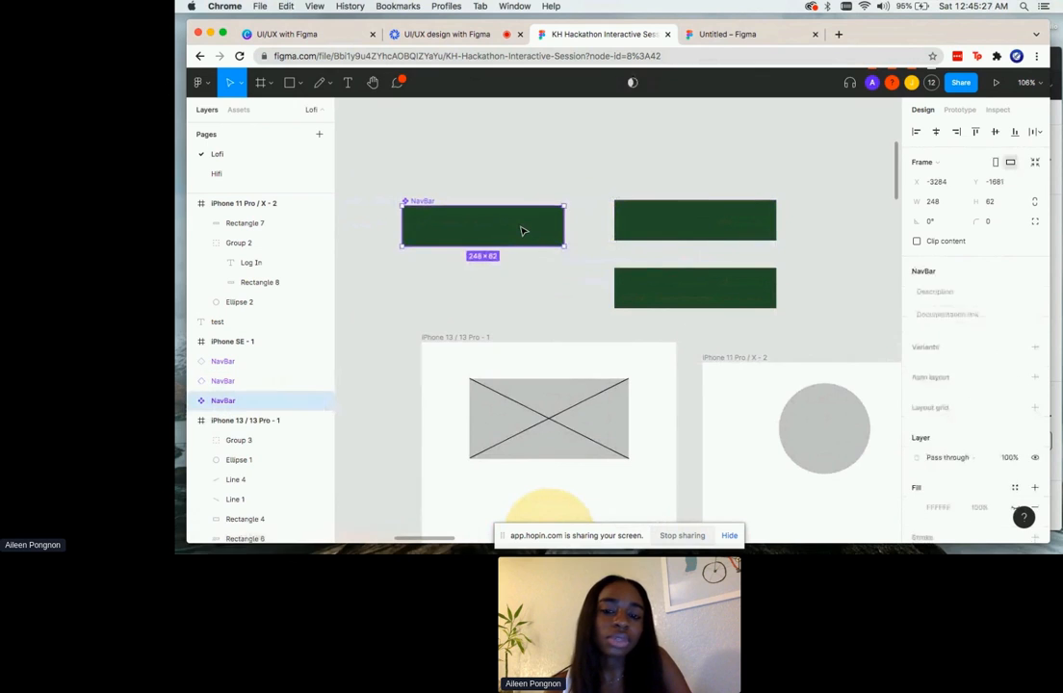
scroll(522, 231, up, 3)
drag(481, 308, 698, 240)
- Resize the main NavBar component's width to 158, 139, 216 and finally 119, keeping its height, and deselect it
click(525, 294)
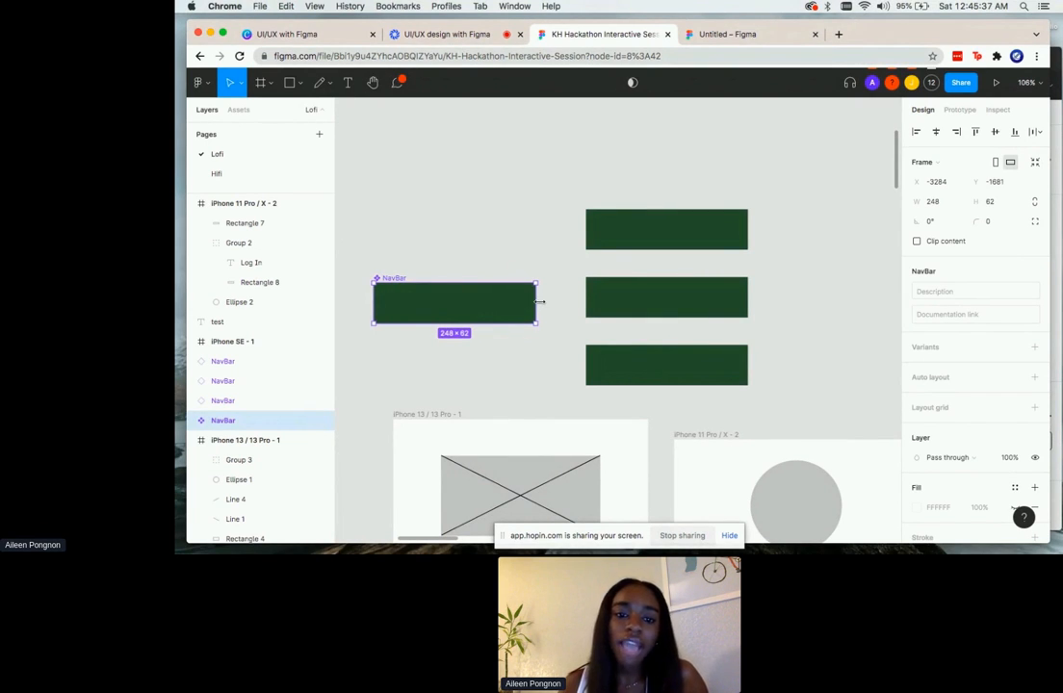
drag(541, 301, 475, 306)
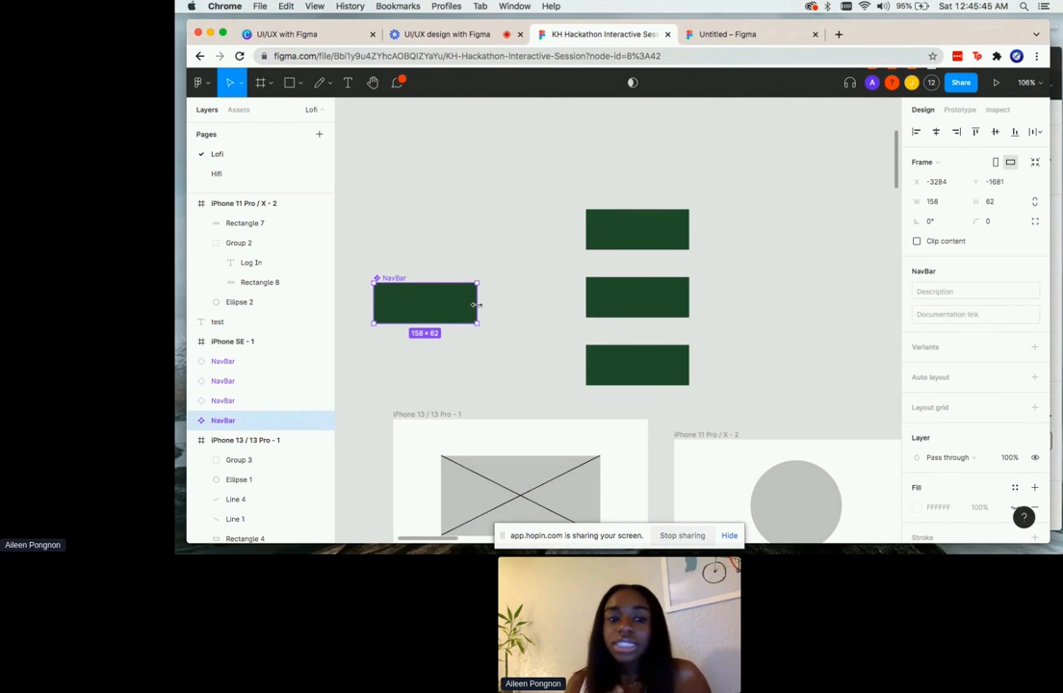
mouse_move(478, 304)
mouse_down()
mouse_move(530, 316)
mouse_move(463, 305)
mouse_up()
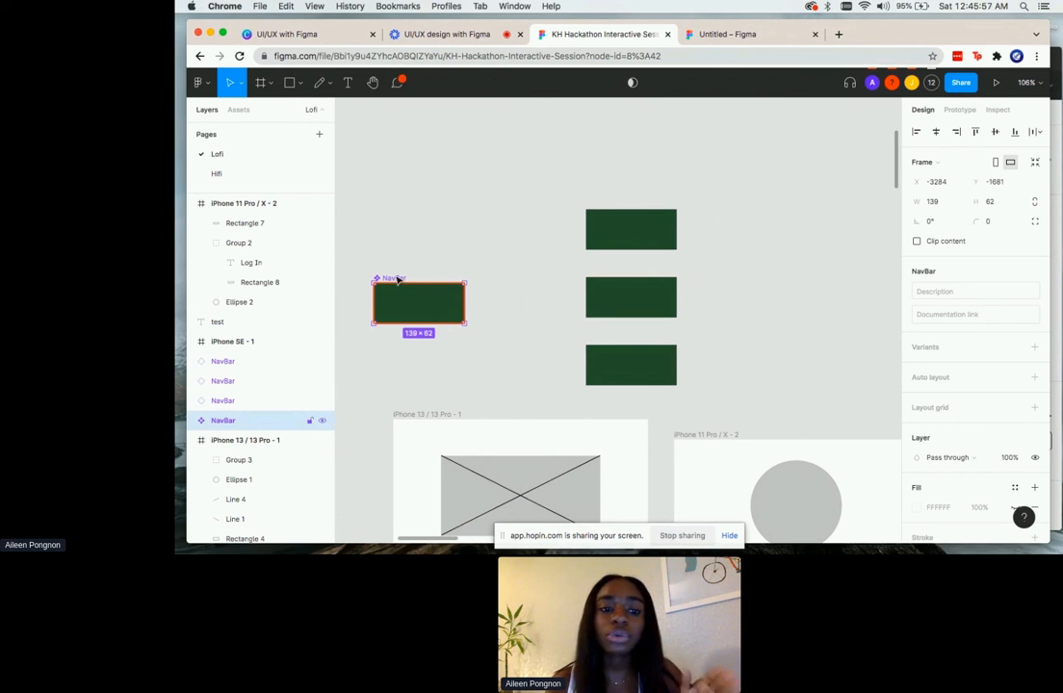
scroll(463, 304, up, 3)
drag(481, 319, 541, 320)
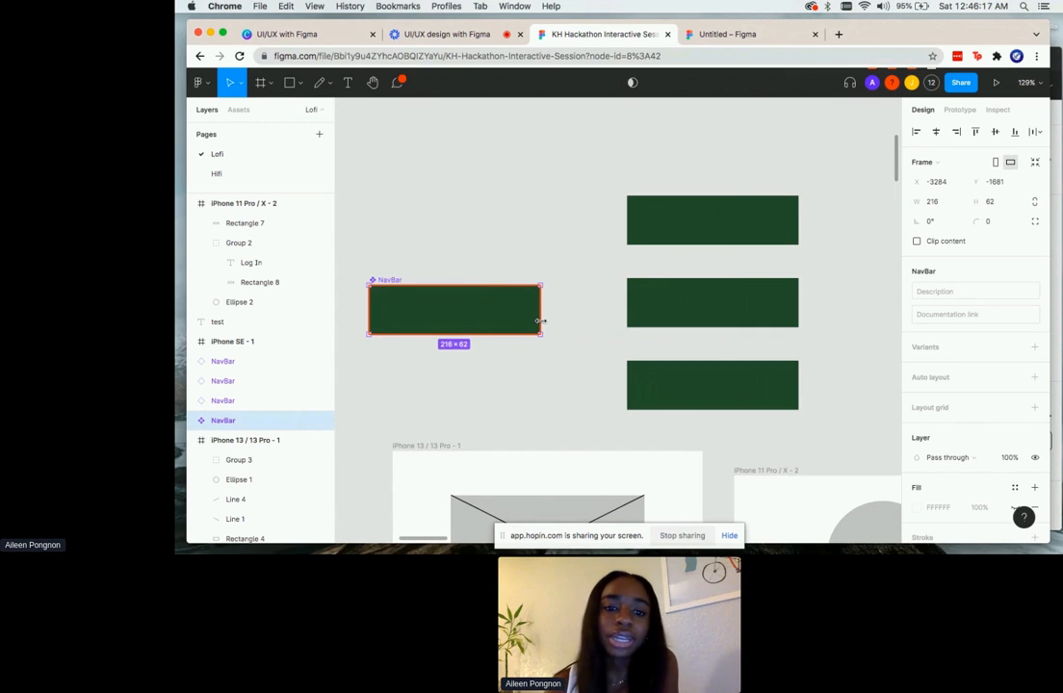
drag(541, 321, 464, 313)
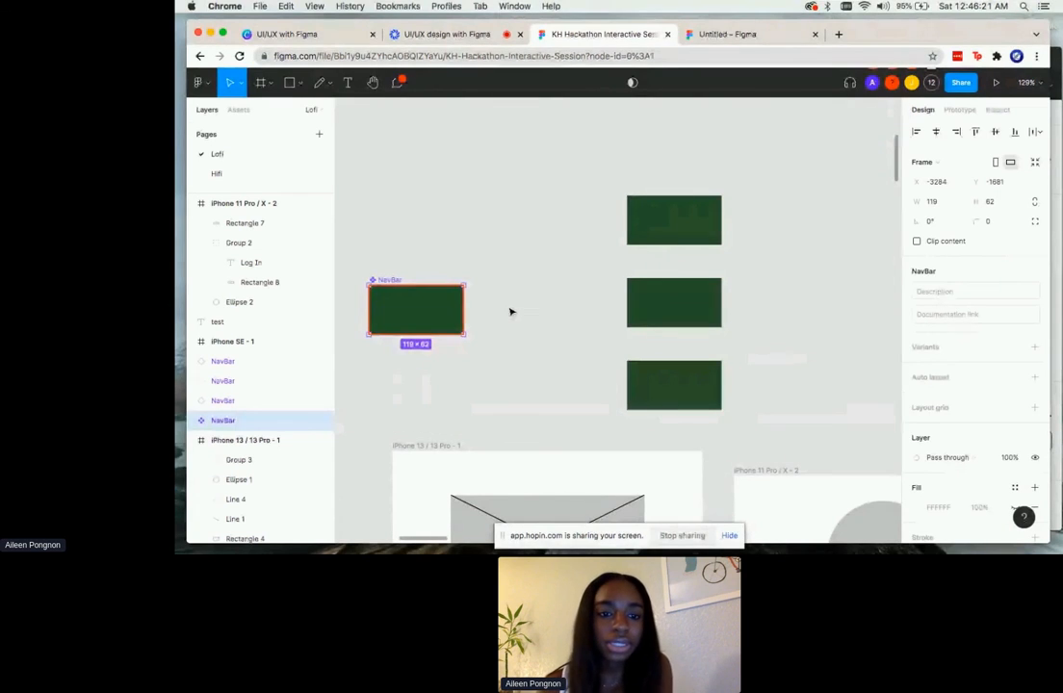
click(512, 312)
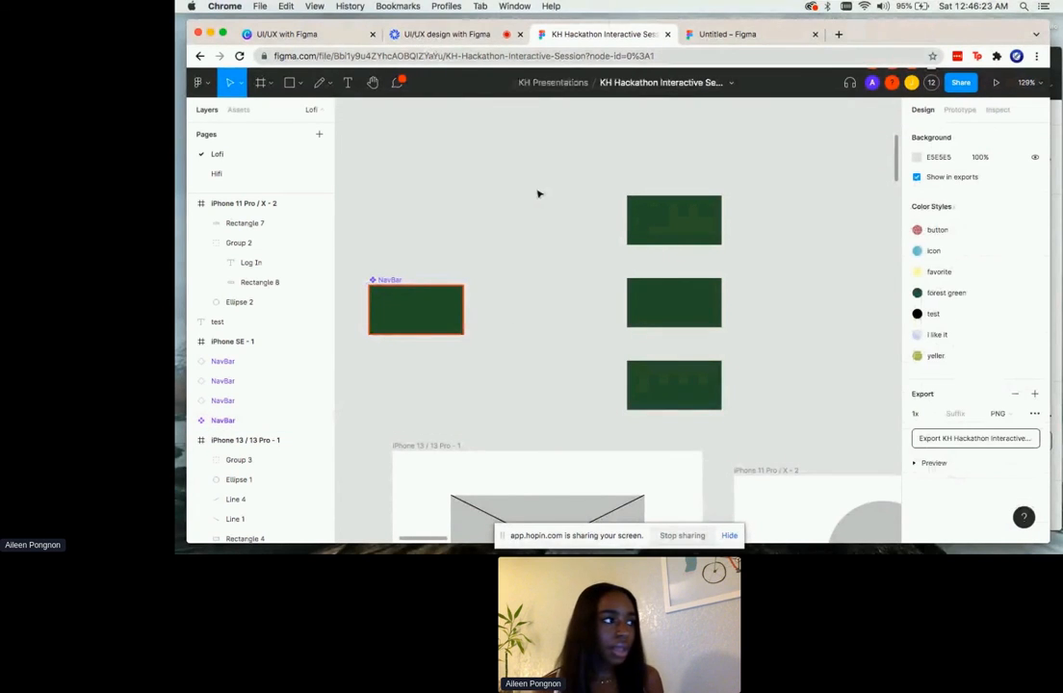
- Look over the participants' phone frames across the canvas, return to the NavBar component and its instances, and end the screen share
scroll(600, 380, down, 5)
scroll(600, 384, down, 5)
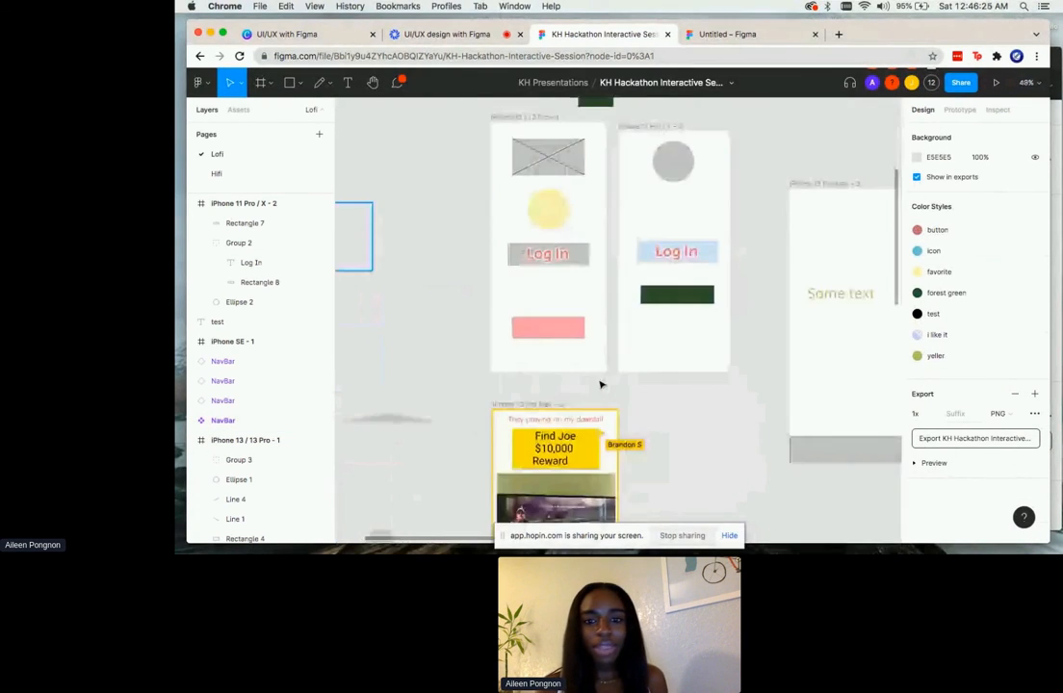
scroll(600, 384, down, 1)
scroll(600, 384, down, 5)
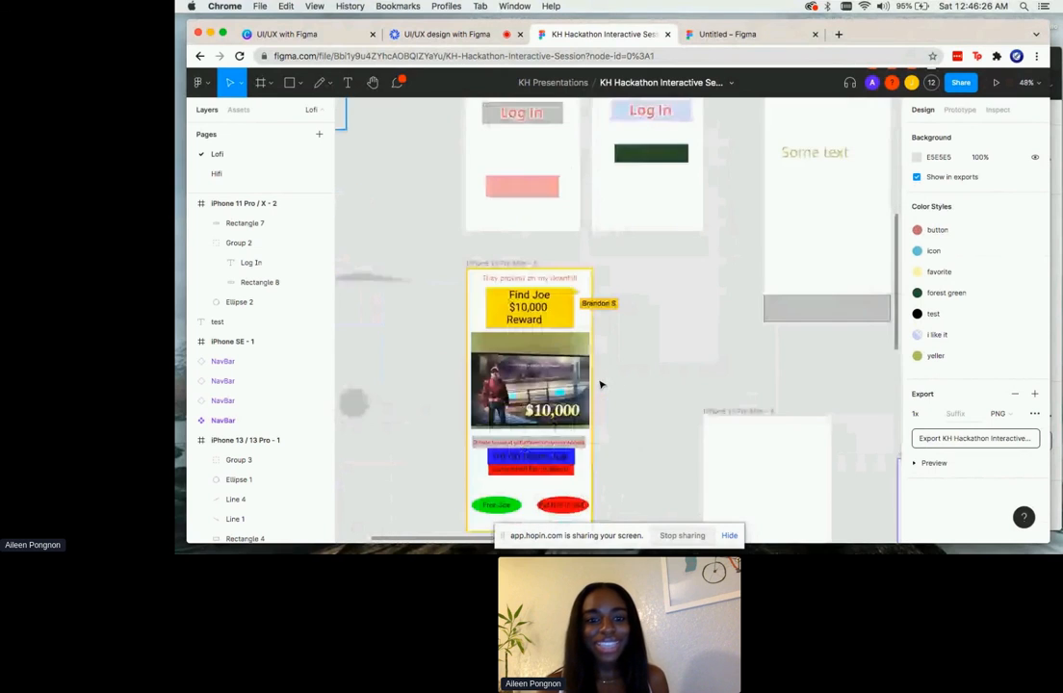
scroll(540, 205, up, 2)
scroll(539, 204, up, 5)
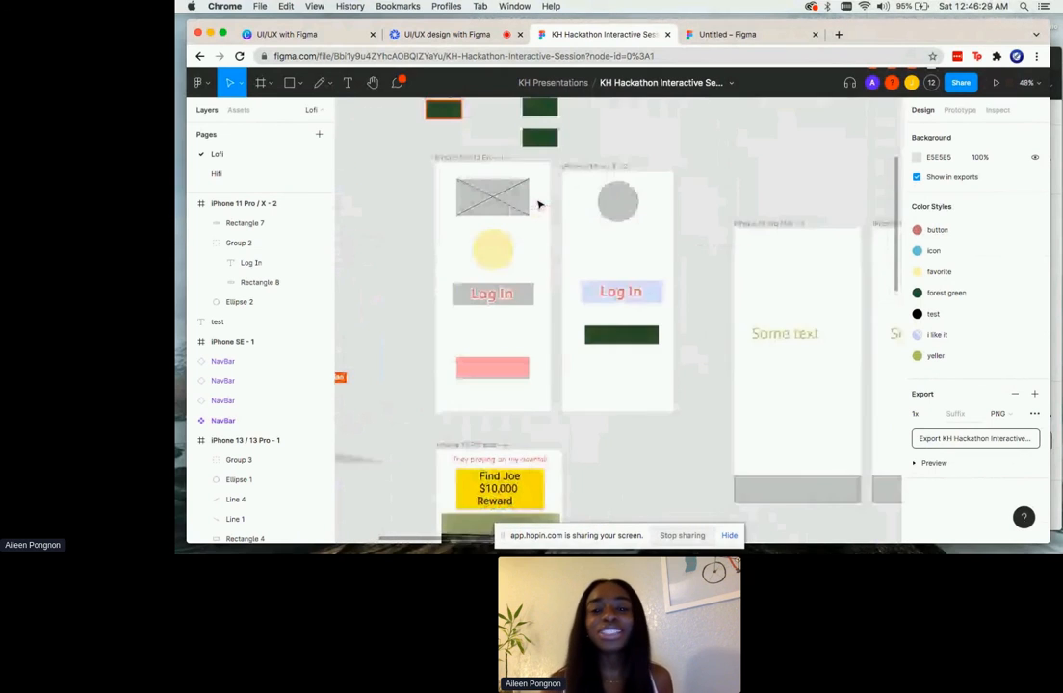
scroll(540, 204, down, 5)
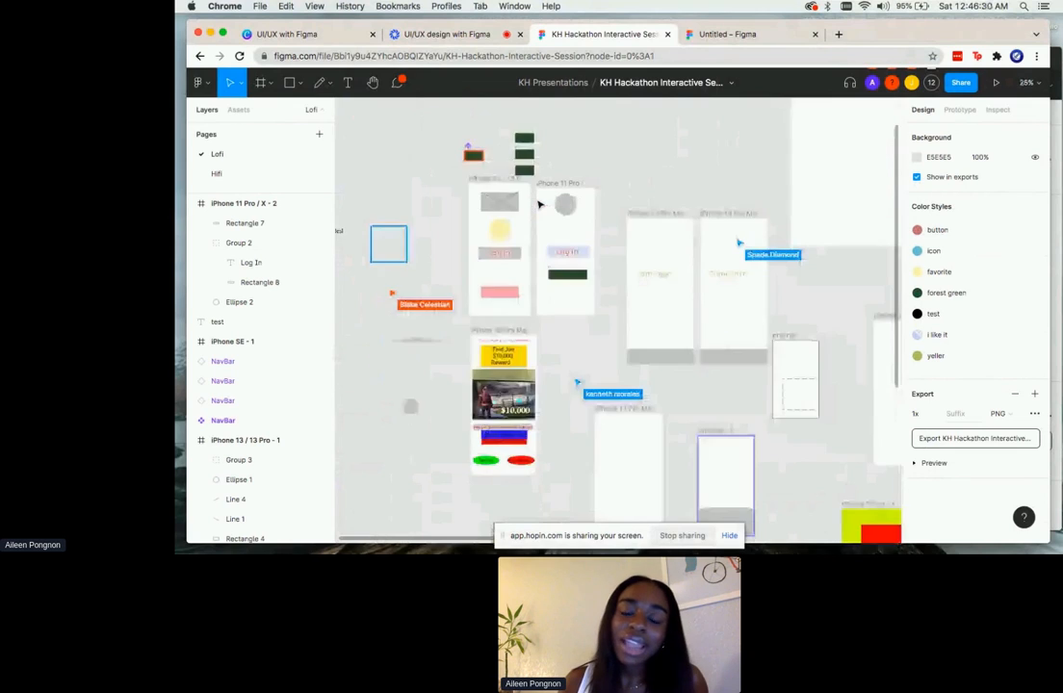
scroll(534, 209, up, 6)
scroll(535, 211, up, 6)
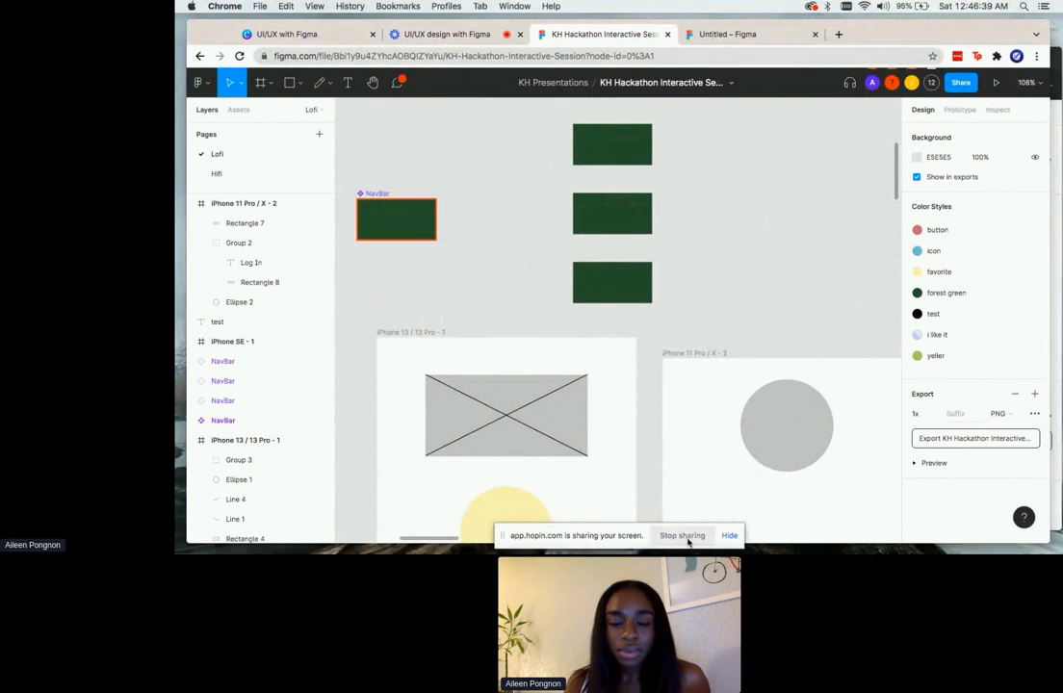
click(682, 536)
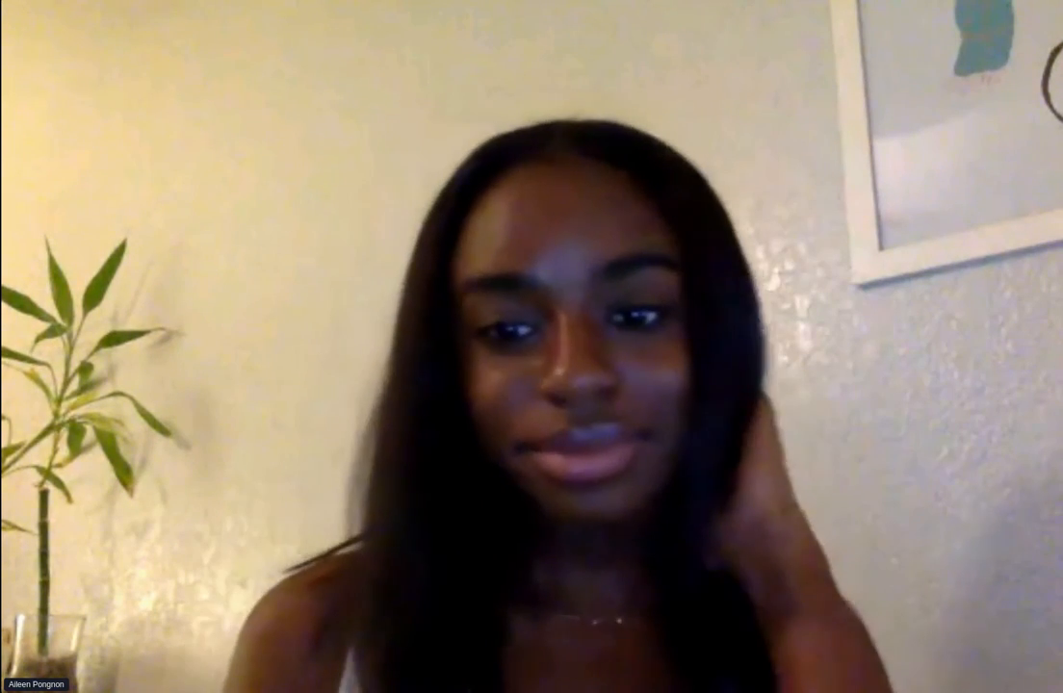
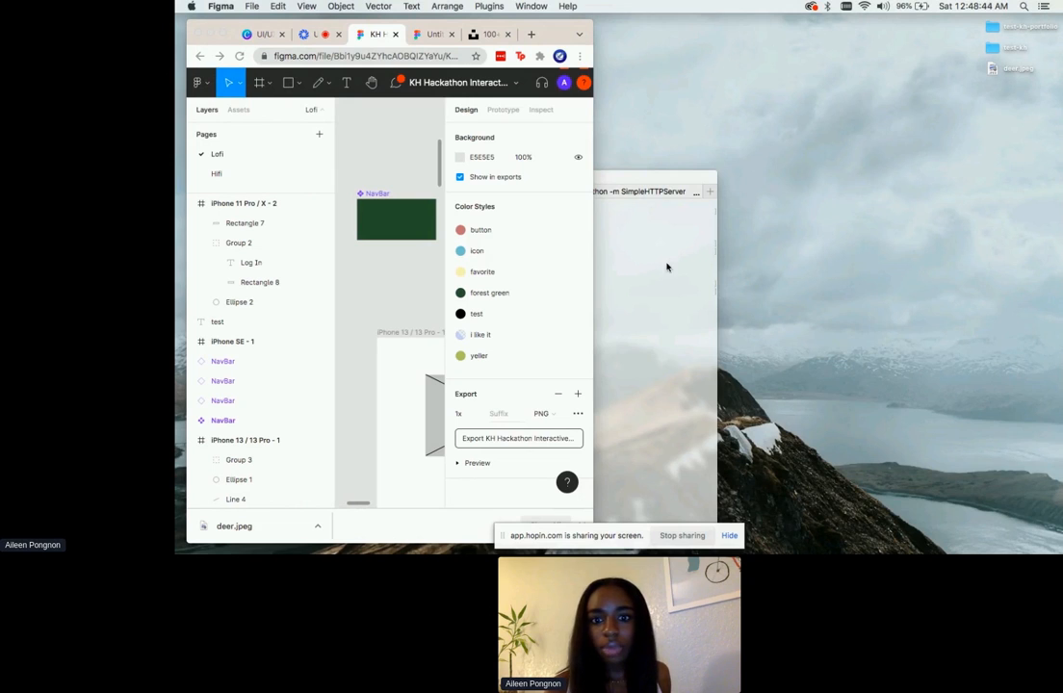
- Hide the editor's interface and import deer.jpeg from the desktop onto the canvas
key(super+backslash)
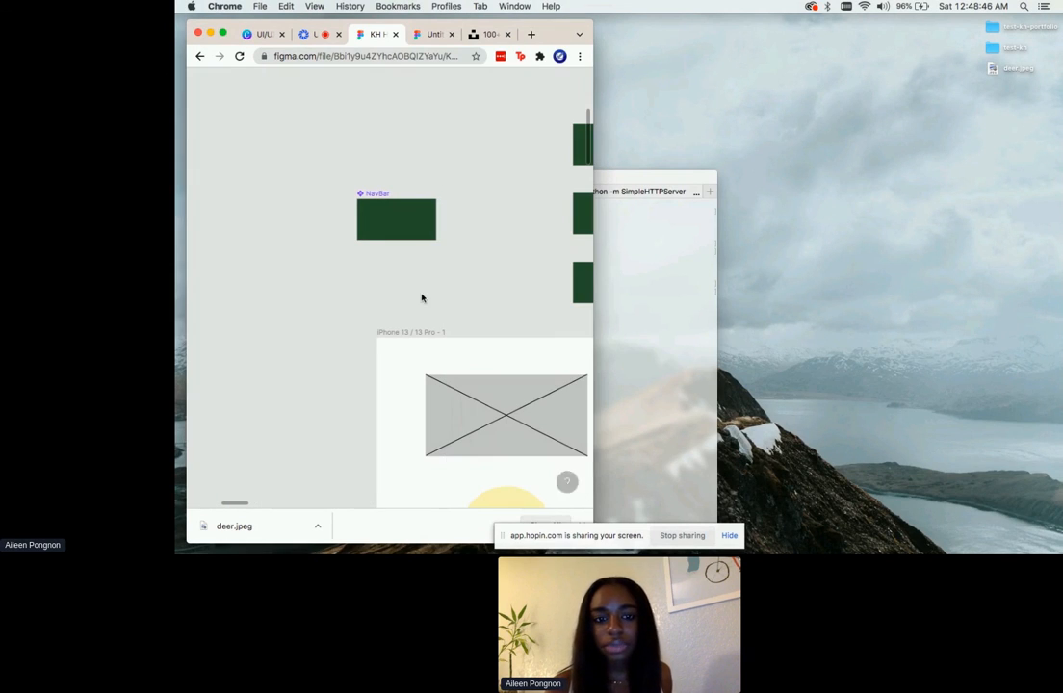
drag(1026, 73, 952, 179)
click(674, 277)
click(243, 177)
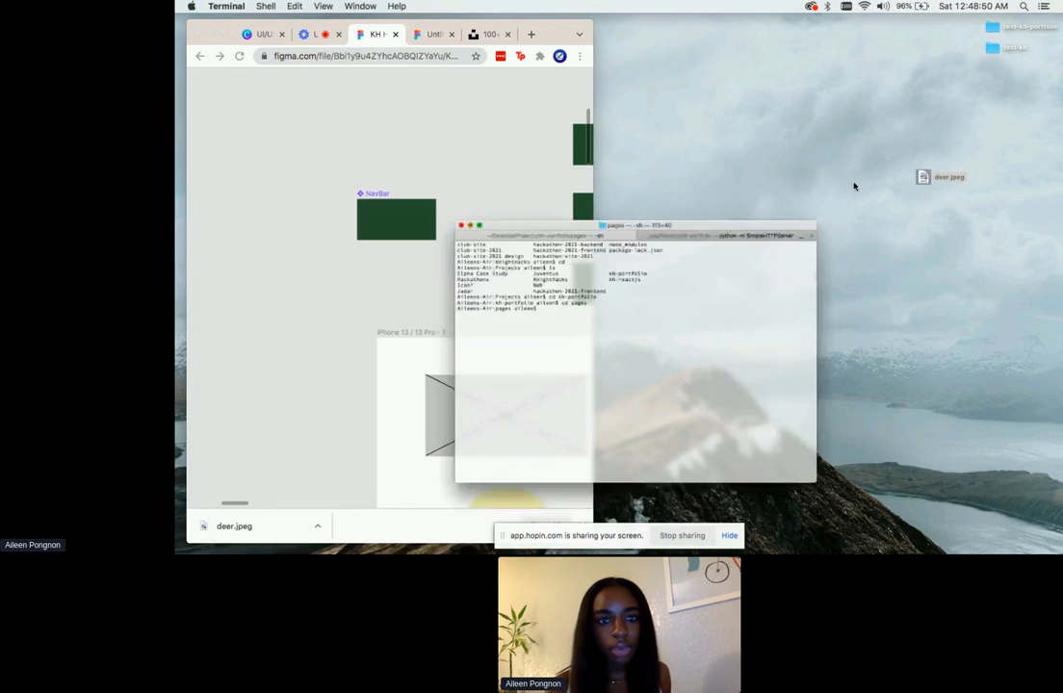
drag(946, 178, 323, 306)
- Widen the browser window and place the deer image beside the main NavBar component, clear of the phone frames
drag(594, 240, 865, 252)
scroll(578, 263, down, 10)
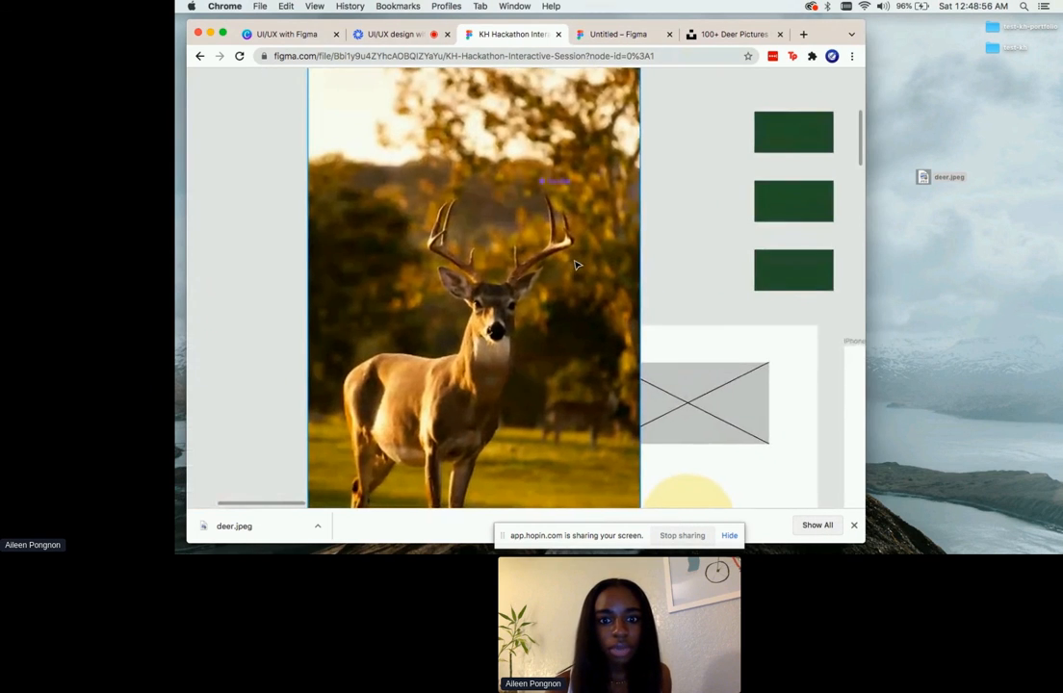
drag(576, 264, 504, 202)
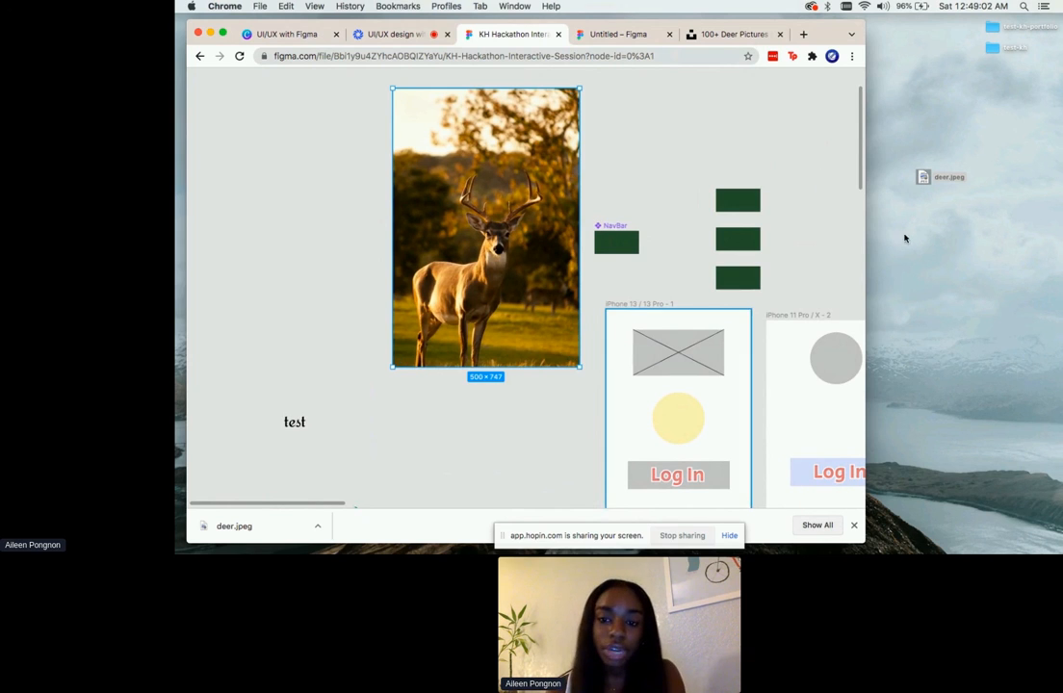
drag(864, 231, 1003, 262)
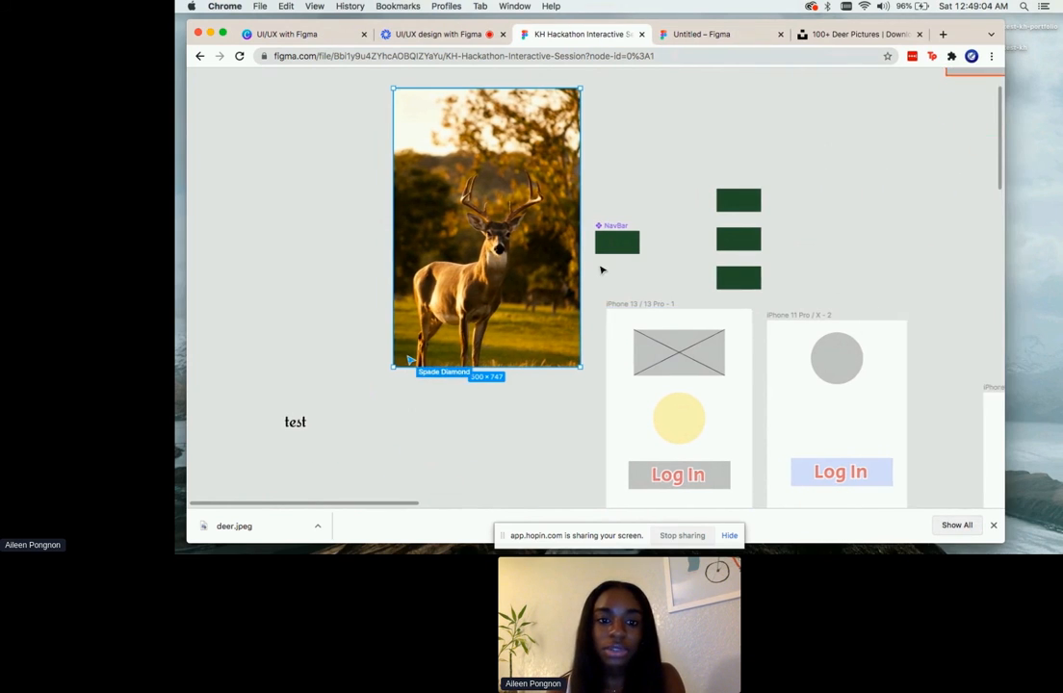
- Try resizing the deer image freely from its corner and undo the size change
scroll(600, 270, left, 1)
scroll(600, 270, up, 1)
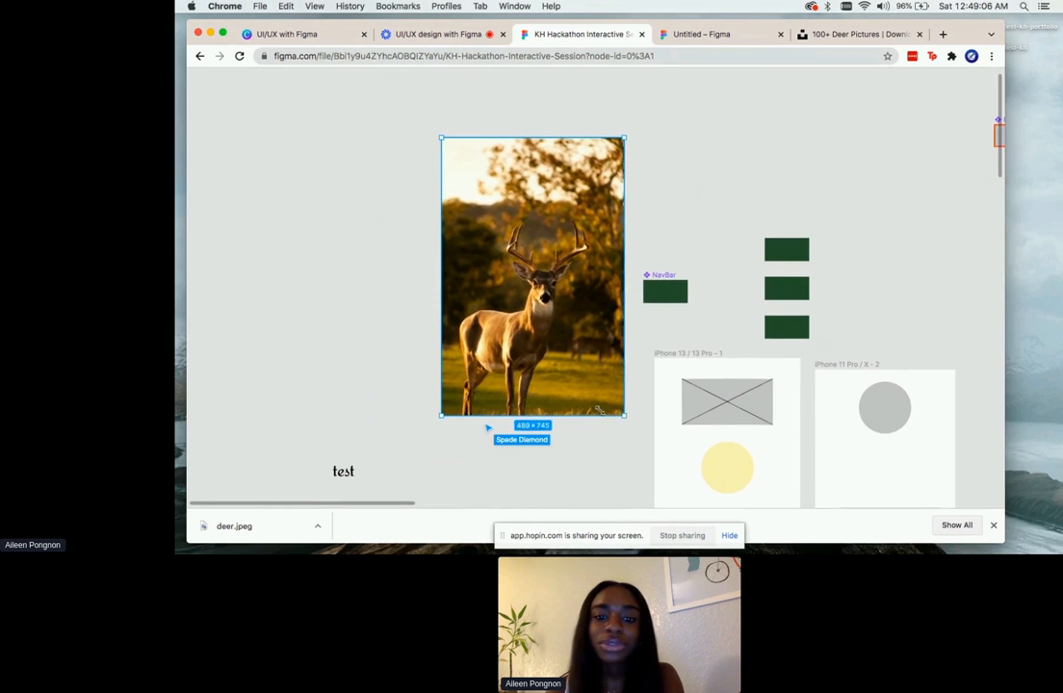
drag(630, 417, 674, 289)
scroll(673, 289, up, 2)
key(super+z)
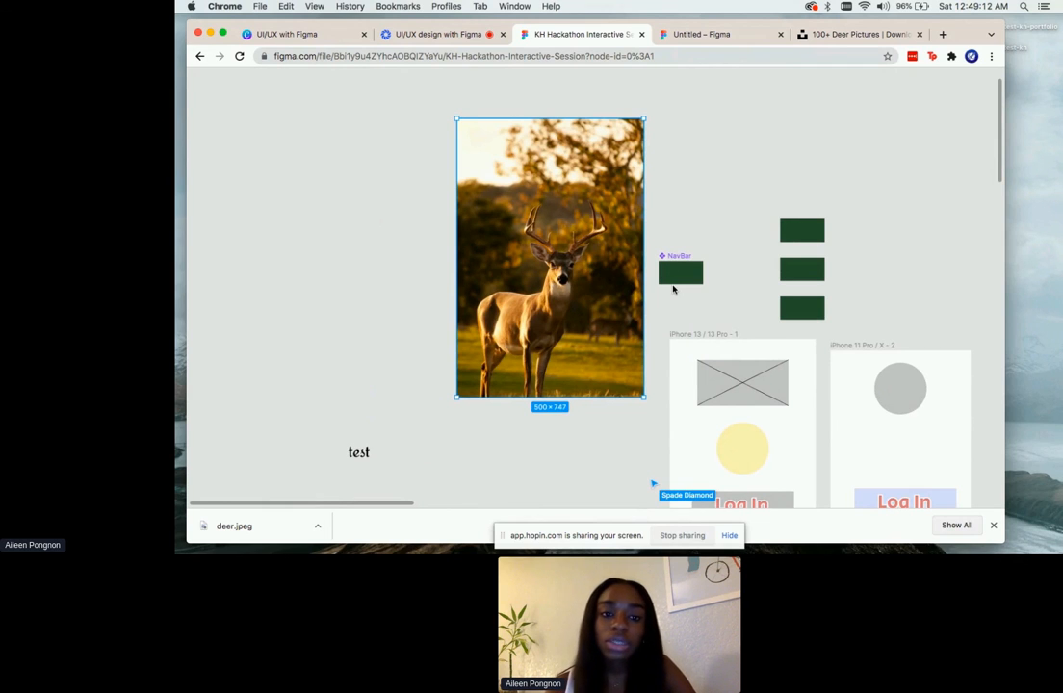
- Show the editor's interface again and enlarge the deer image proportionally to 566.27 × 846 with the Scale tool
key(super+backslash)
click(240, 83)
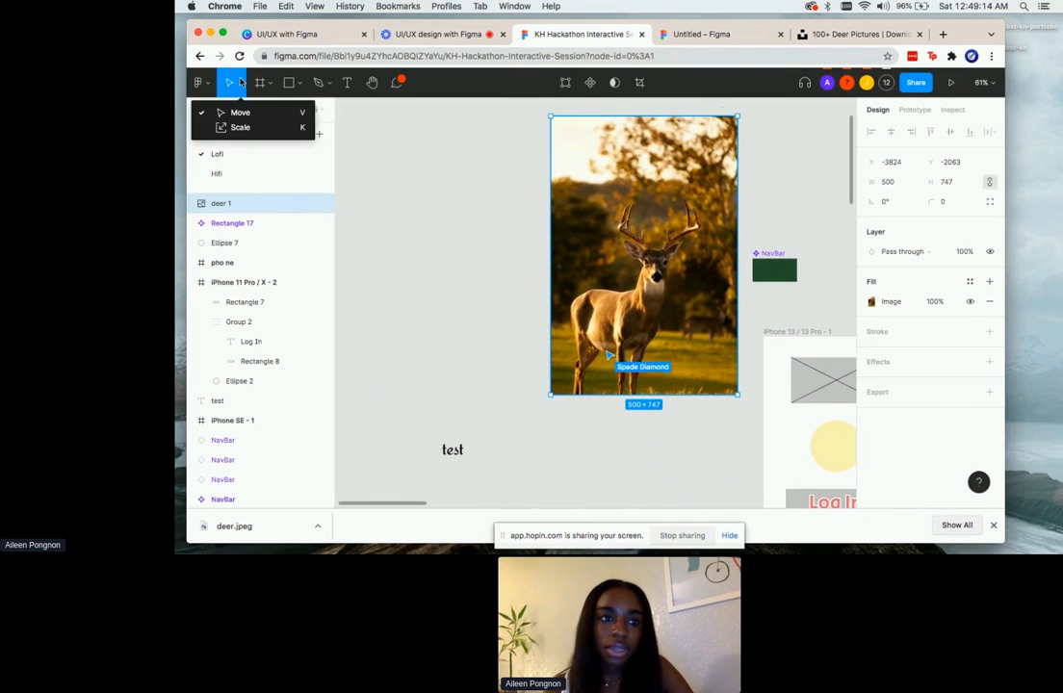
click(241, 127)
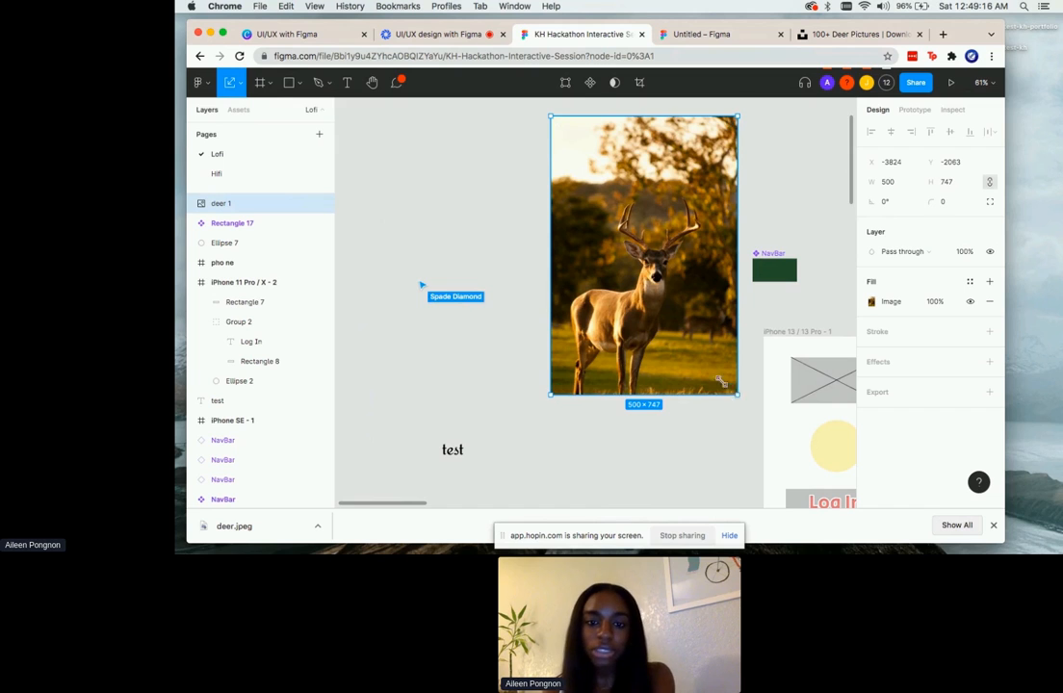
drag(721, 382, 759, 434)
- Move the deer image down next to the iPhone 13 / 13 Pro - 1 frame, at about X -3884, Y -1631
scroll(758, 436, right, 3)
scroll(757, 436, down, 5)
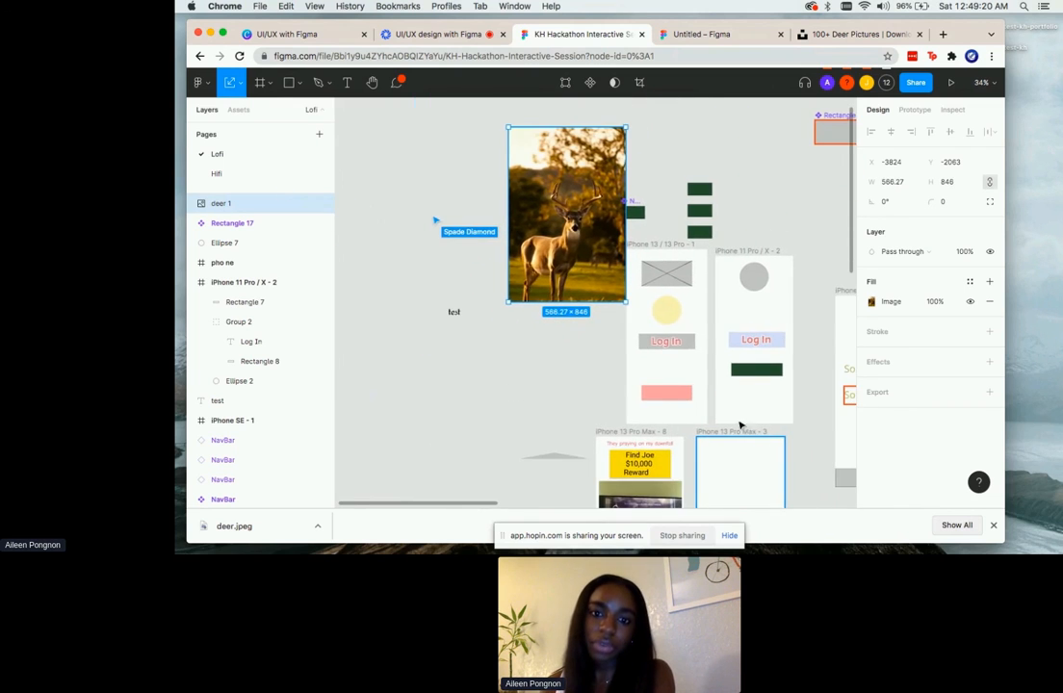
drag(578, 248, 566, 340)
scroll(567, 341, up, 1)
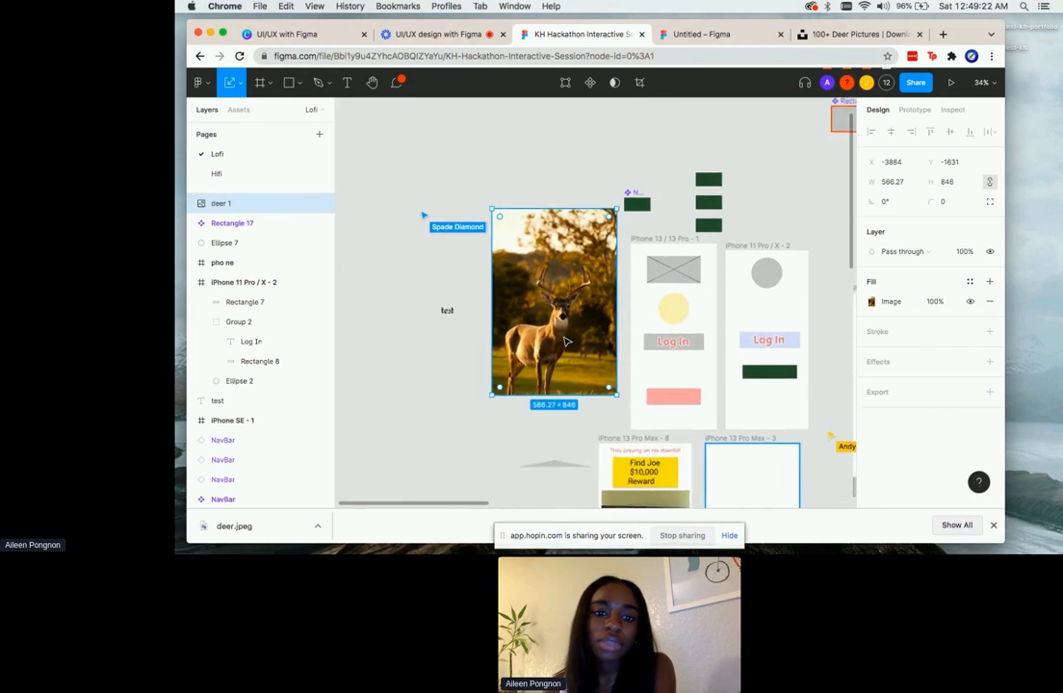
scroll(567, 341, up, 4)
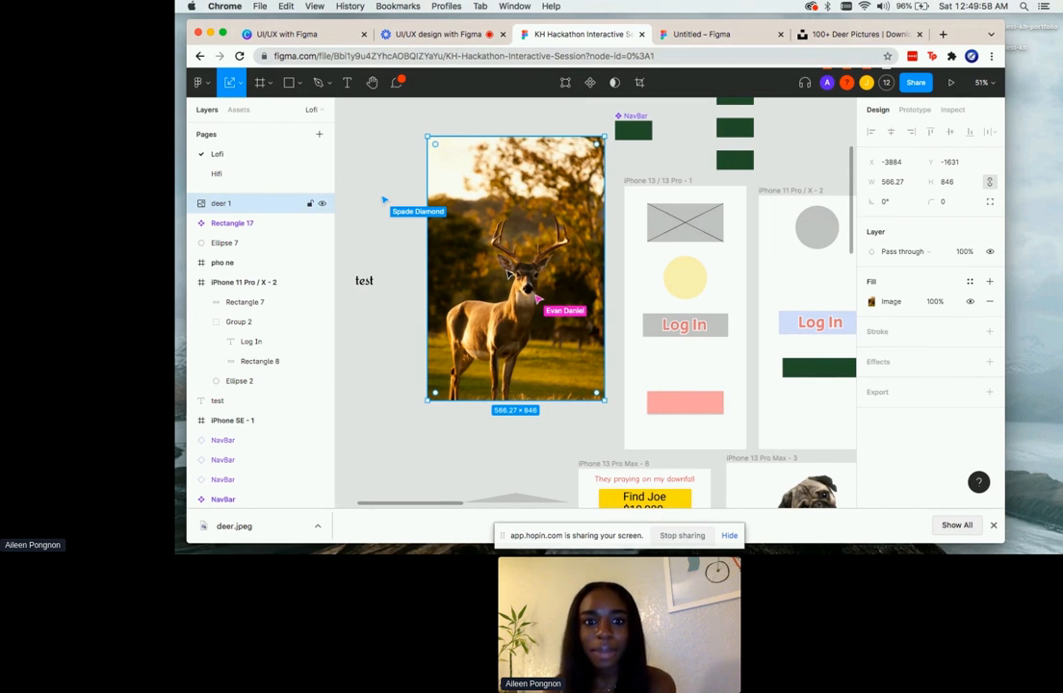
scroll(508, 274, down, 3)
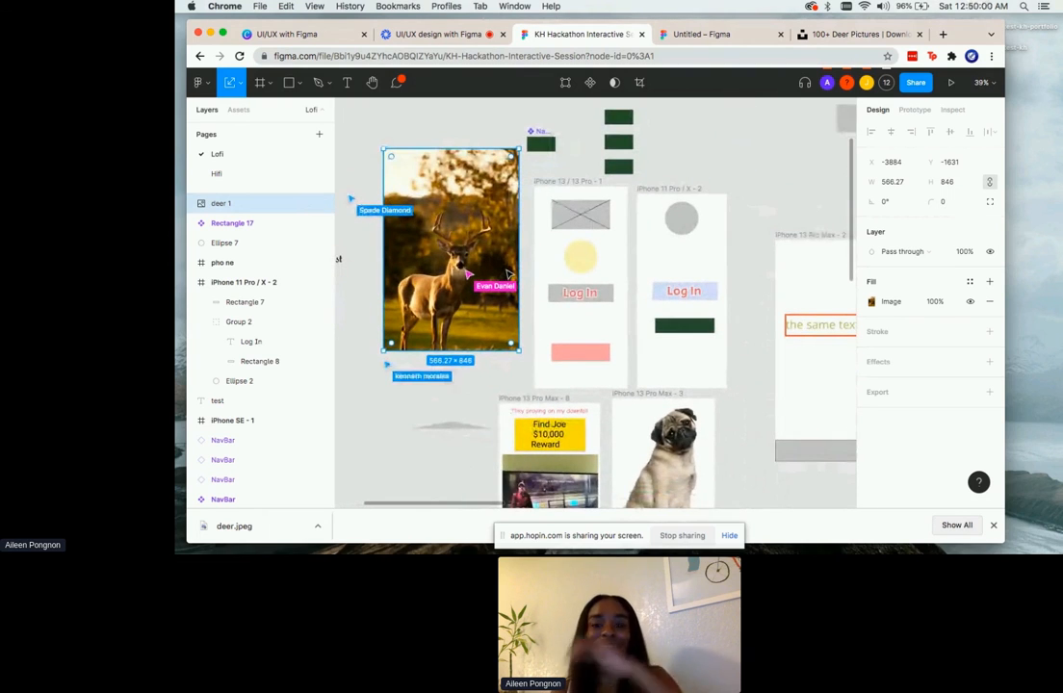
scroll(553, 285, up, 3)
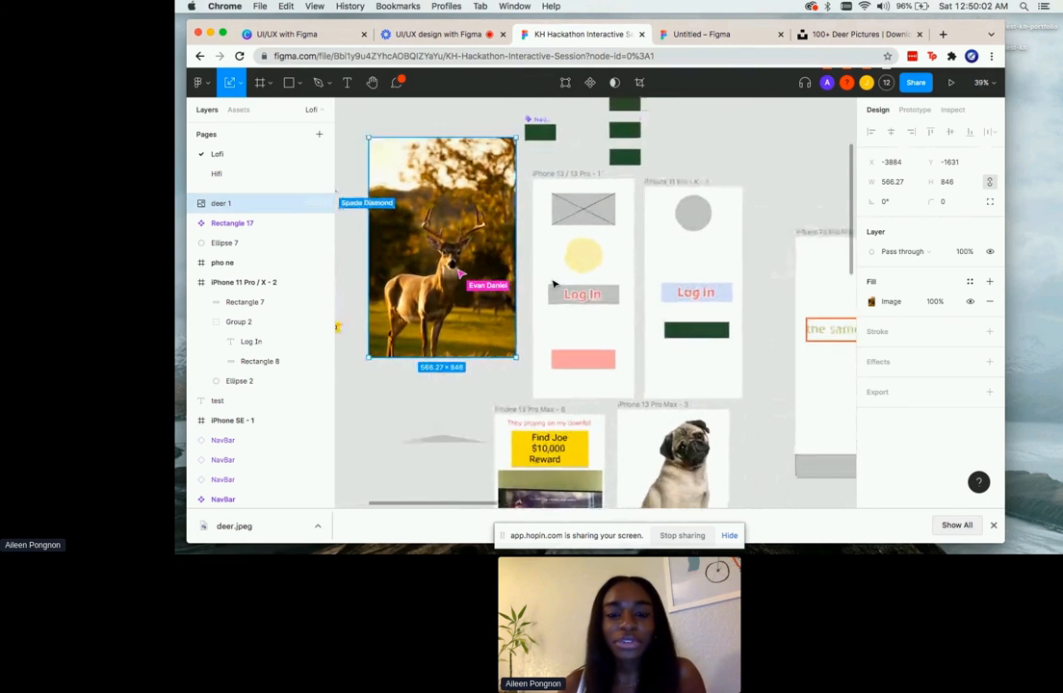
scroll(553, 284, up, 3)
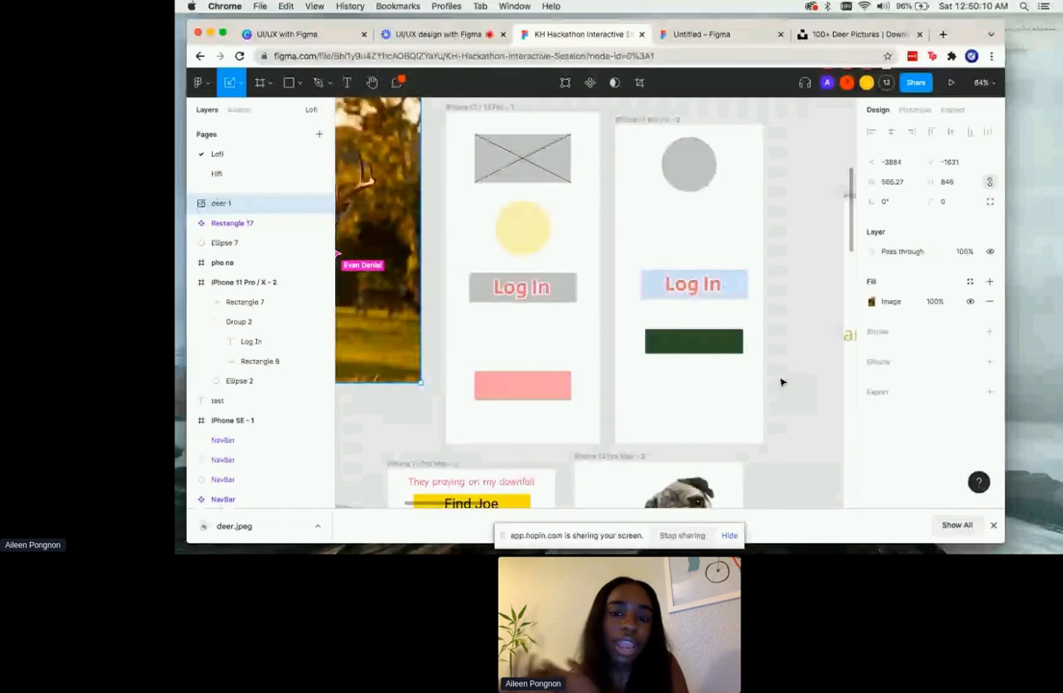
- Insert a MacBook preset frame (1152 × 700) in the empty canvas area above the existing frames
scroll(782, 383, down, 3)
scroll(781, 383, down, 5)
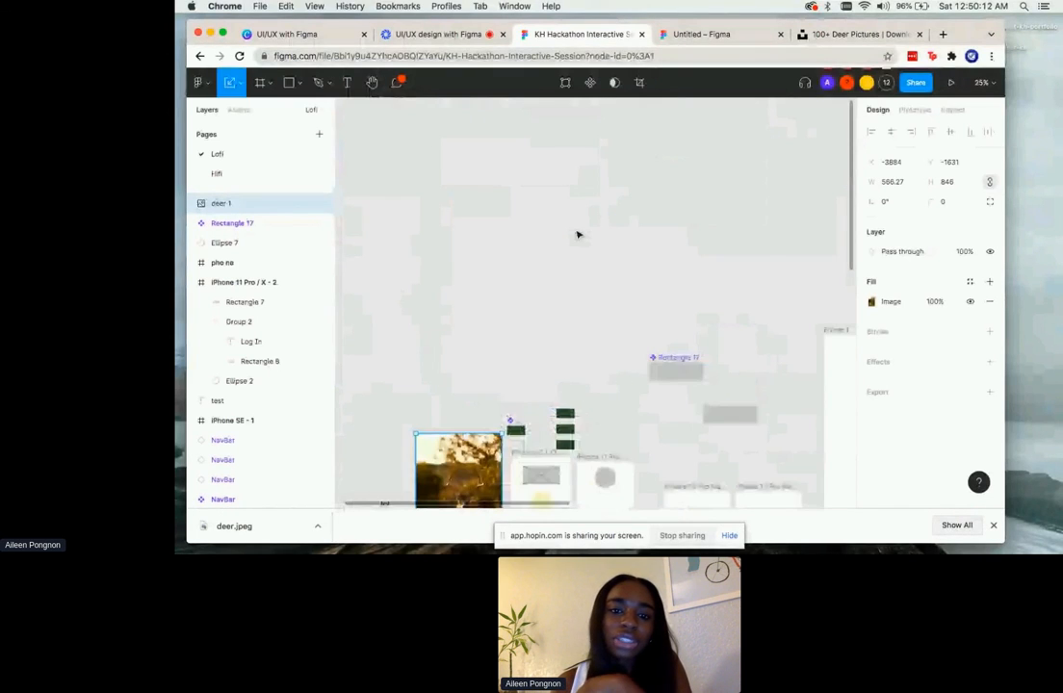
scroll(578, 234, up, 5)
key(f)
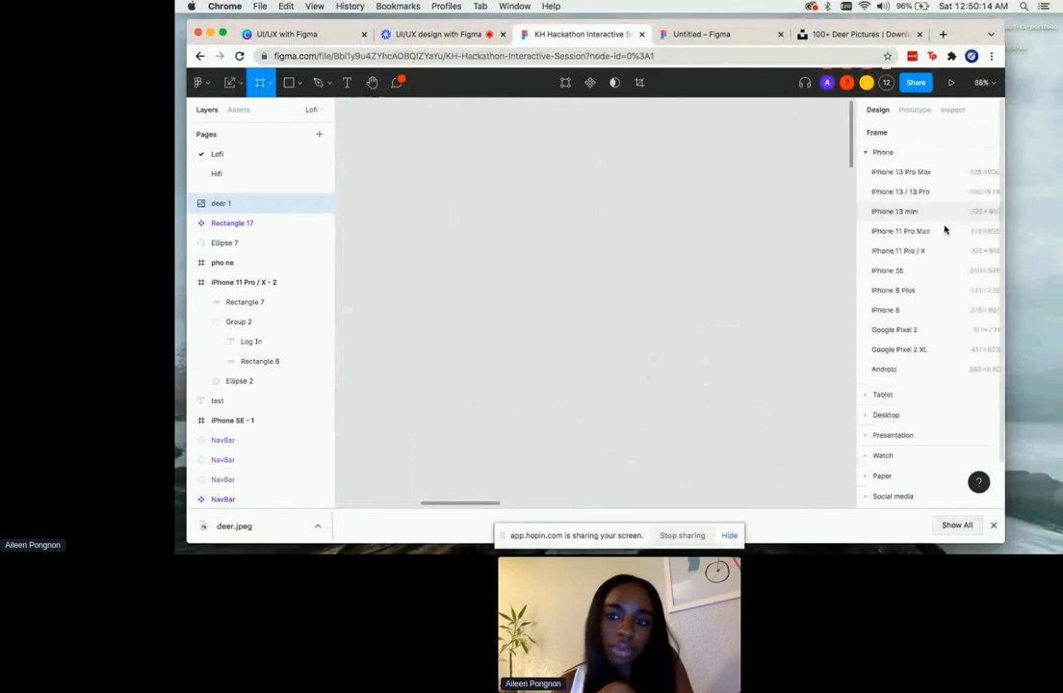
click(886, 415)
click(916, 235)
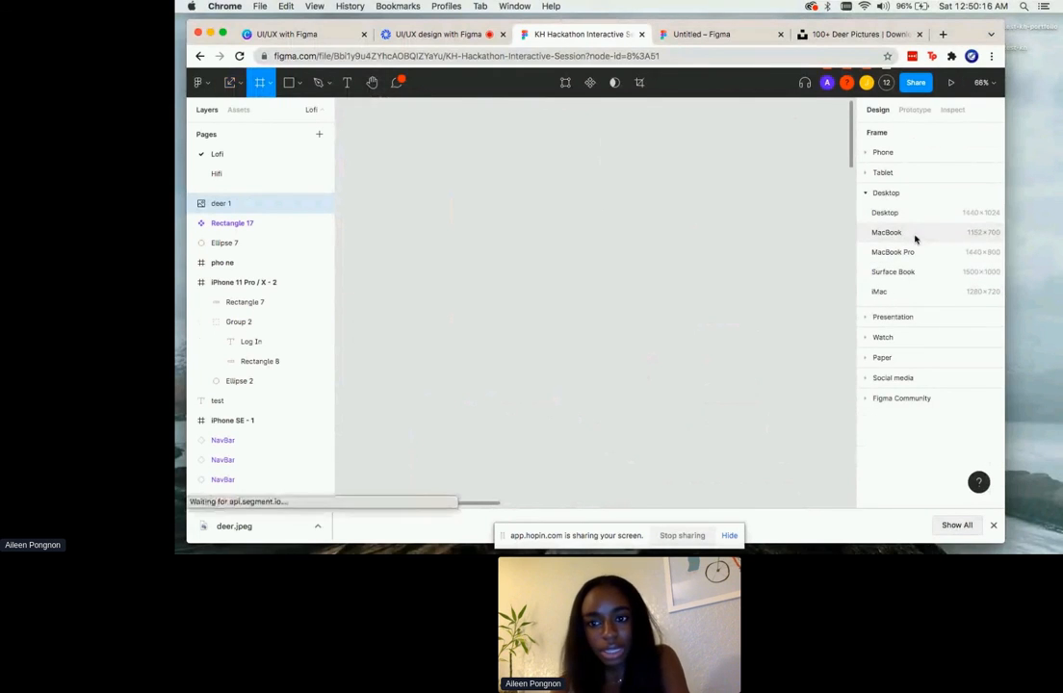
- Draw a rectangle about 425 × 437 on the left half of the MacBook - 1 frame
click(337, 128)
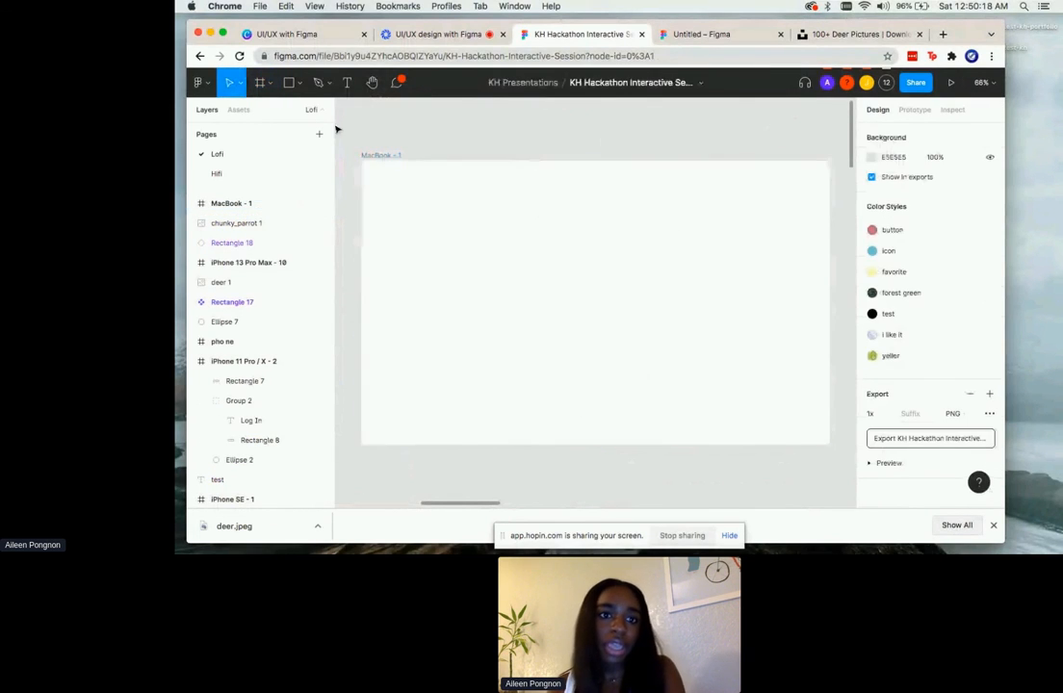
click(289, 83)
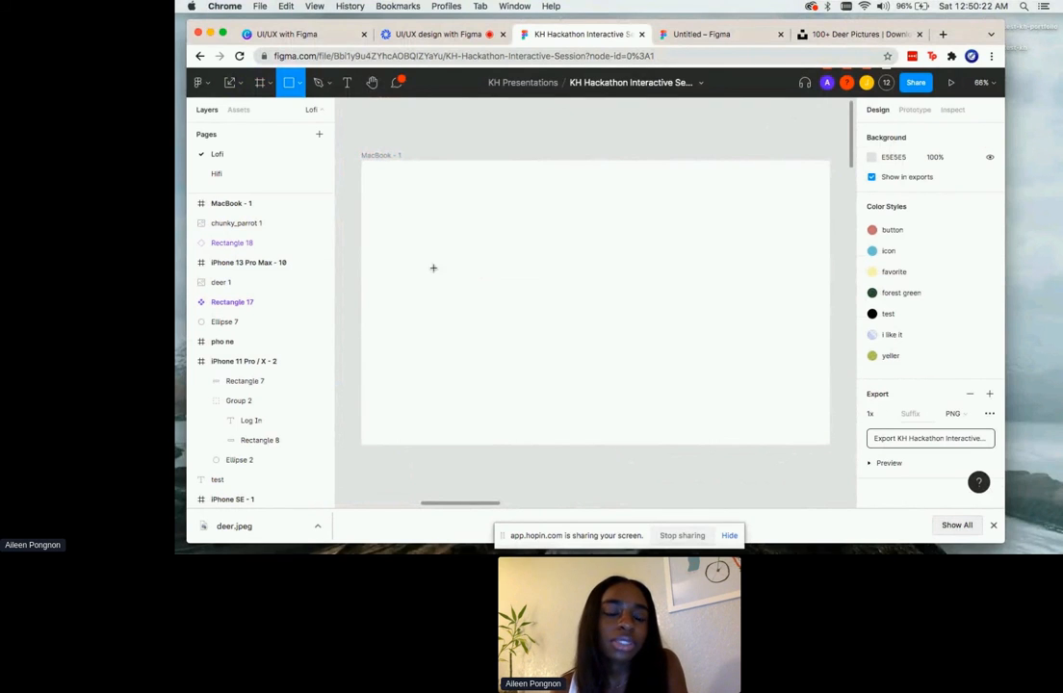
drag(398, 219, 570, 396)
click(626, 470)
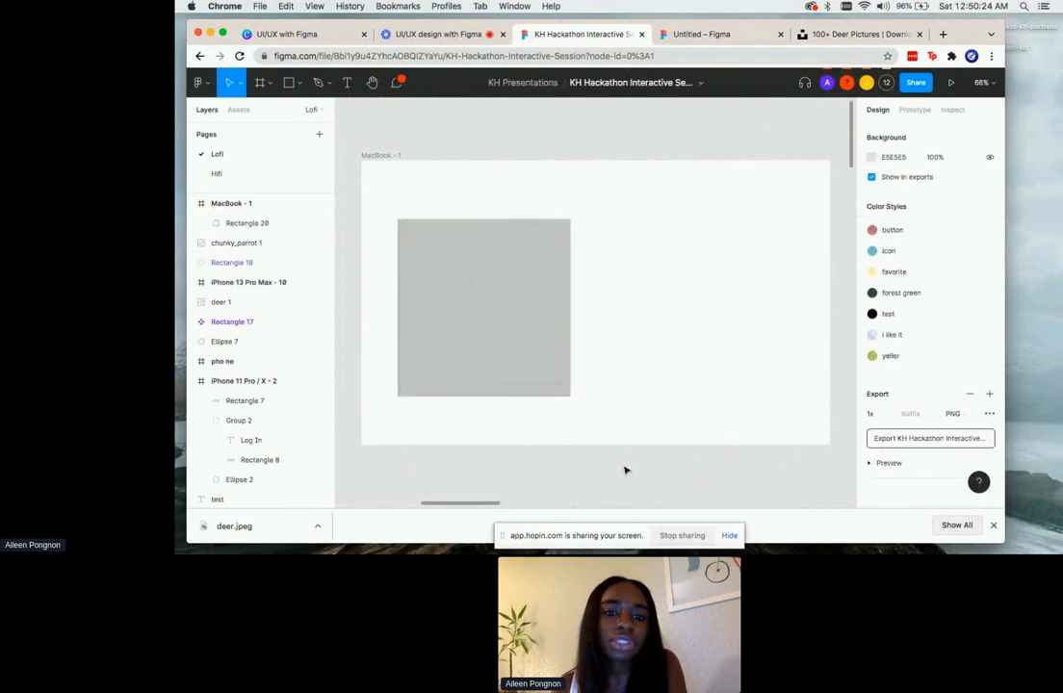
- Add a 351 × 76 text box reading "Welcome." on the right half of the MacBook - 1 frame
click(348, 83)
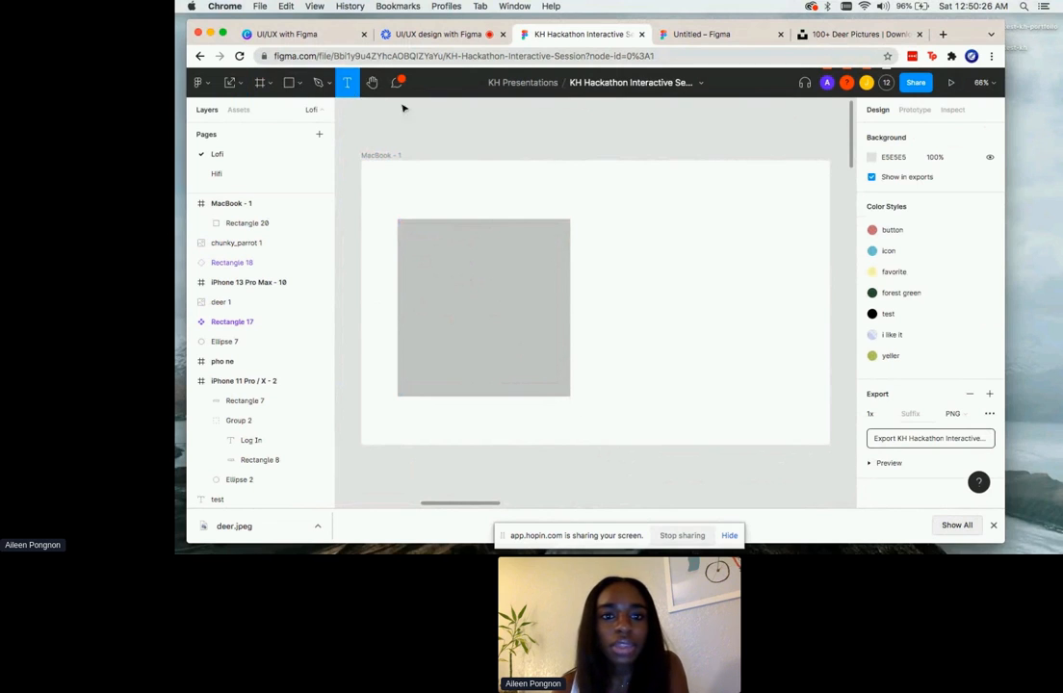
drag(623, 212, 766, 242)
text(We)
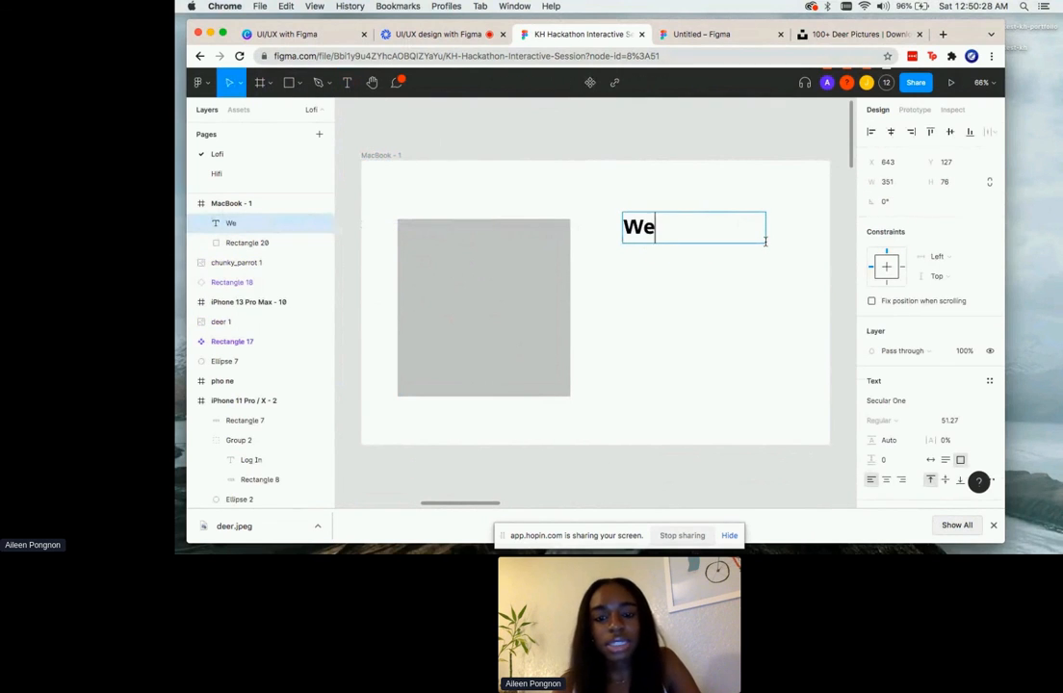
text(lcome.)
key(Escape)
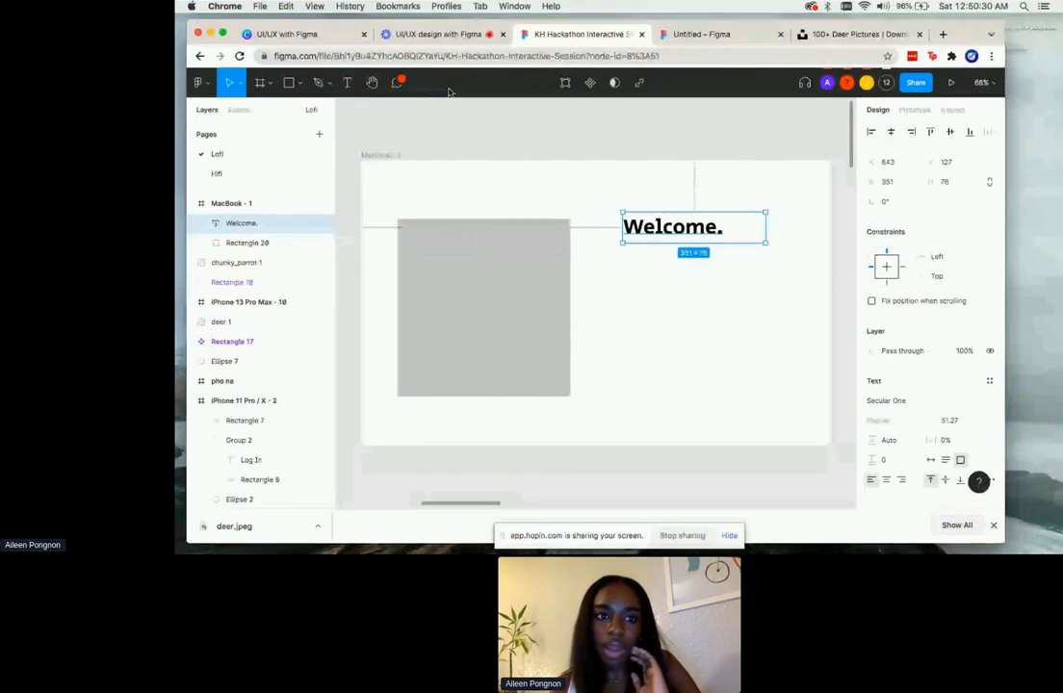
- Draw a rectangle about 331 × 109 beneath the Welcome heading and place a copy of it below at Y 439
key(r)
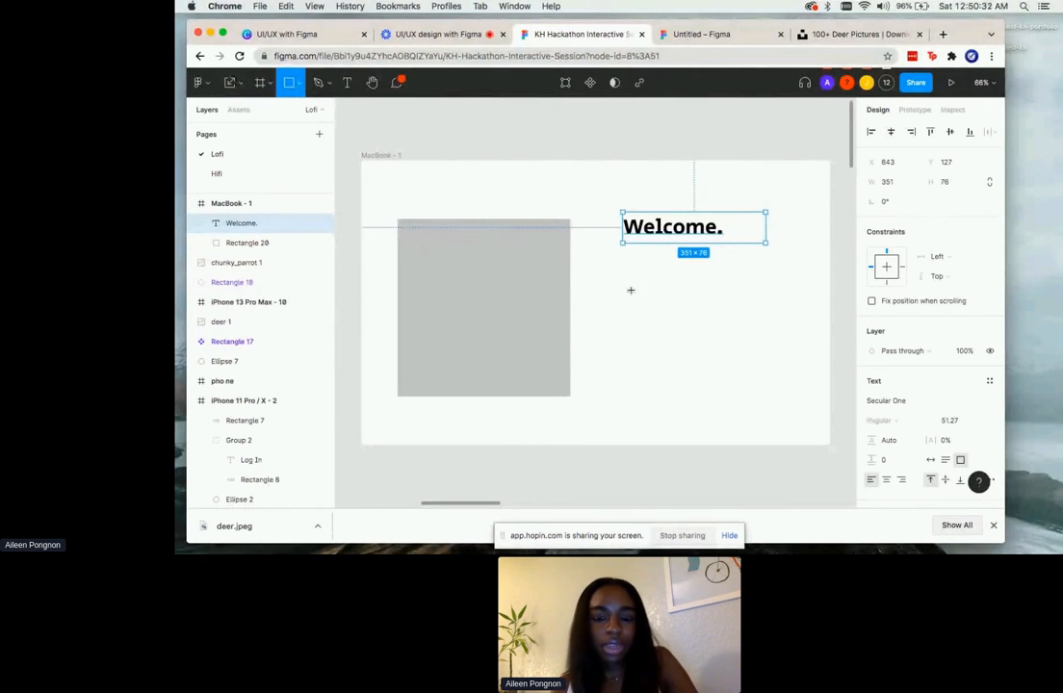
drag(631, 290, 688, 367)
key(super+v)
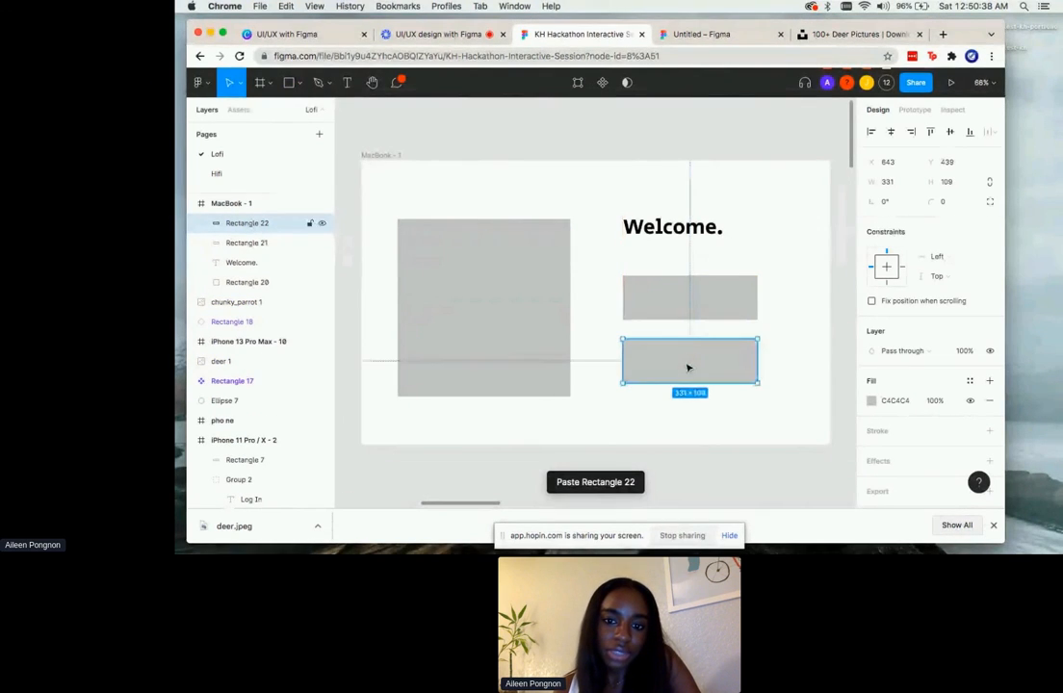
- Widen both small rectangles under the Welcome heading to 396, keeping their left edges in place
click(743, 296)
drag(759, 291, 784, 292)
click(710, 392)
click(716, 374)
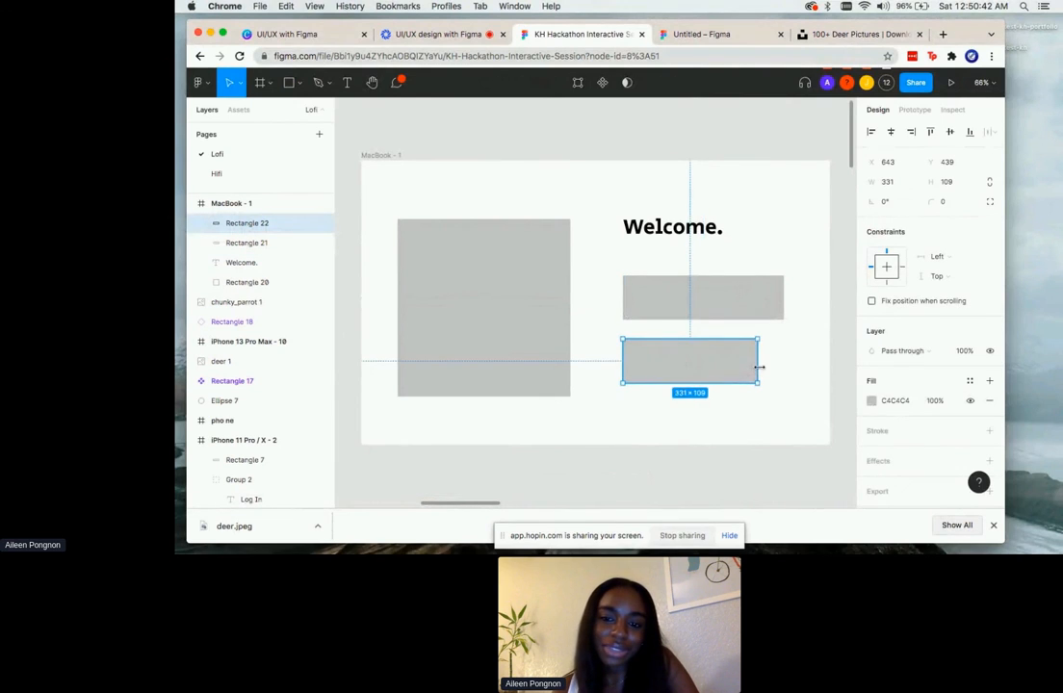
drag(758, 367, 783, 367)
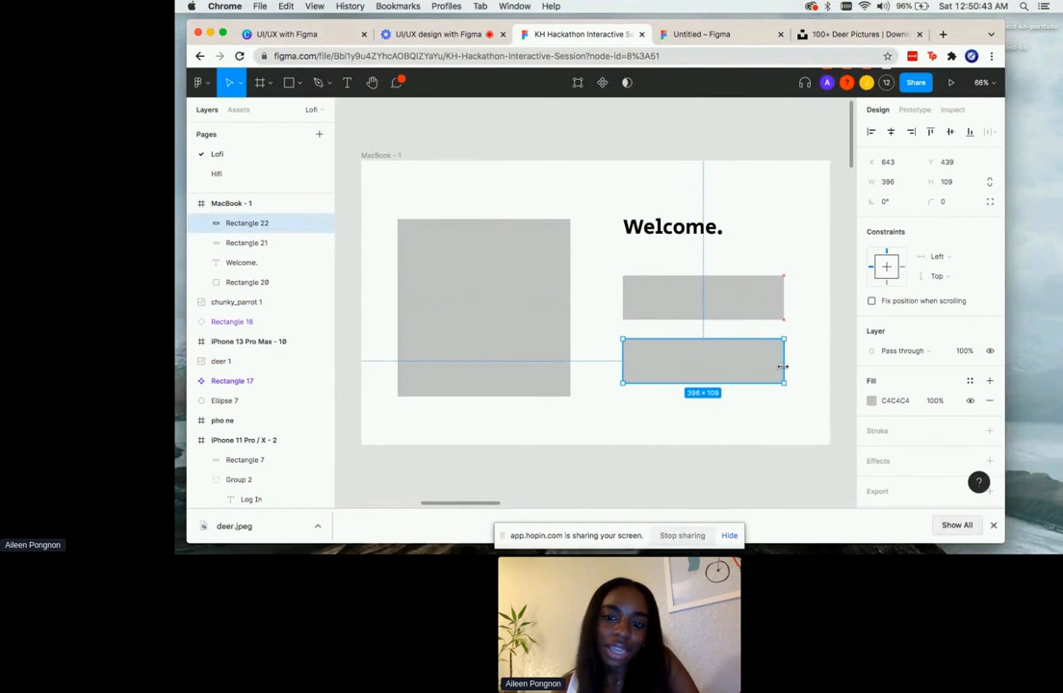
click(774, 258)
- Round the corners of the large rectangle in the MacBook - 1 frame with a radius of 60
click(489, 293)
scroll(492, 255, up, 2)
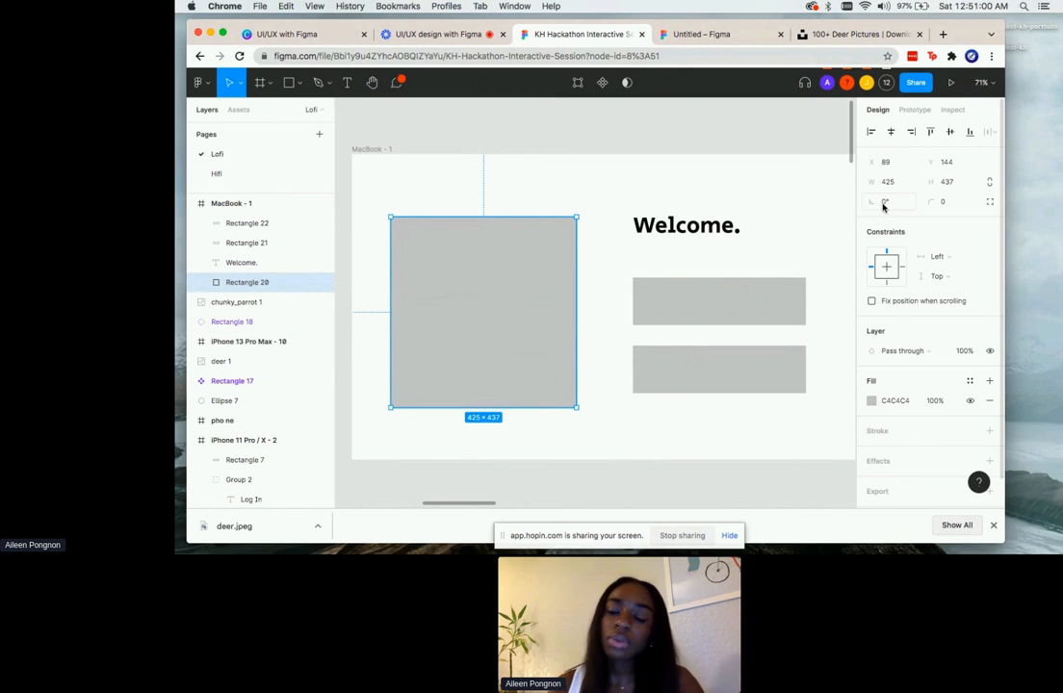
click(953, 204)
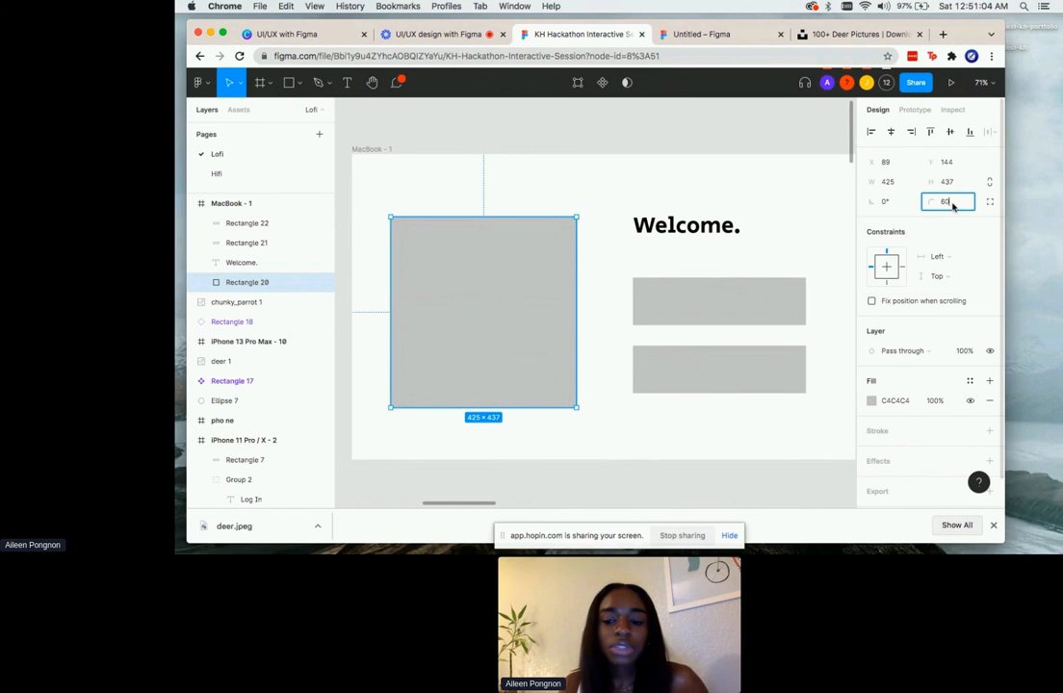
key(Return)
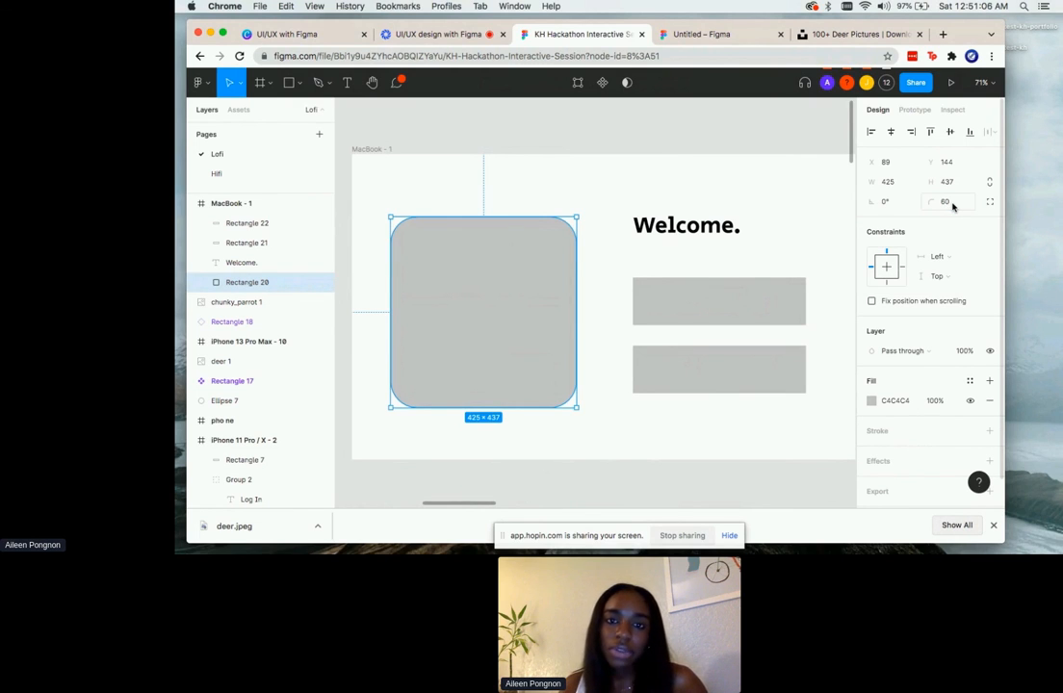
click(654, 133)
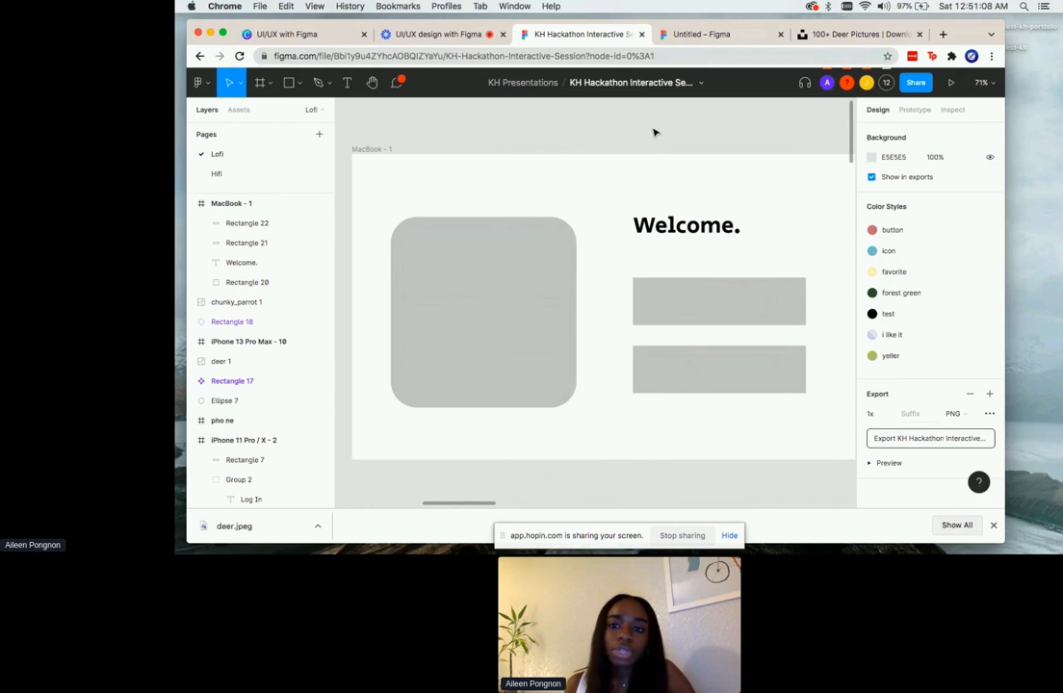
- Reduce the large rectangle's corner radius to 2
click(480, 244)
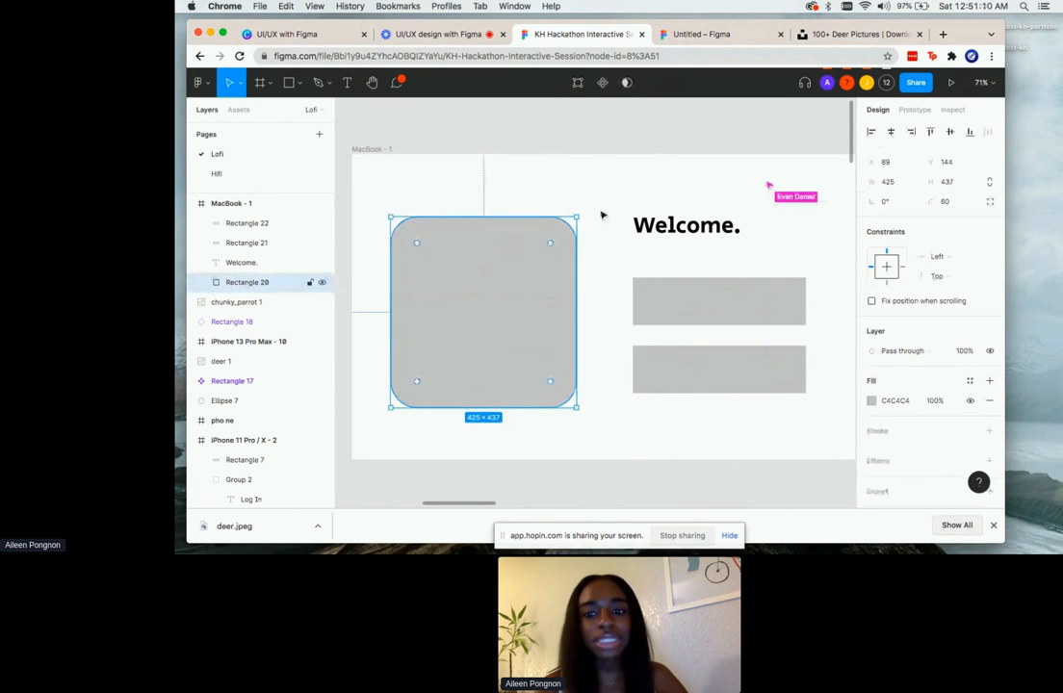
click(948, 205)
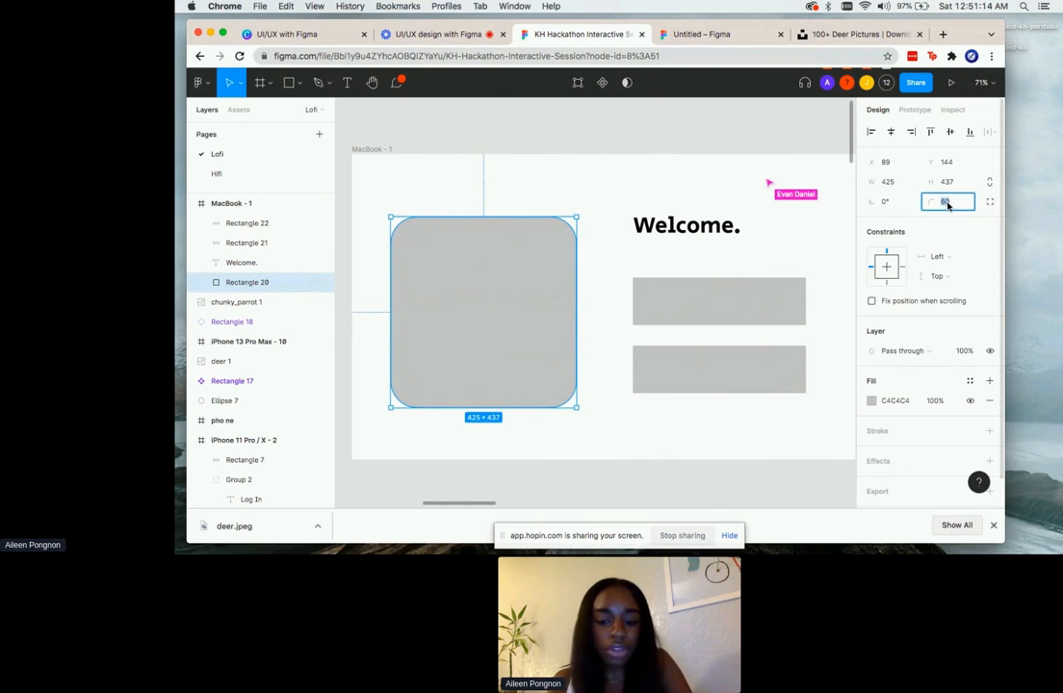
text(0)
key(Return)
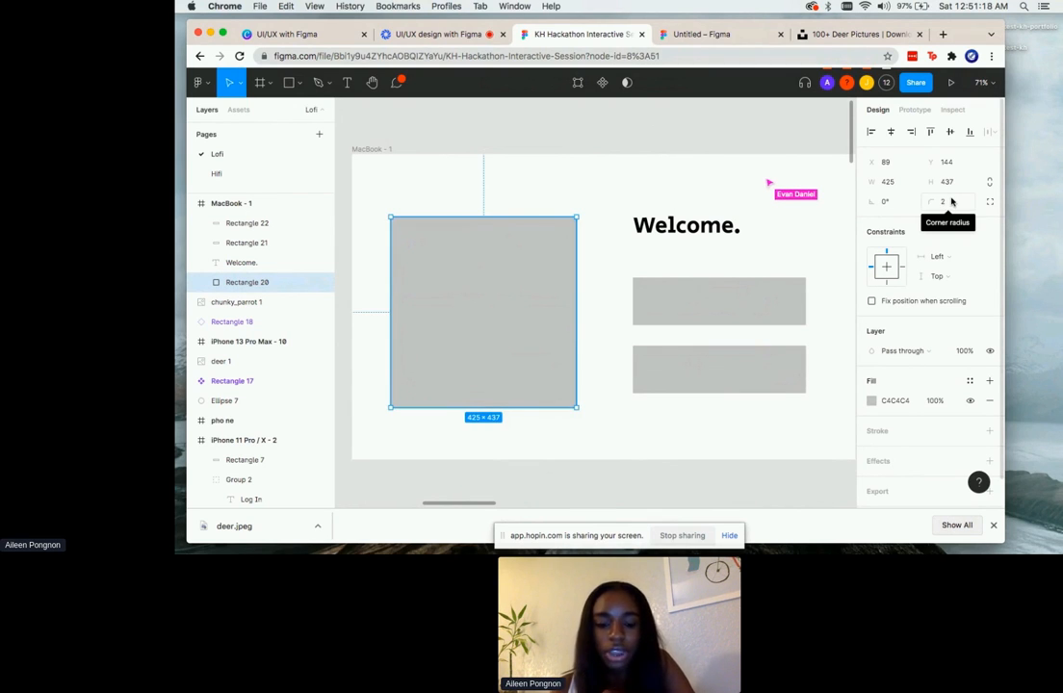
- Set the large rectangle's corner radius to 70
click(952, 202)
text(70)
key(Return)
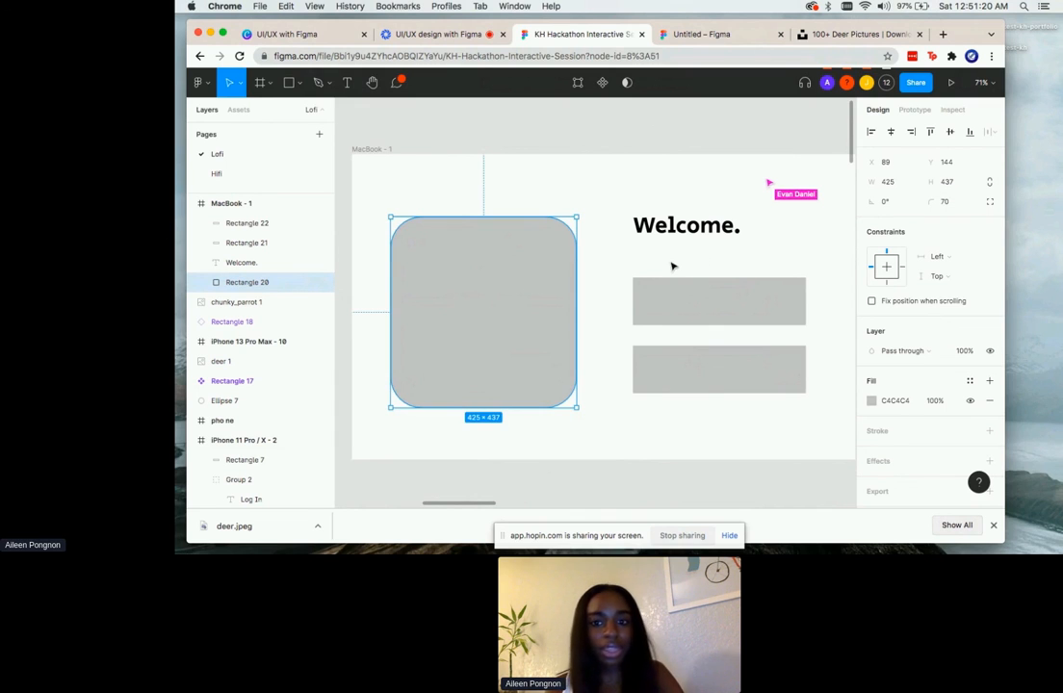
- Give both small rectangles under the Welcome heading a corner radius of 70
click(688, 296)
shift+click(765, 368)
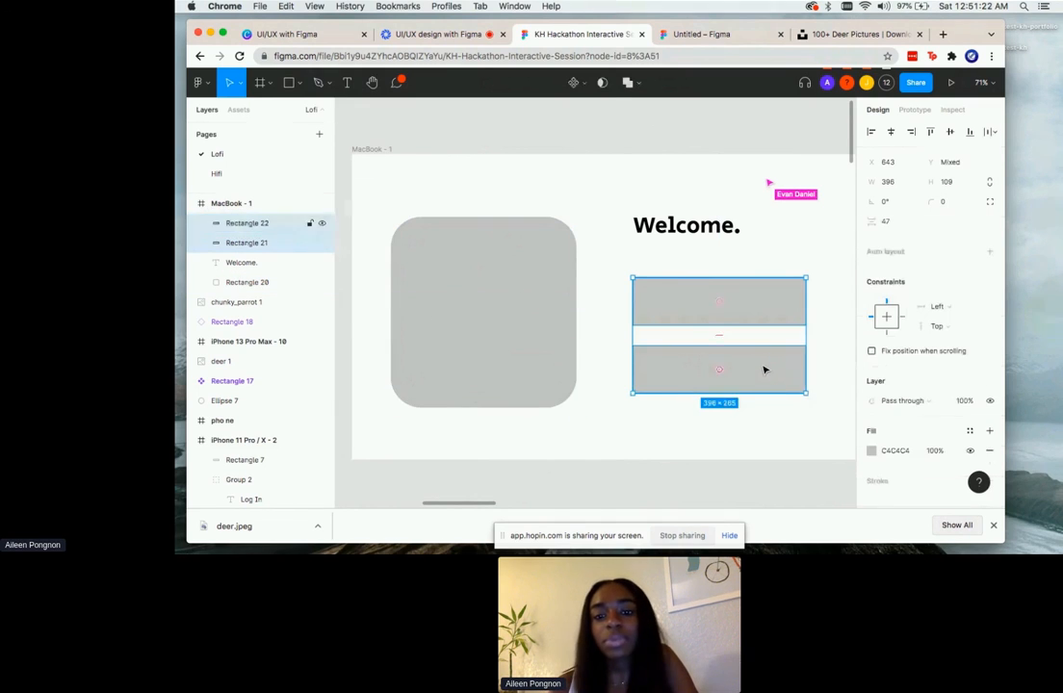
click(948, 203)
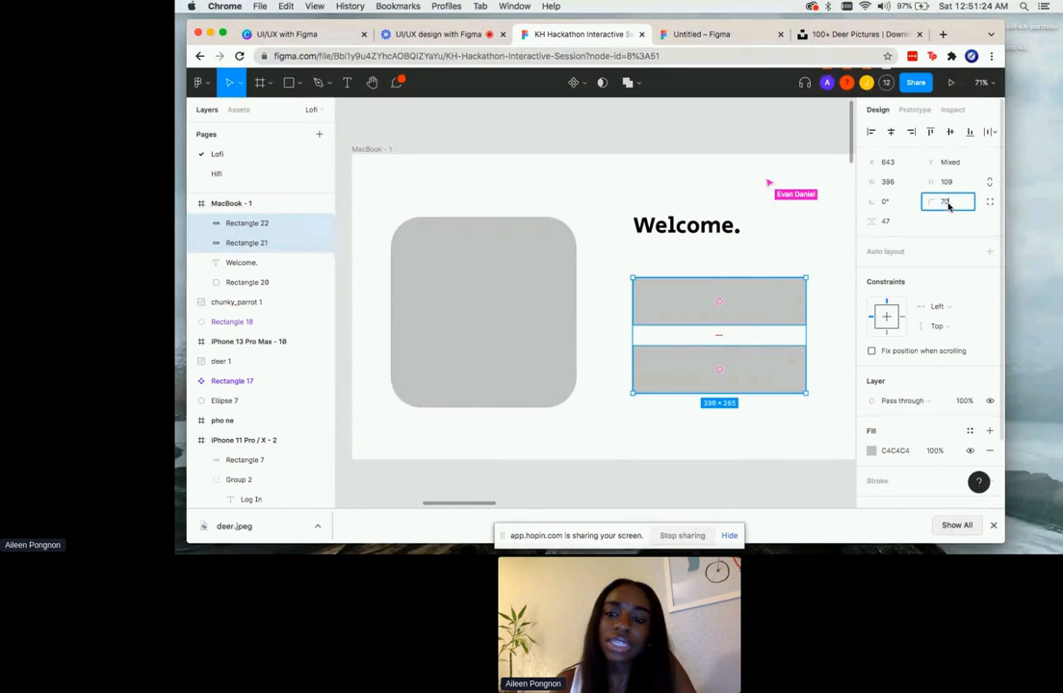
text(70)
key(Return)
click(684, 473)
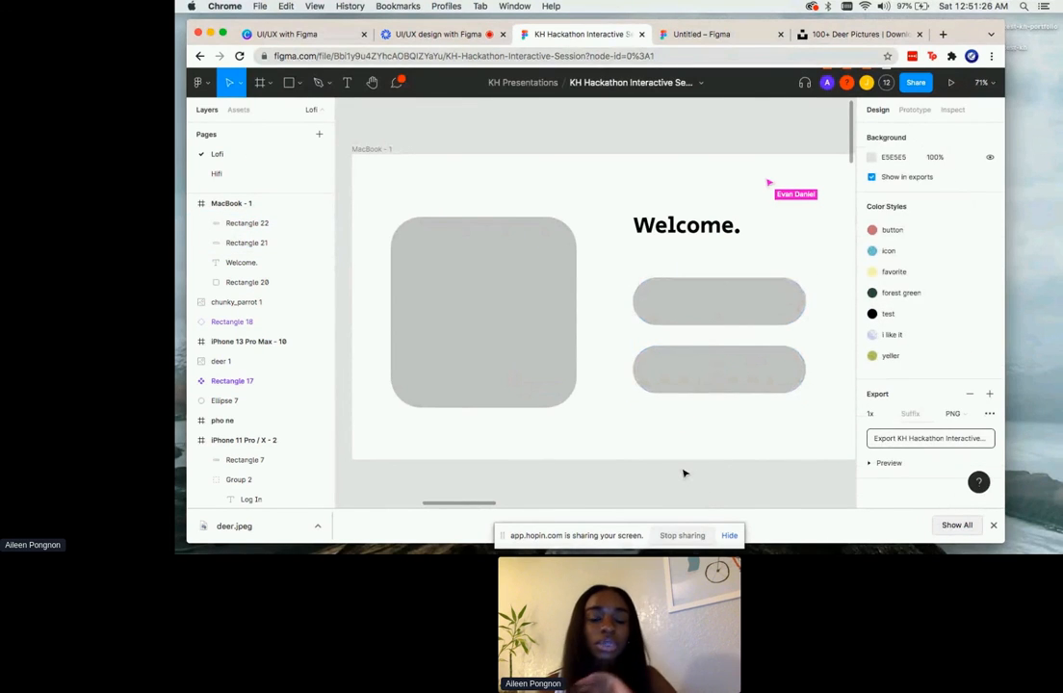
- Add a drop shadow to the large rounded rectangle and change its shadow color to the red C25555
click(498, 318)
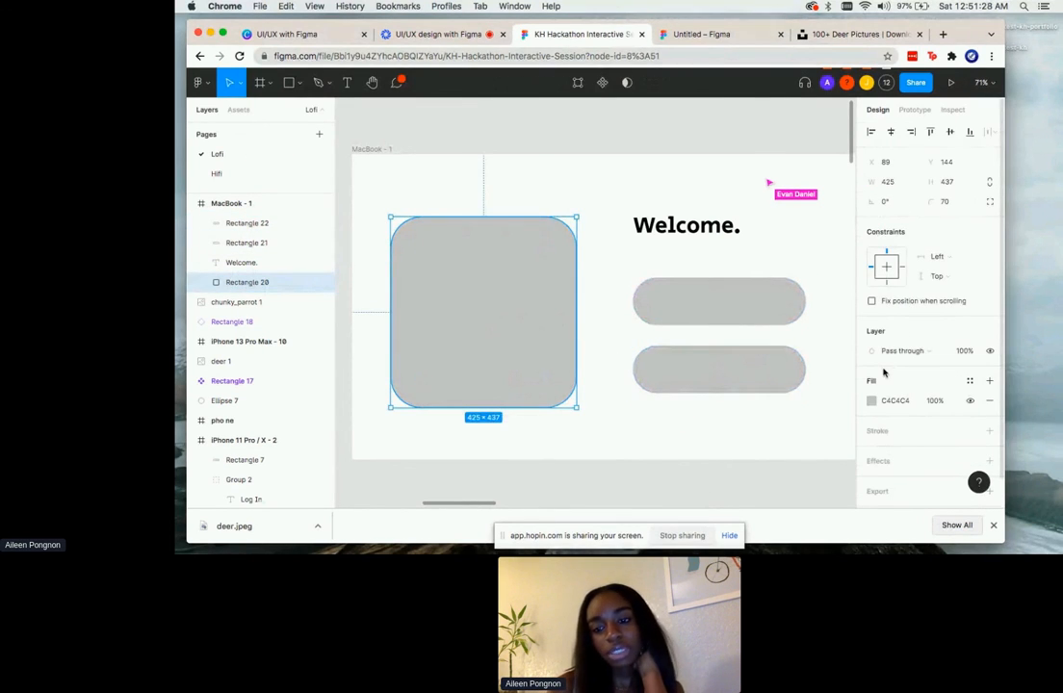
click(920, 459)
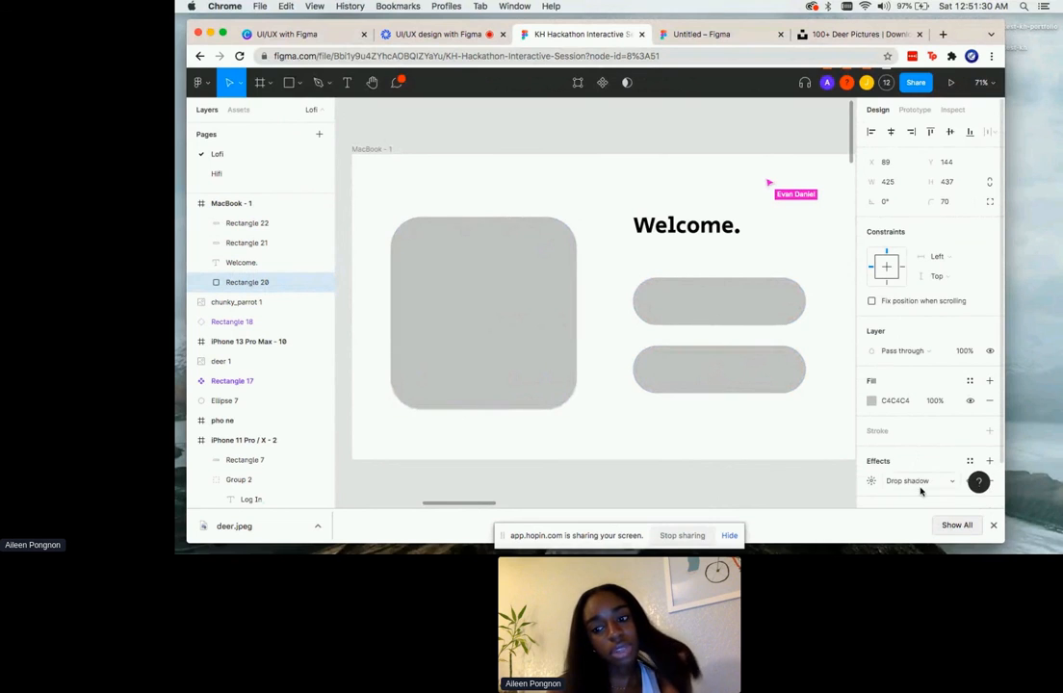
click(871, 481)
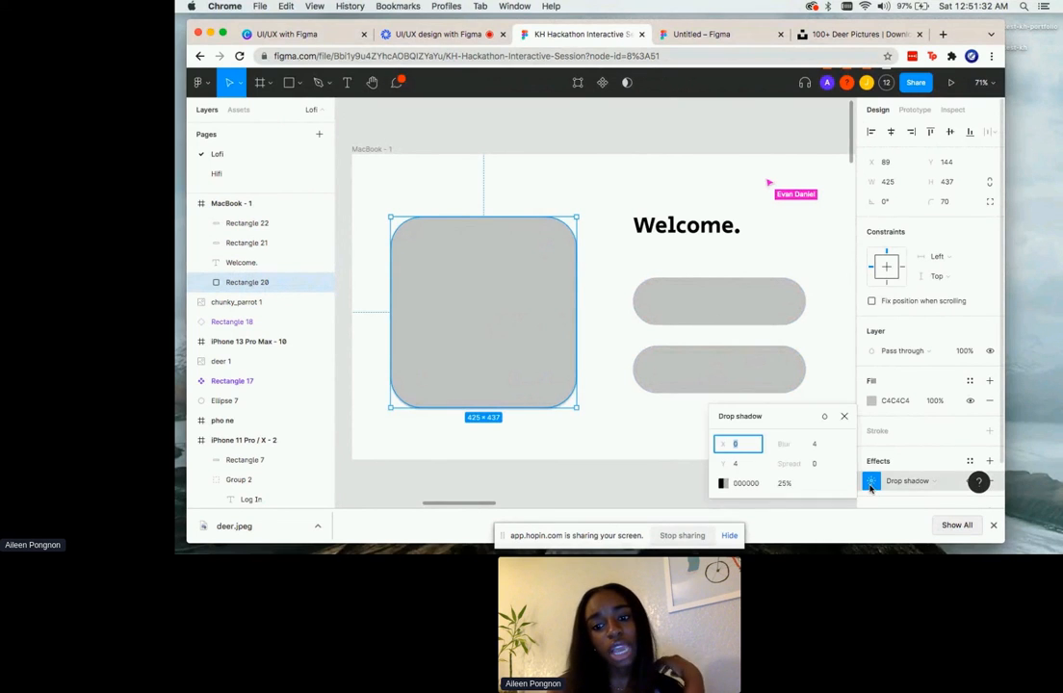
click(722, 485)
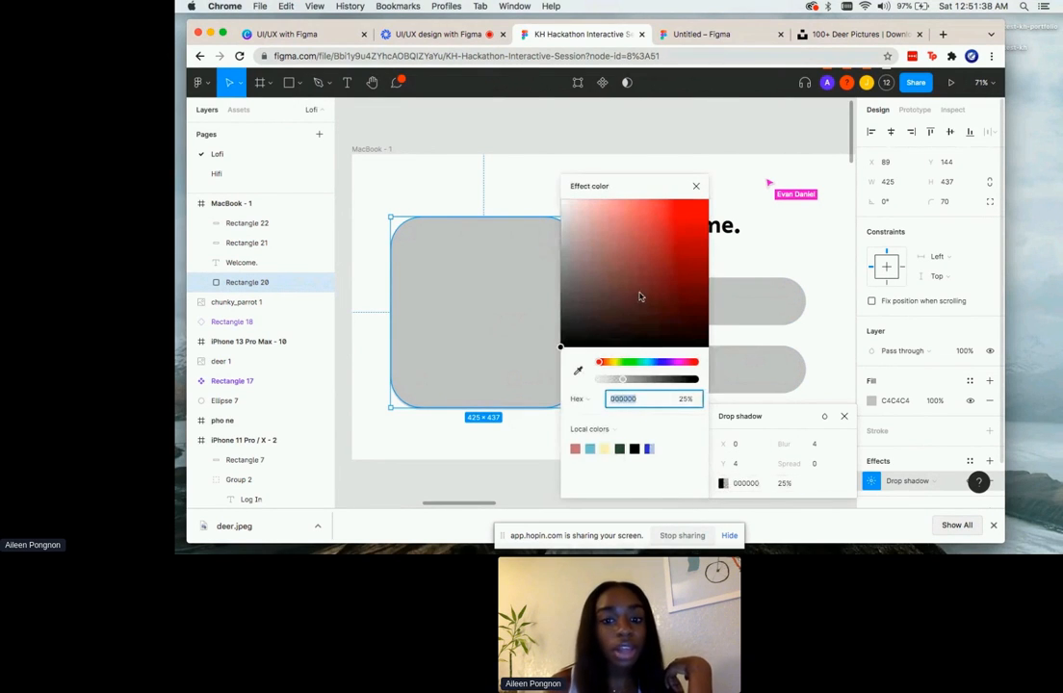
drag(639, 294, 641, 235)
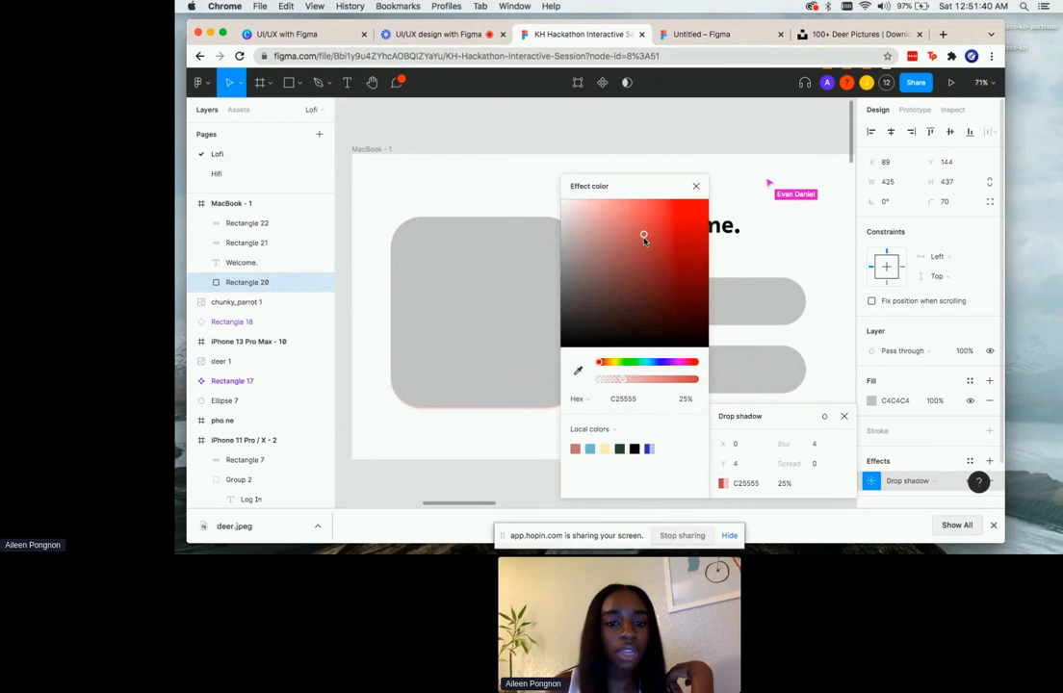
click(697, 186)
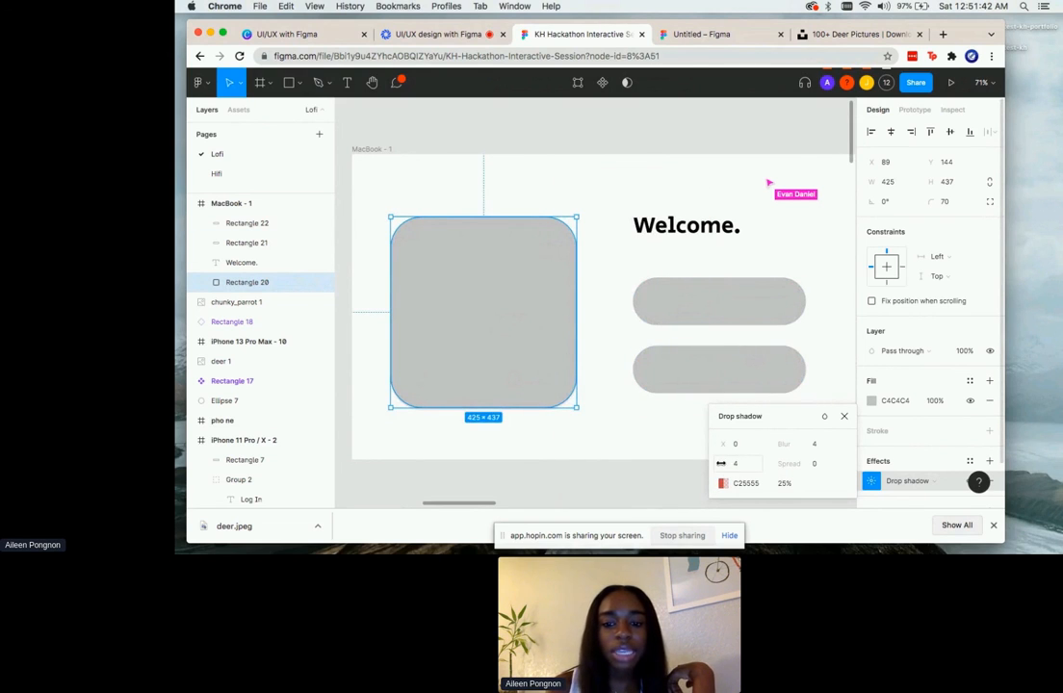
- Increase the red drop shadow's Y offset and adjust its blur so it extends further below the large rectangle
mouse_move(722, 464)
mouse_down()
mouse_move(686, 463)
mouse_move(732, 469)
mouse_up()
mouse_move(796, 450)
mouse_down()
mouse_move(840, 444)
mouse_move(778, 445)
mouse_up()
click(647, 502)
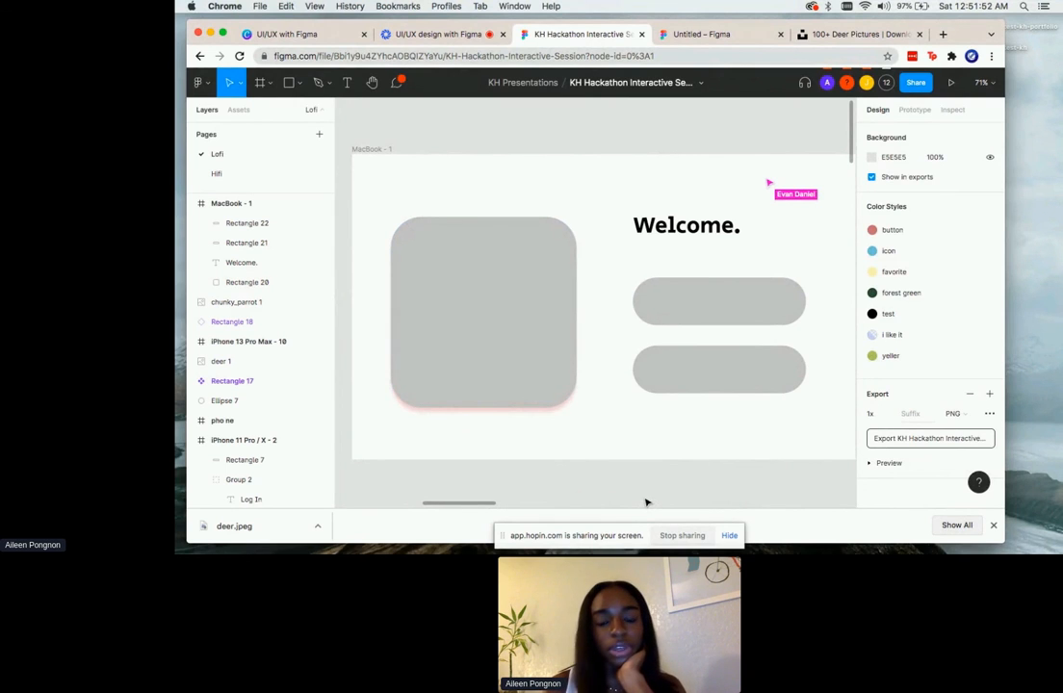
- Duplicate the whole MacBook - 1 frame with its contents as a second frame beside it
scroll(647, 502, right, 1)
scroll(647, 502, down, 4)
scroll(647, 502, down, 2)
scroll(648, 502, up, 1)
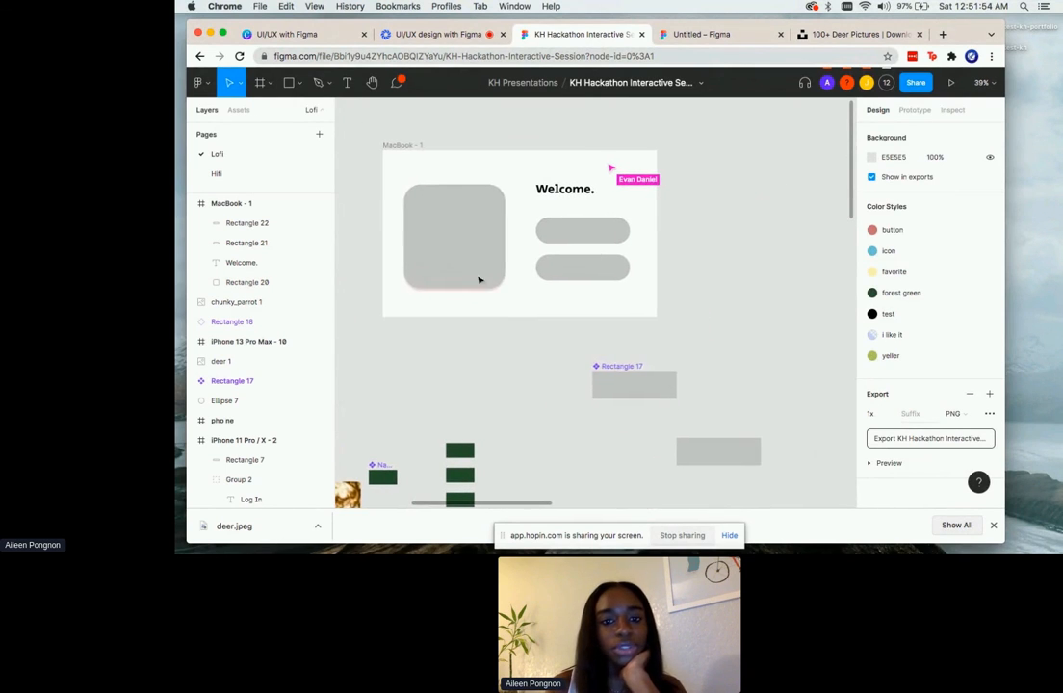
drag(356, 130, 698, 337)
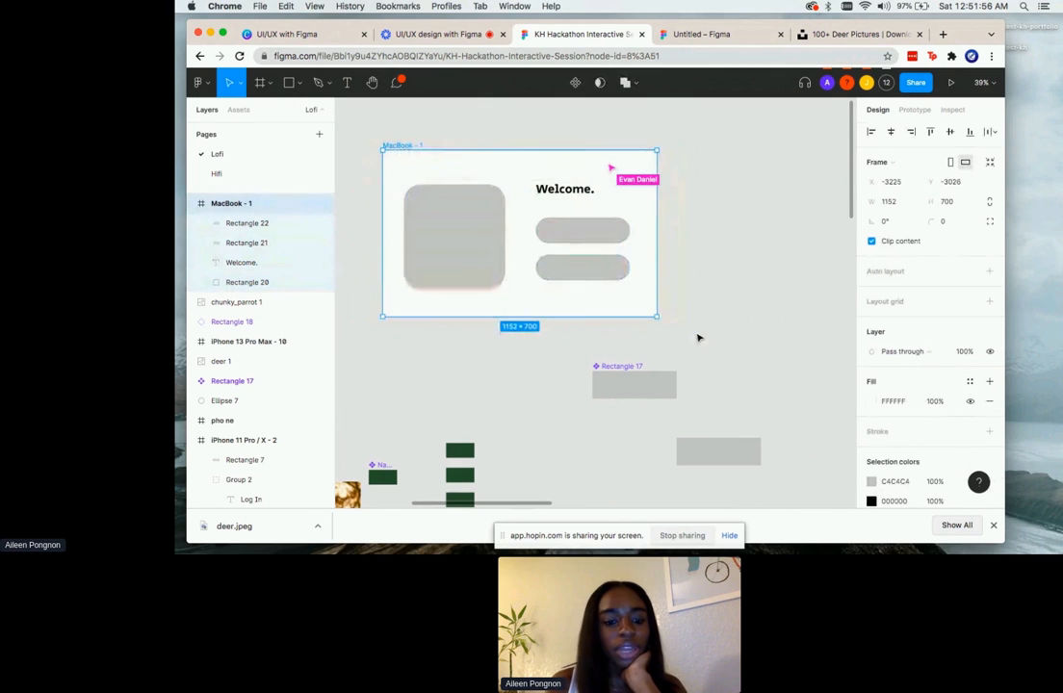
key(super+c)
key(super+v)
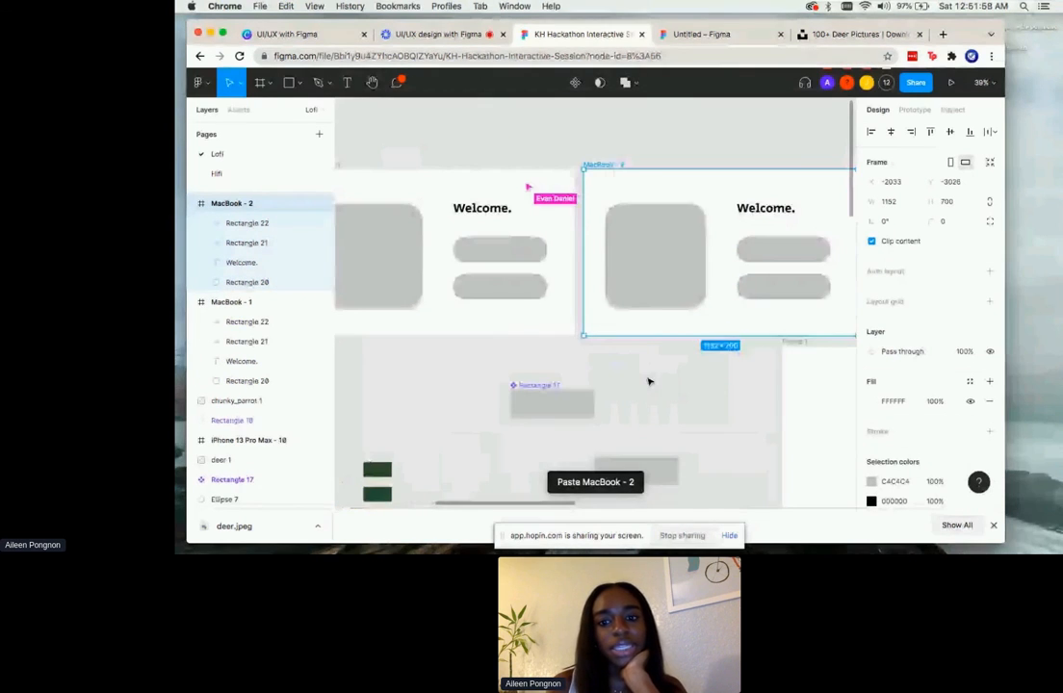
- Delete the two small rounded rectangles from the MacBook - 2 frame
scroll(650, 382, right, 2)
click(709, 251)
shift+click(738, 289)
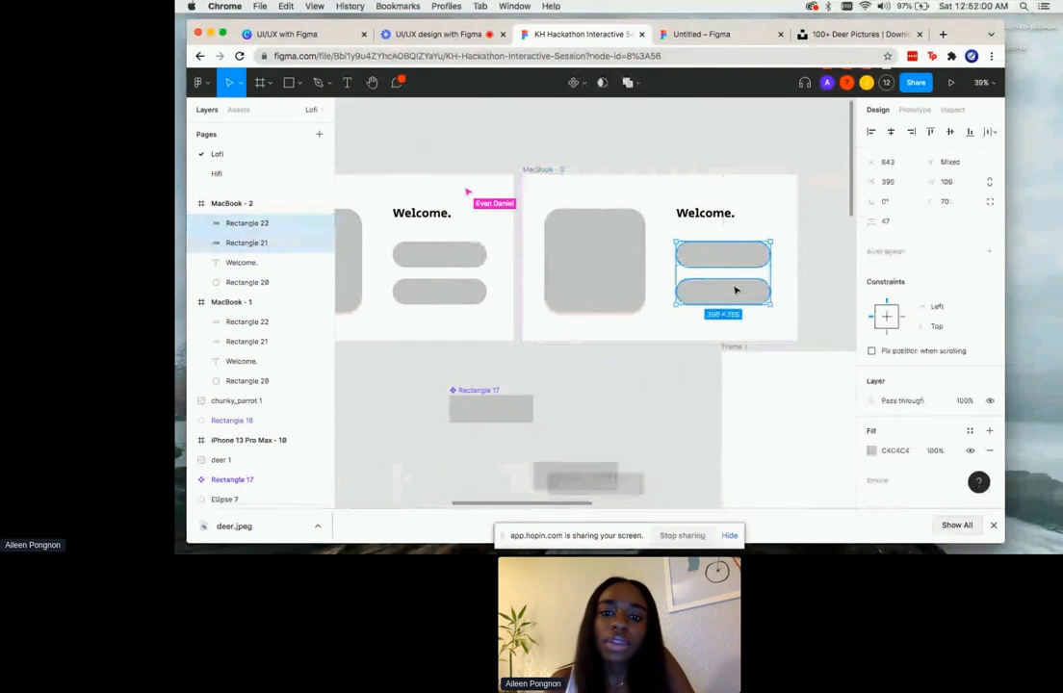
key(BackSpace)
- Change the heading text in the MacBook - 2 frame to "Hello!"
double_click(708, 213)
text(He)
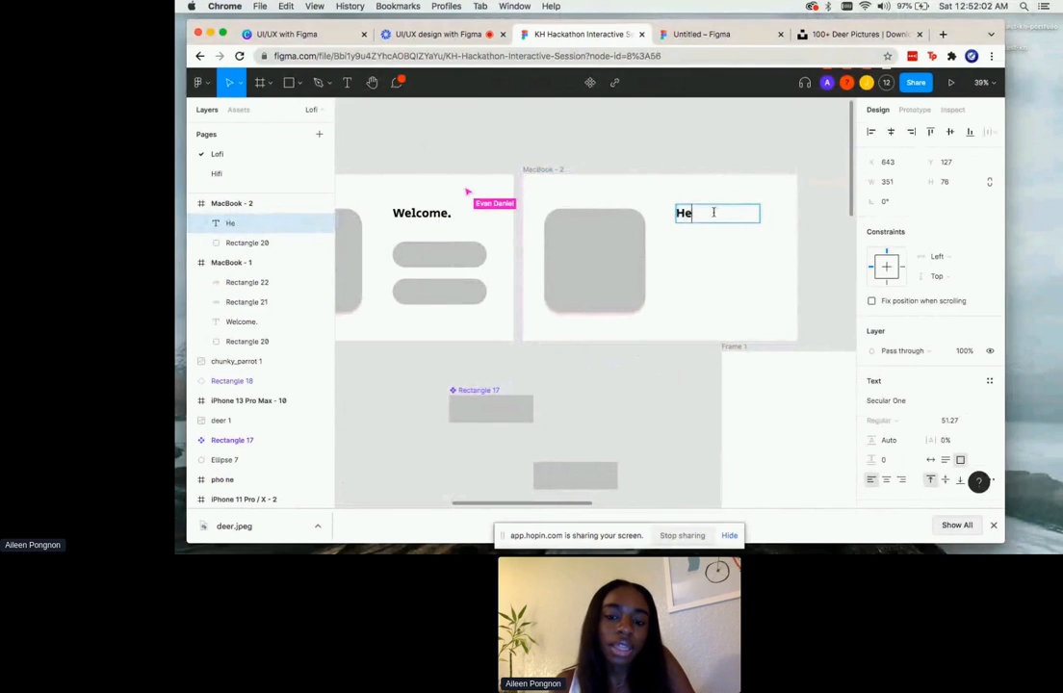
text(llo!)
key(Escape)
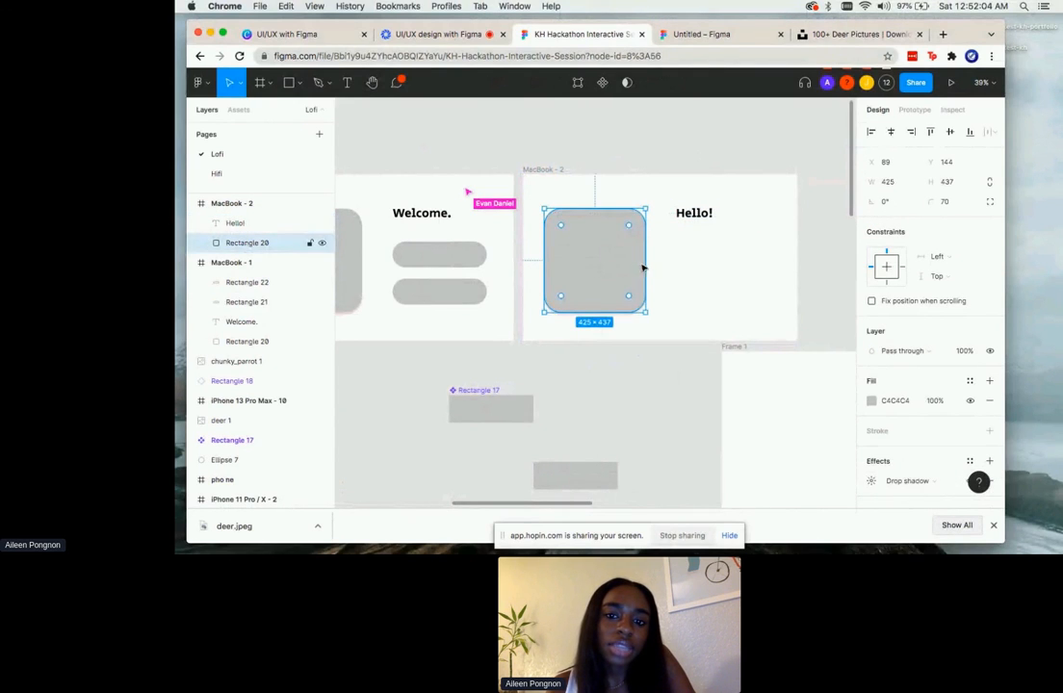
- Stretch the MacBook - 2 rectangle into a wide, shorter banner and place the Hello! heading centered above it, narrowed to 193 × 76 at X 480, Y 124
drag(645, 208, 768, 240)
click(698, 213)
mouse_move(698, 213)
mouse_down()
mouse_move(645, 214)
mouse_move(697, 213)
mouse_move(682, 213)
mouse_up()
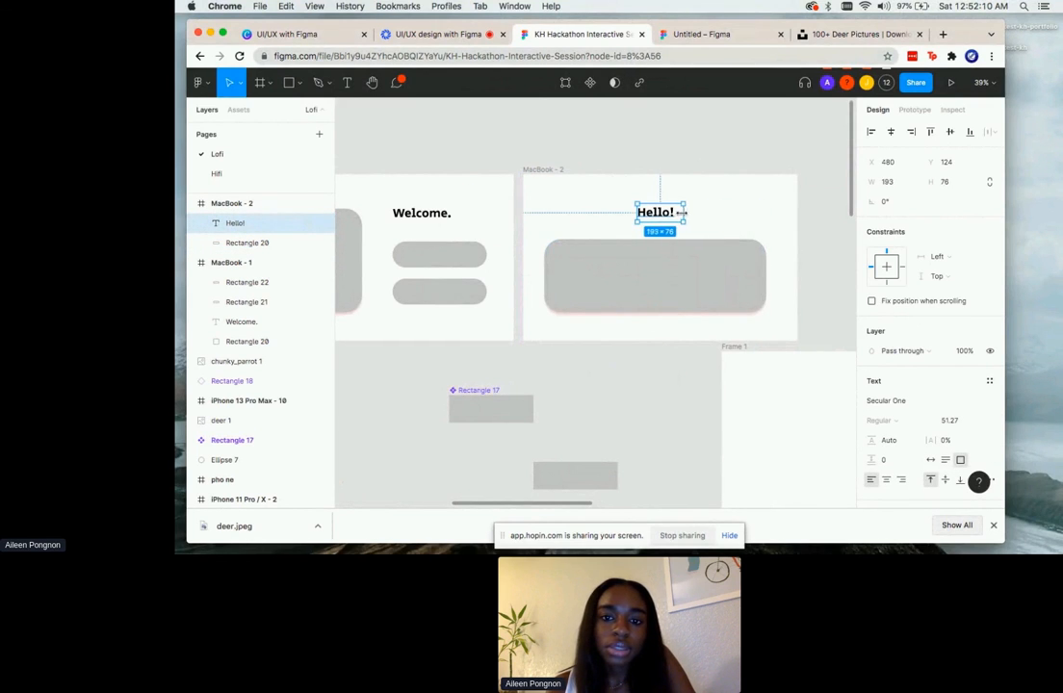
scroll(665, 209, left, 3)
click(583, 161)
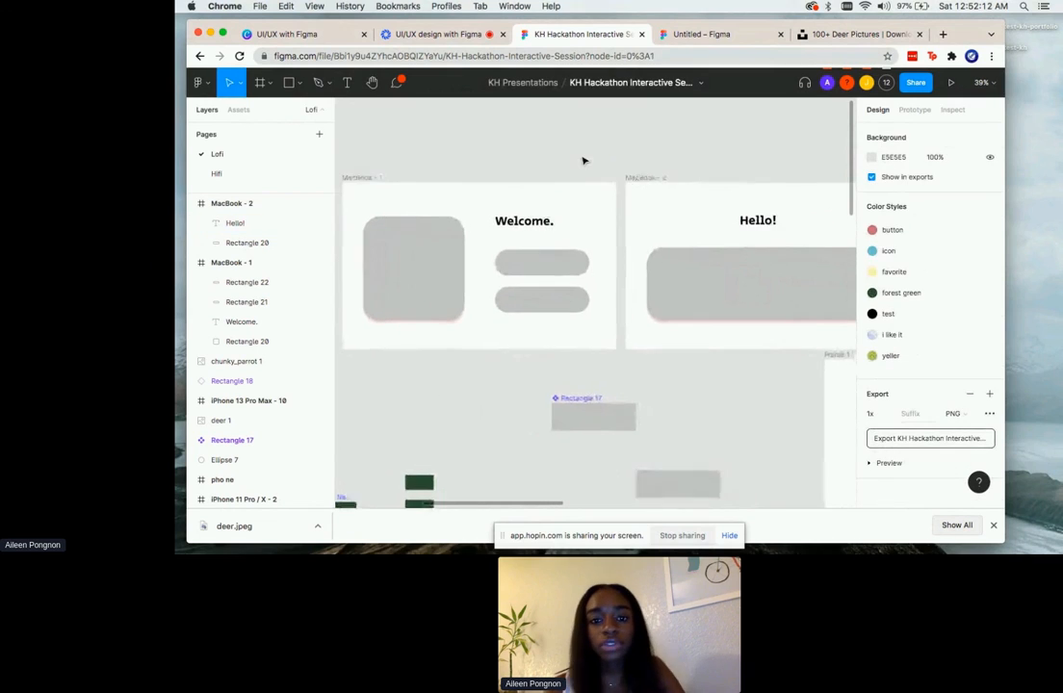
scroll(583, 161, up, 3)
scroll(583, 161, left, 2)
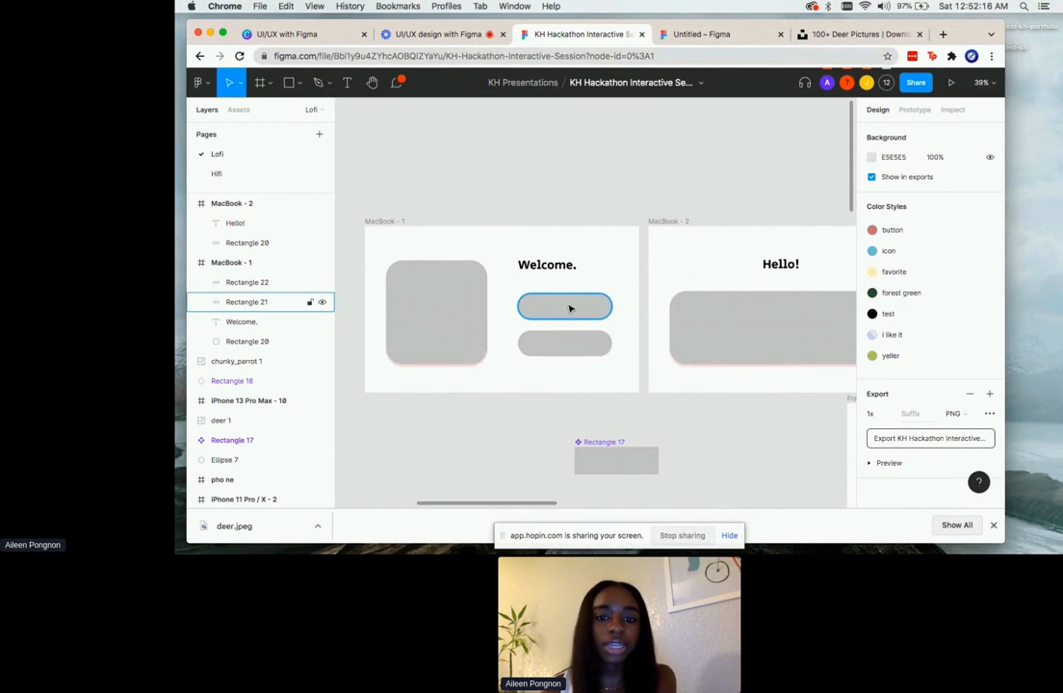
scroll(570, 309, right, 2)
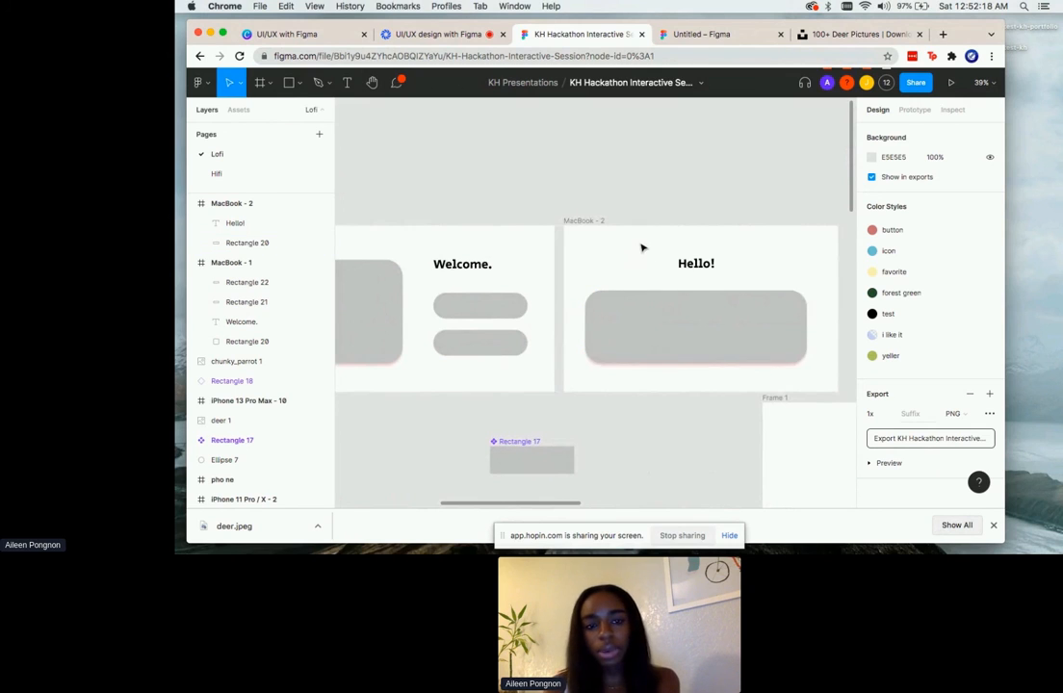
scroll(642, 249, left, 2)
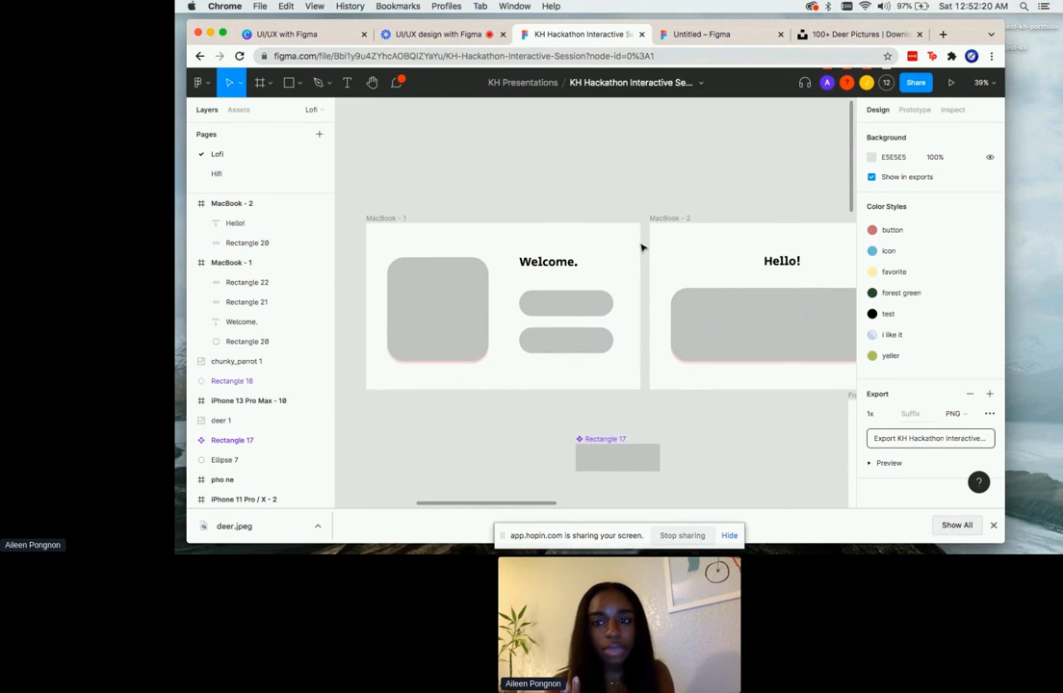
- Switch to prototyping, dismiss the hidden-interactions notice, and connect the upper small rounded rectangle in MacBook - 1 to the MacBook - 2 frame
click(917, 111)
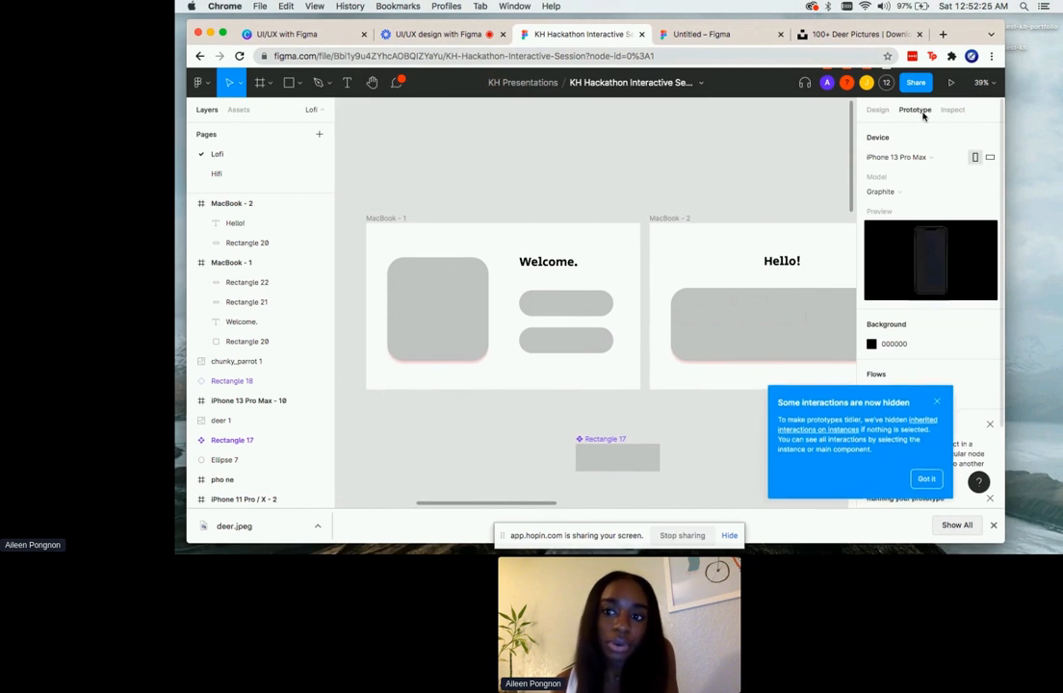
click(937, 399)
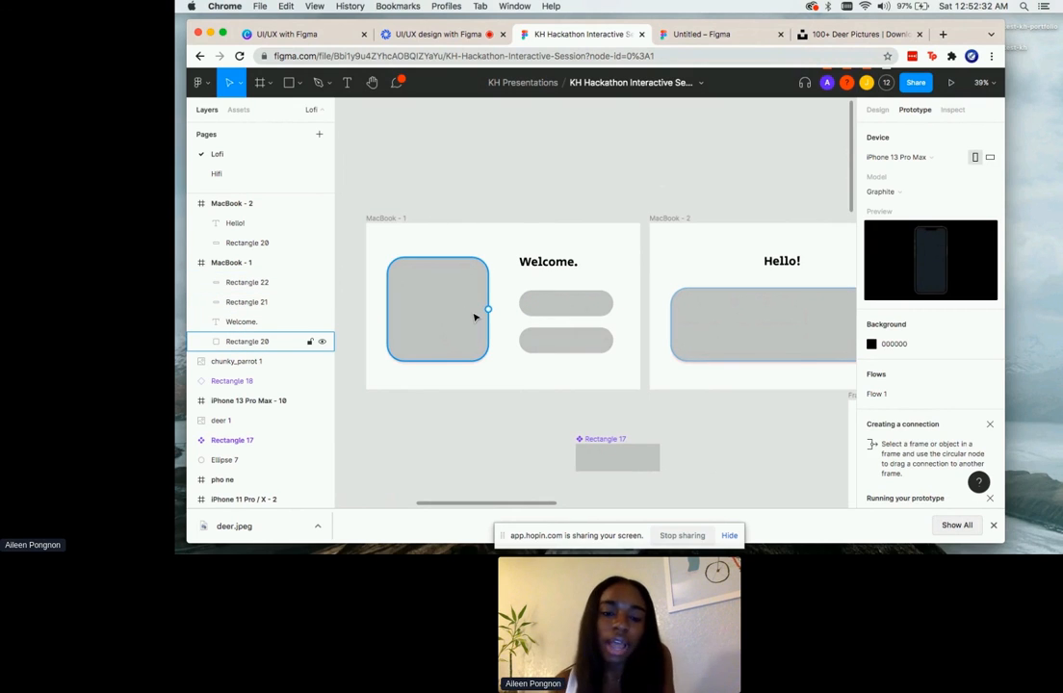
scroll(475, 317, up, 2)
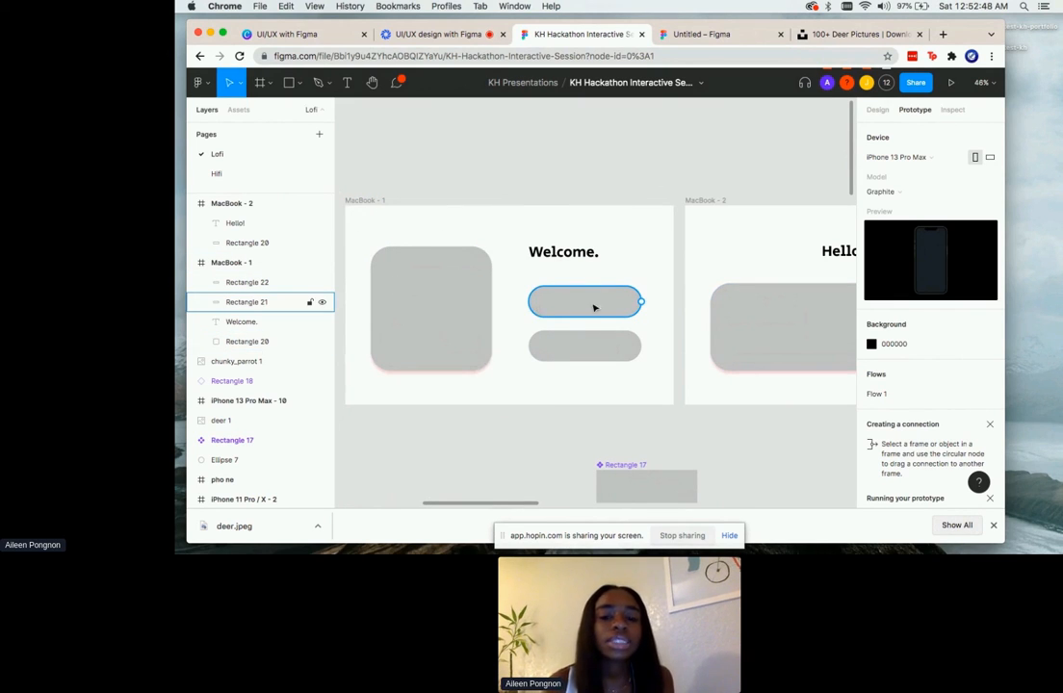
scroll(622, 307, right, 5)
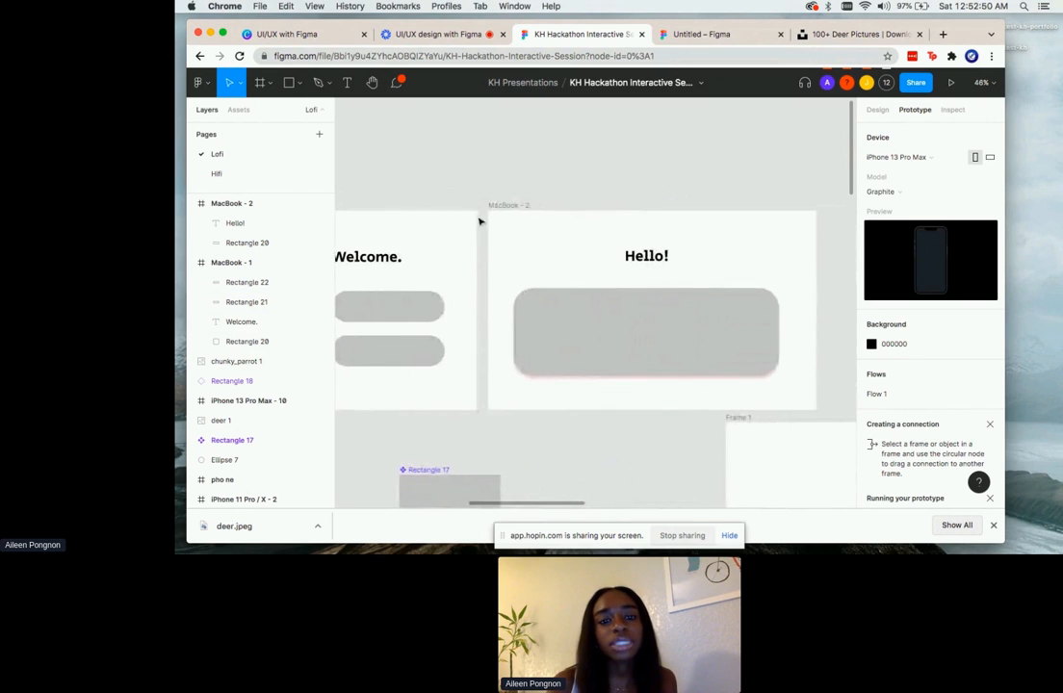
scroll(516, 264, left, 5)
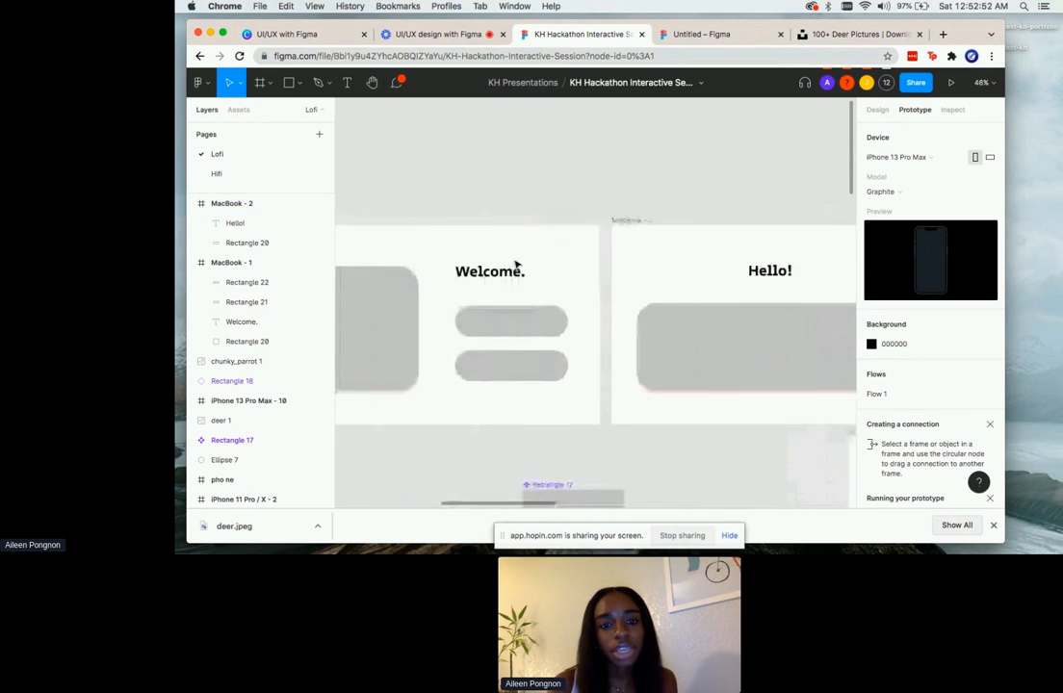
scroll(517, 264, left, 1)
drag(584, 316, 640, 292)
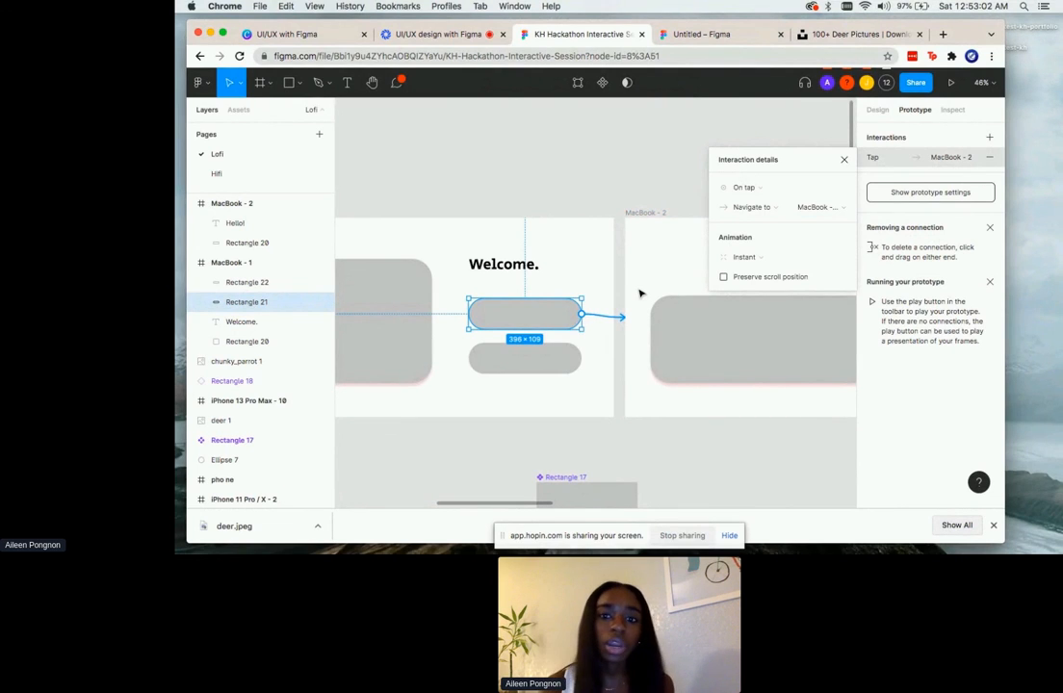
- Set the upper rectangle's interaction to trigger While hovering, keeping Navigate to with MacBook - 2 as its destination
click(778, 190)
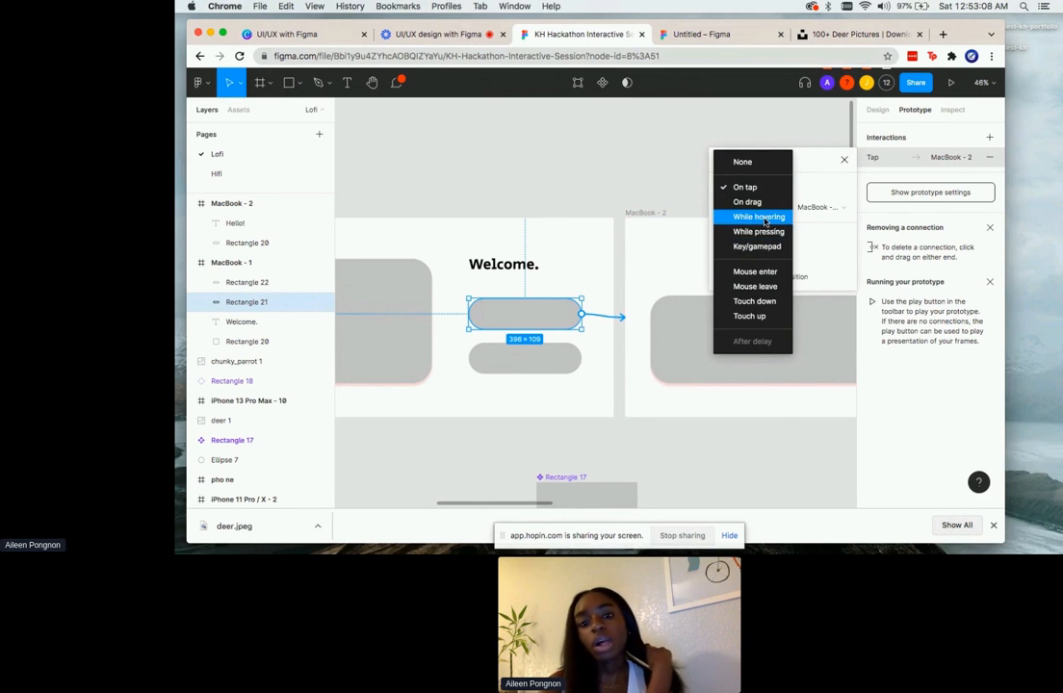
click(759, 217)
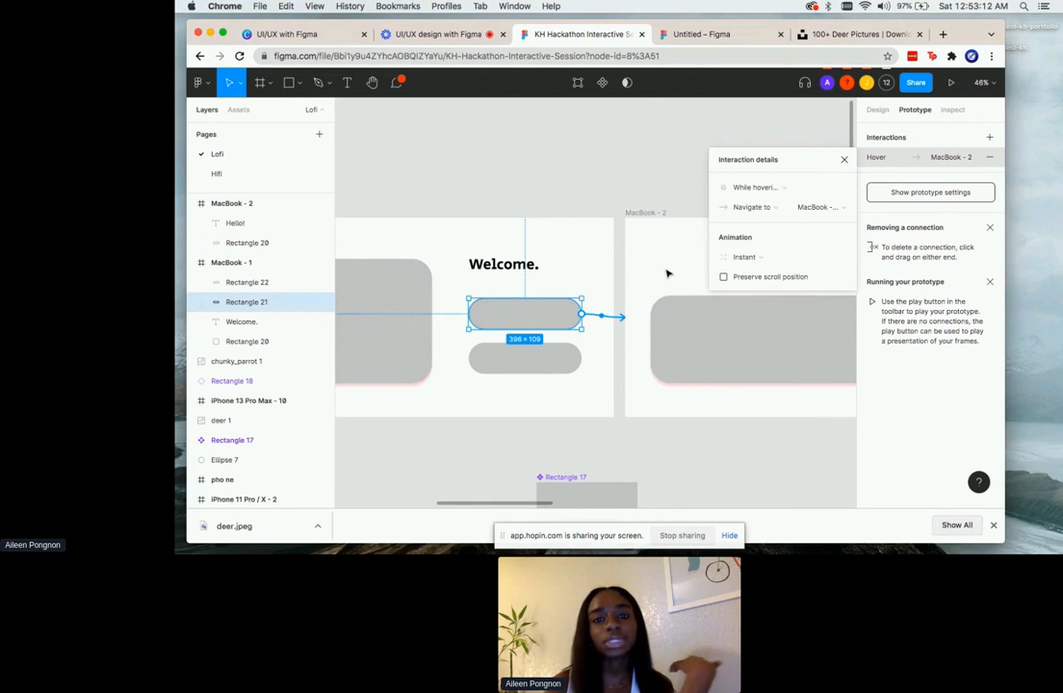
scroll(665, 268, right, 3)
click(782, 208)
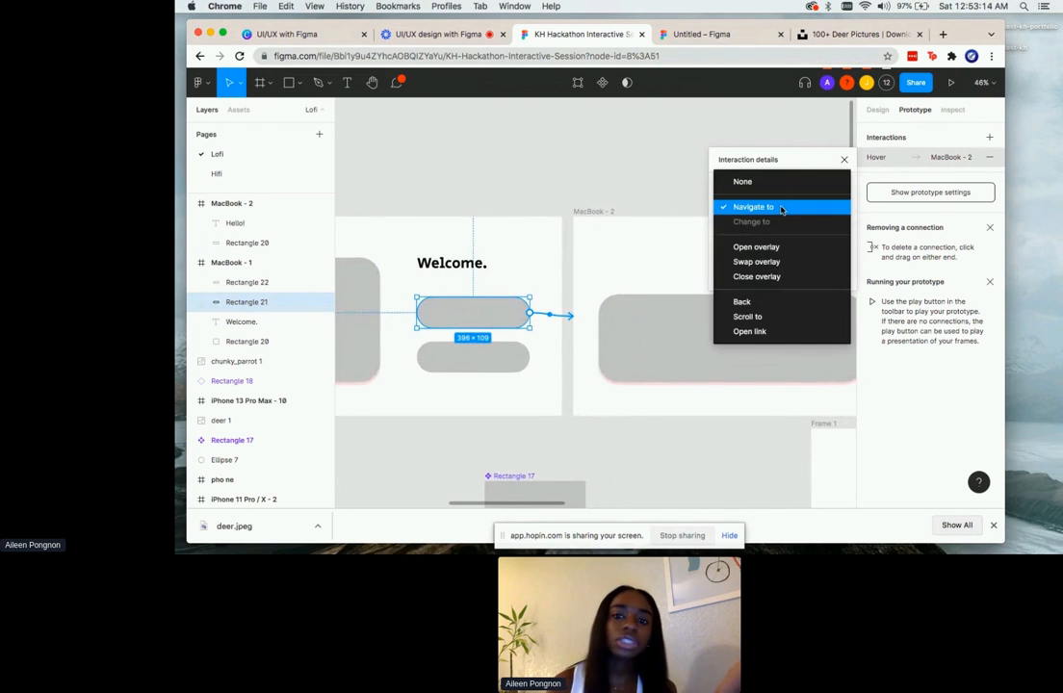
click(799, 150)
click(839, 208)
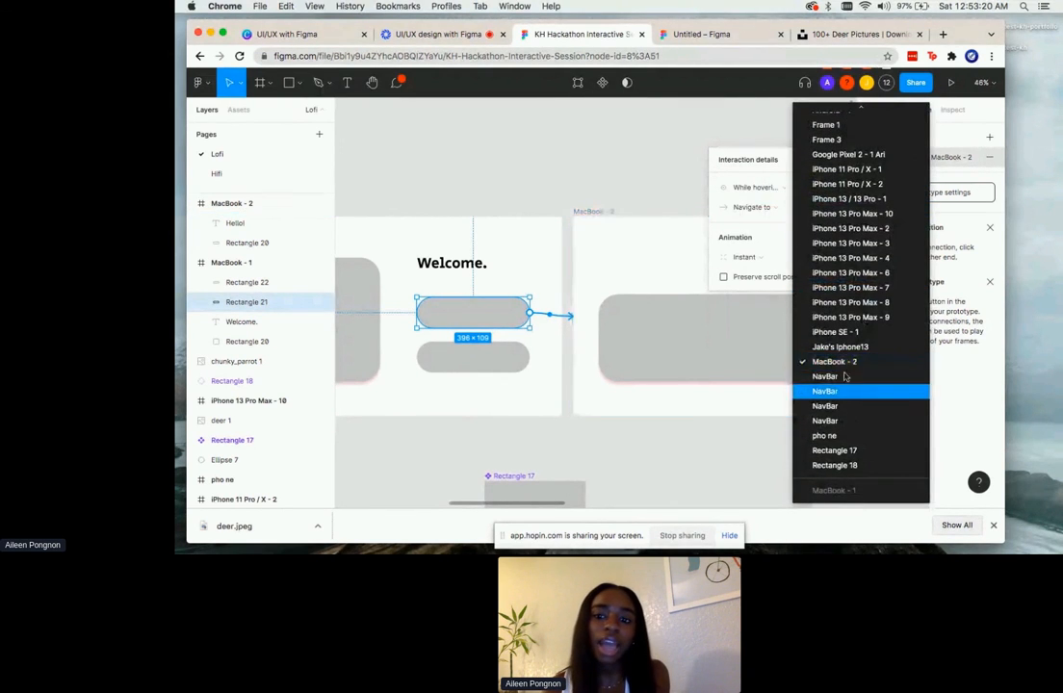
click(843, 367)
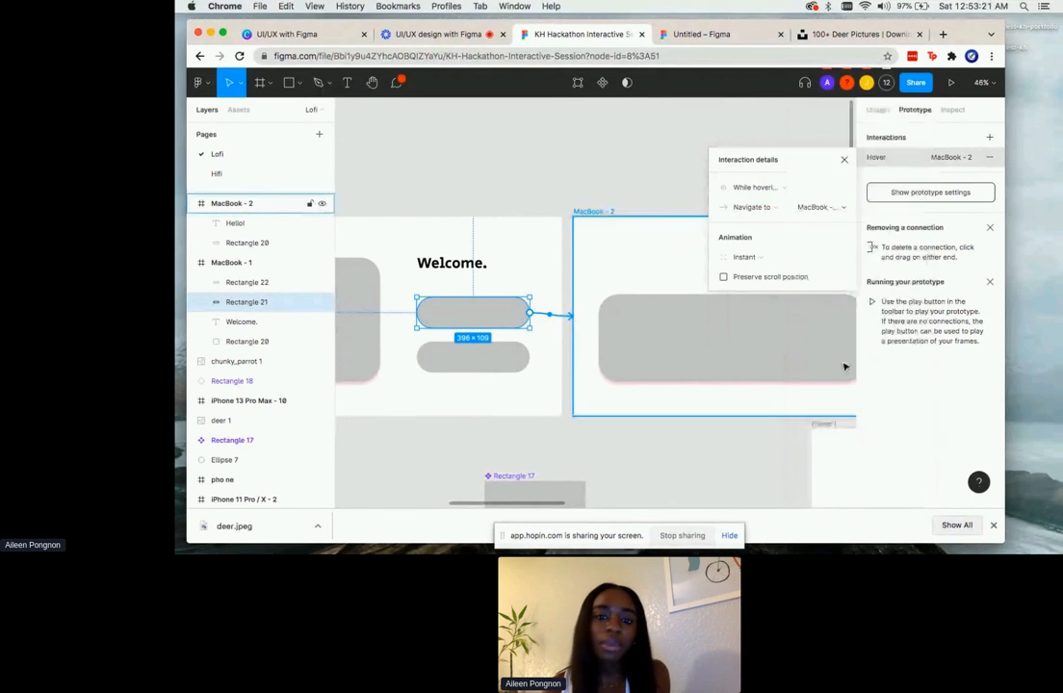
click(844, 160)
- Select the MacBook - 1 frame and present the prototype flow that starts from it
scroll(640, 214, left, 5)
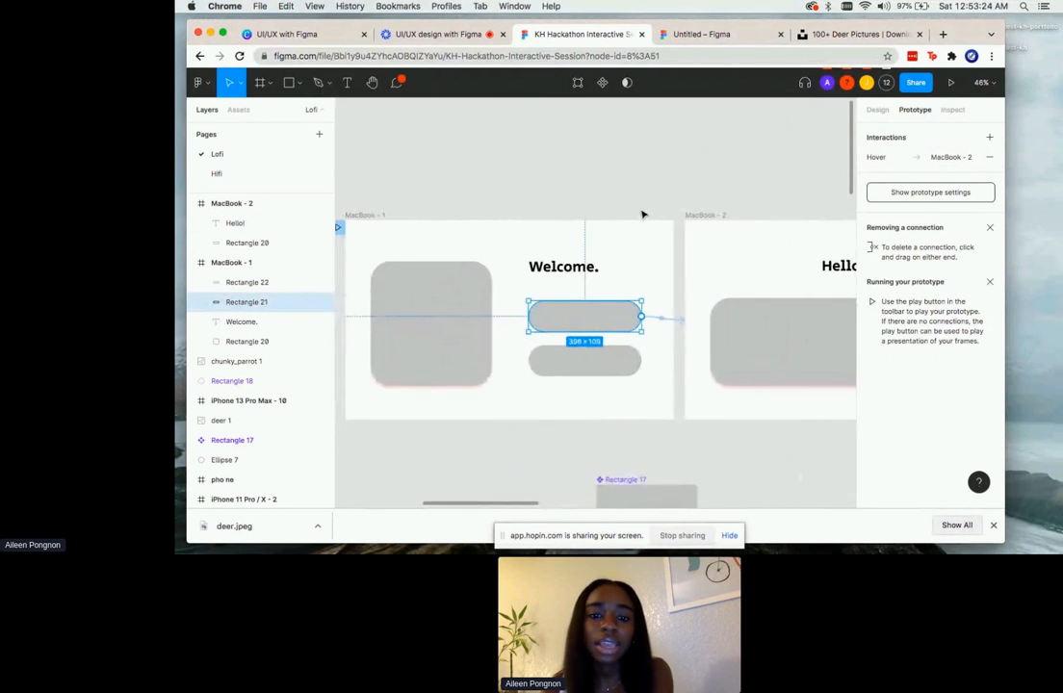
scroll(696, 224, left, 3)
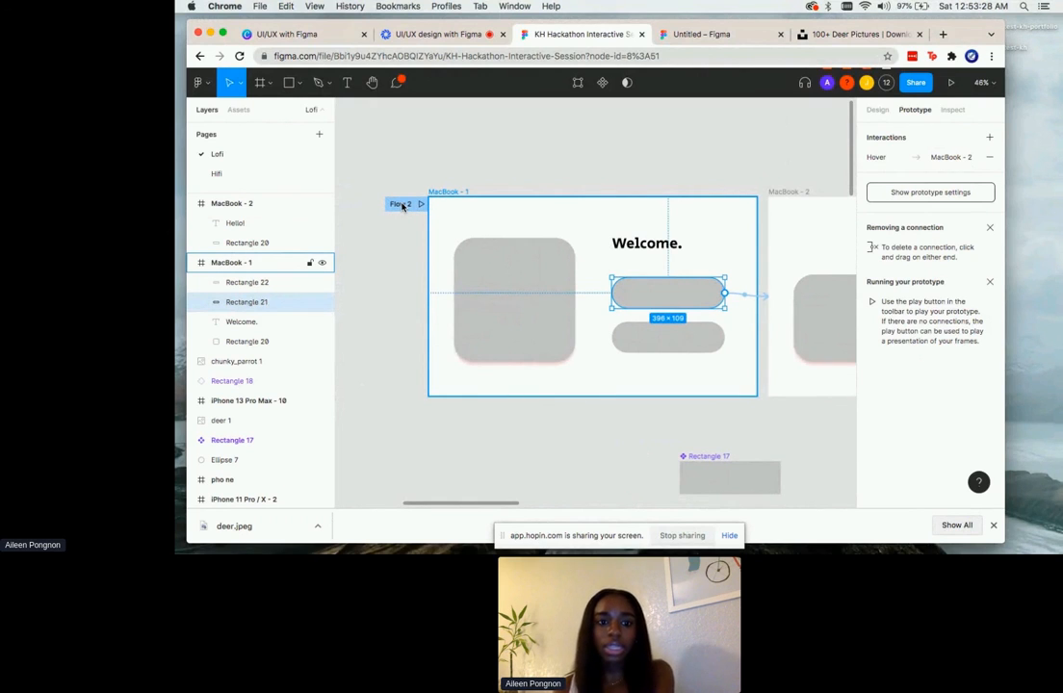
scroll(402, 206, right, 2)
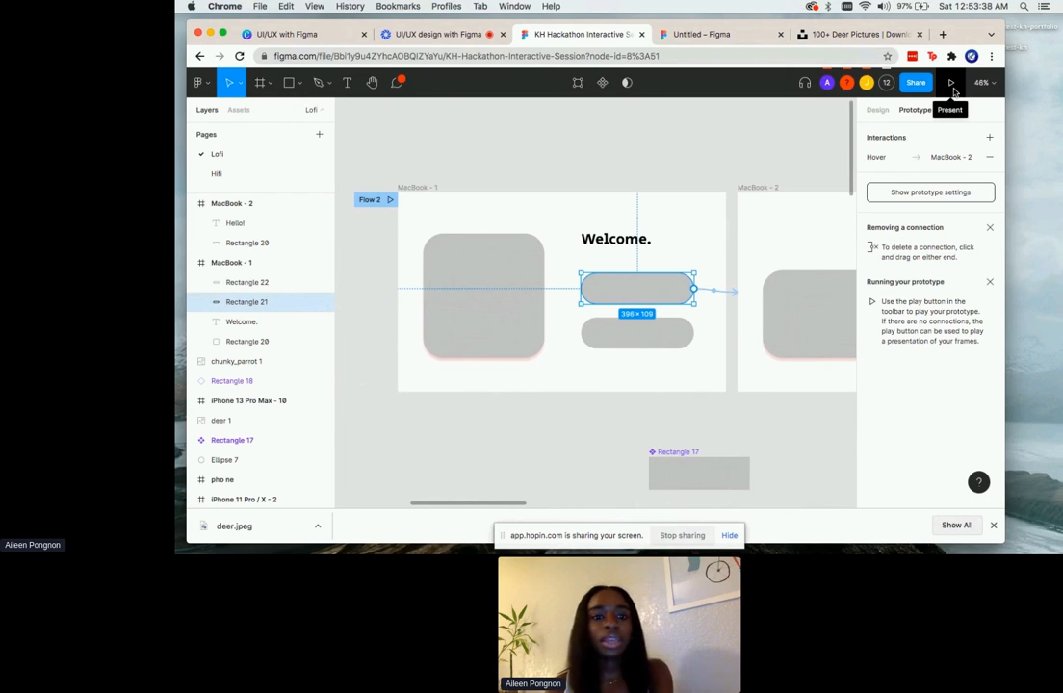
click(429, 190)
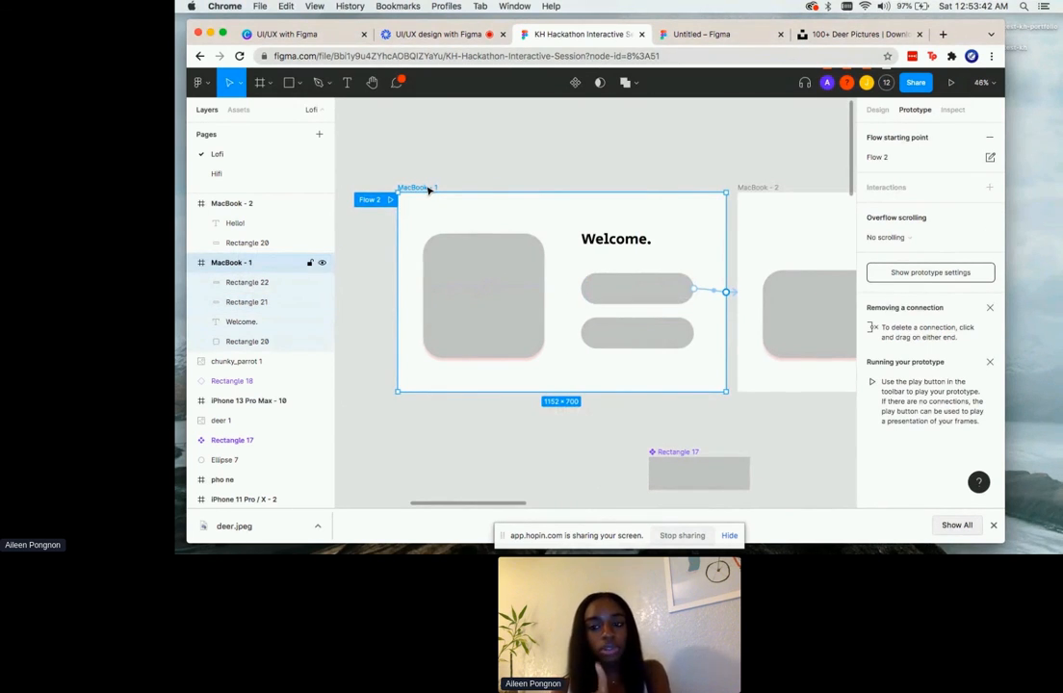
click(950, 83)
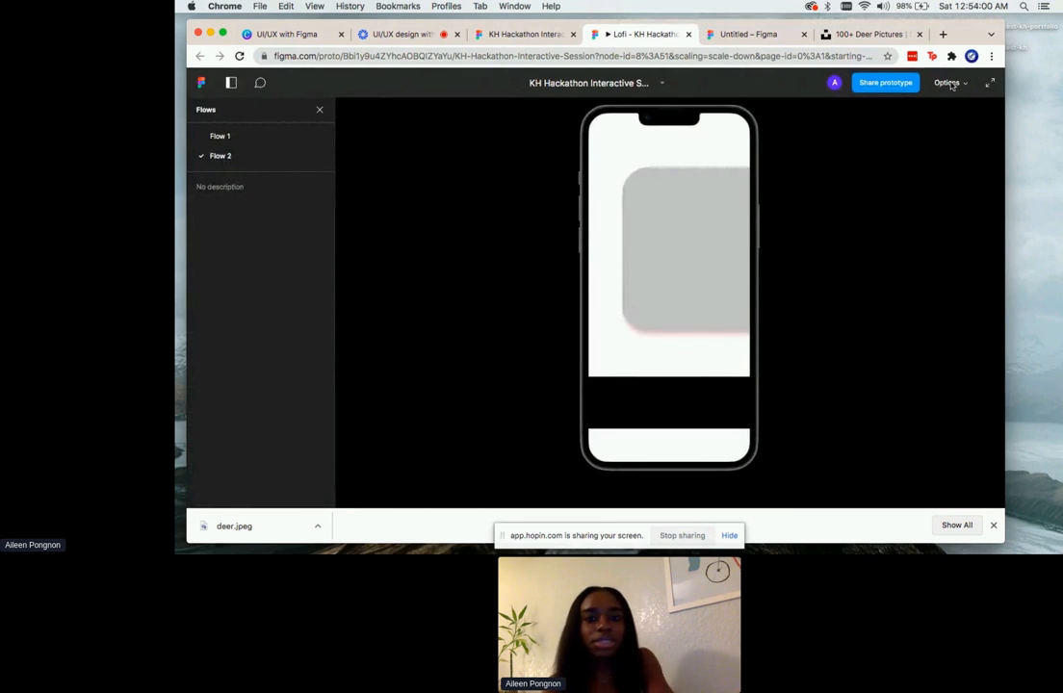
- Return to the design file and set the prototype device to None in the prototype settings
click(510, 34)
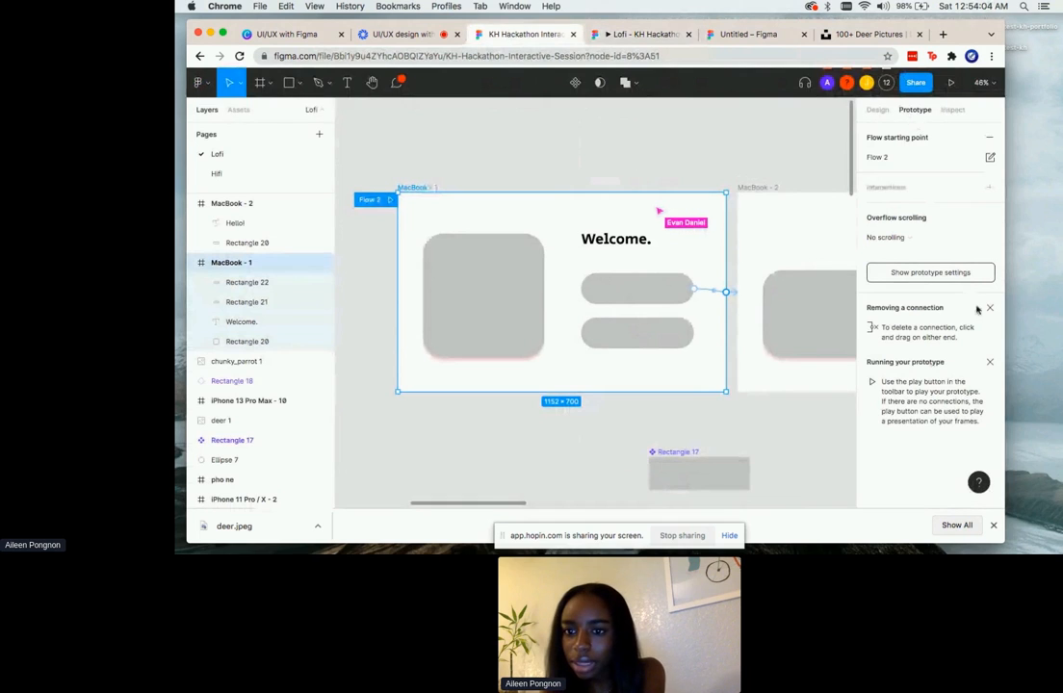
click(971, 274)
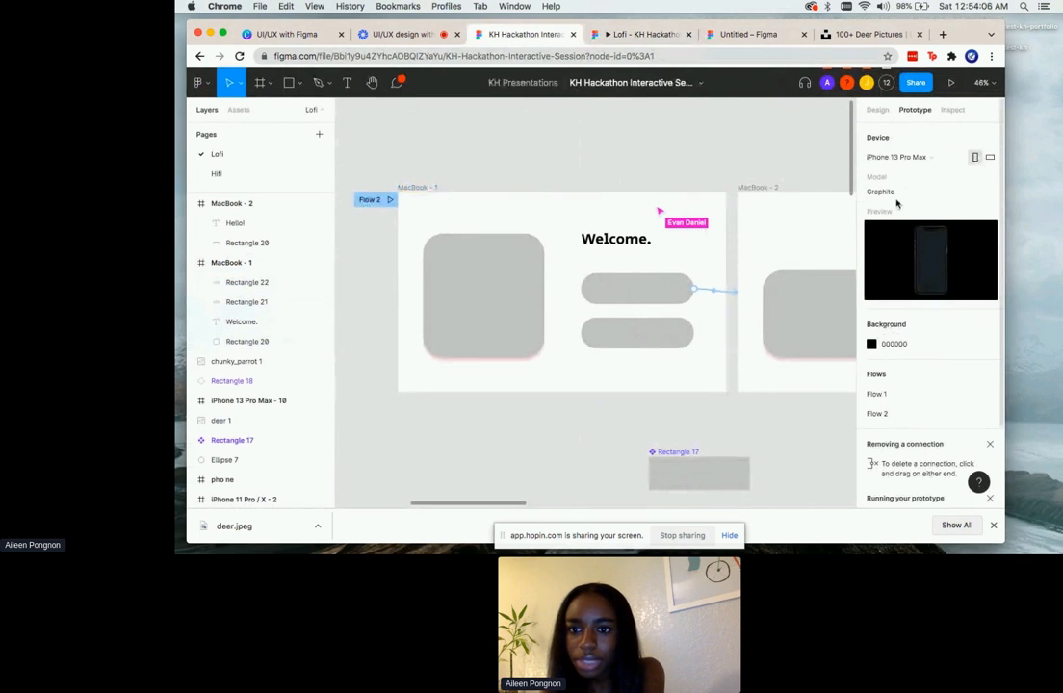
click(937, 157)
click(940, 134)
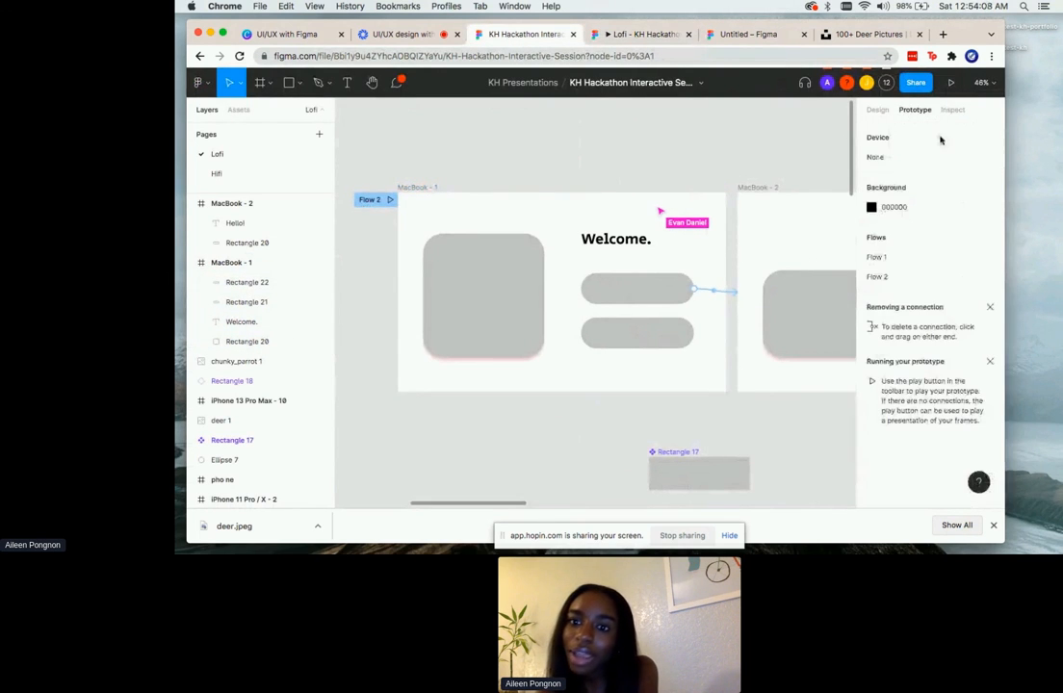
- Test the hover interaction on the Welcome screen's upper rounded rectangle in the prototype presentation
click(634, 33)
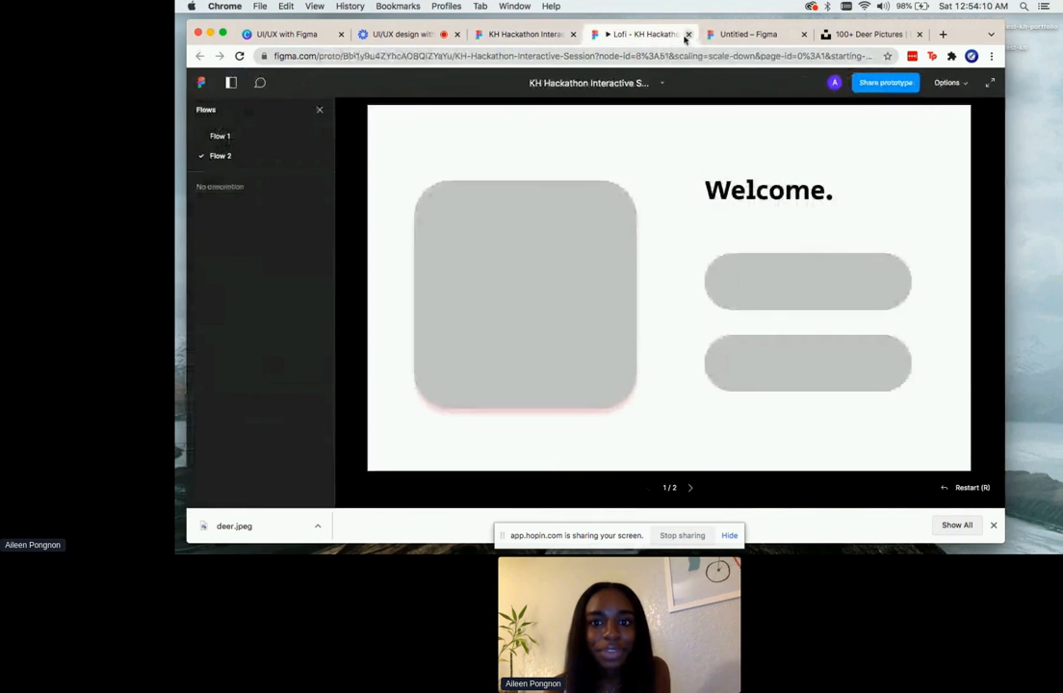
click(769, 281)
click(768, 279)
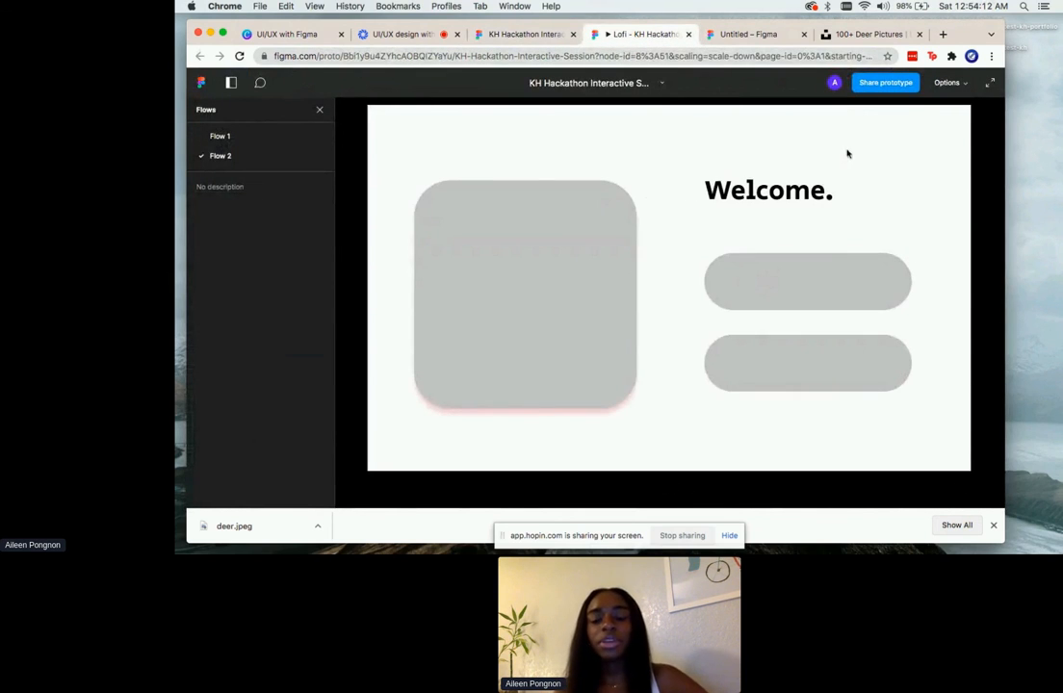
click(850, 274)
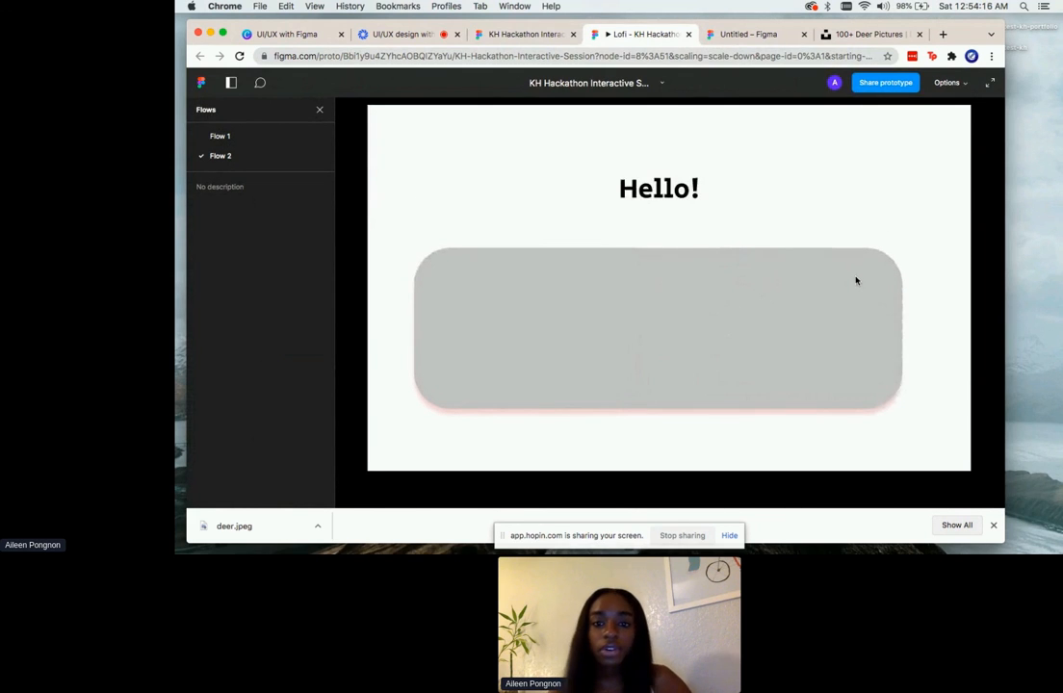
- Return to the design file and connect the lower small rounded rectangle in MacBook - 1 to MacBook - 2 with an On click interaction
click(528, 35)
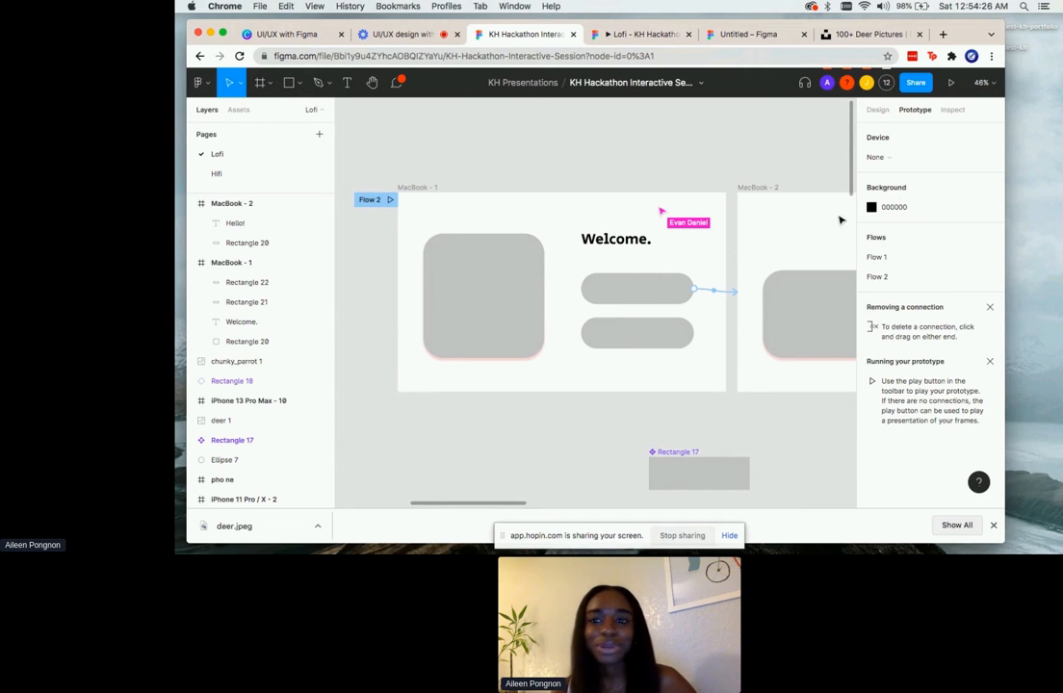
click(883, 111)
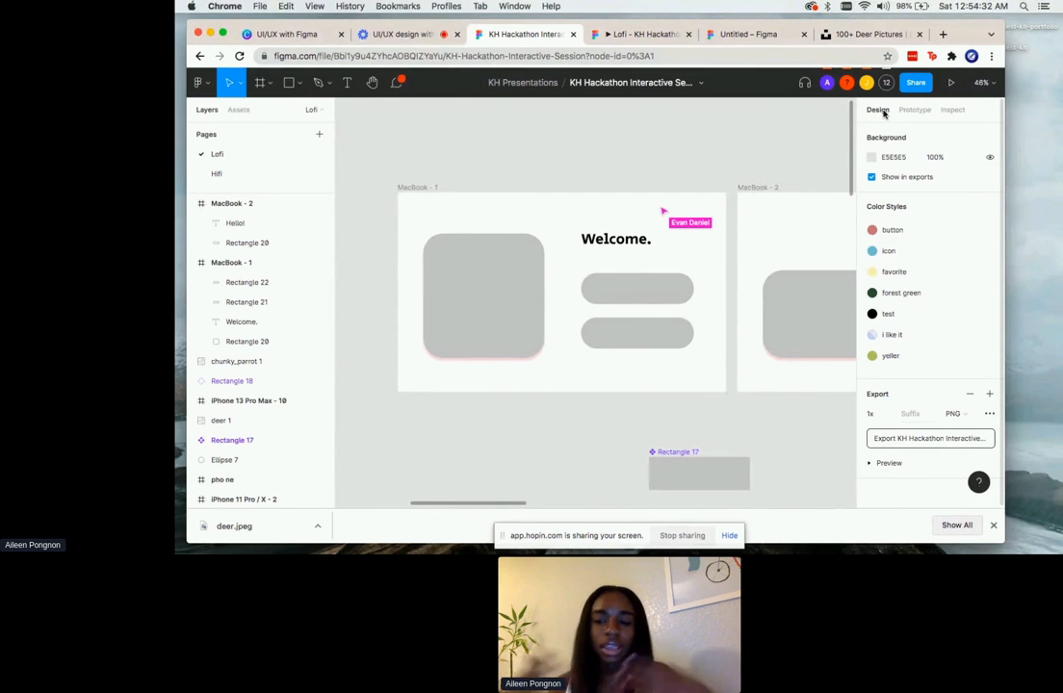
click(914, 111)
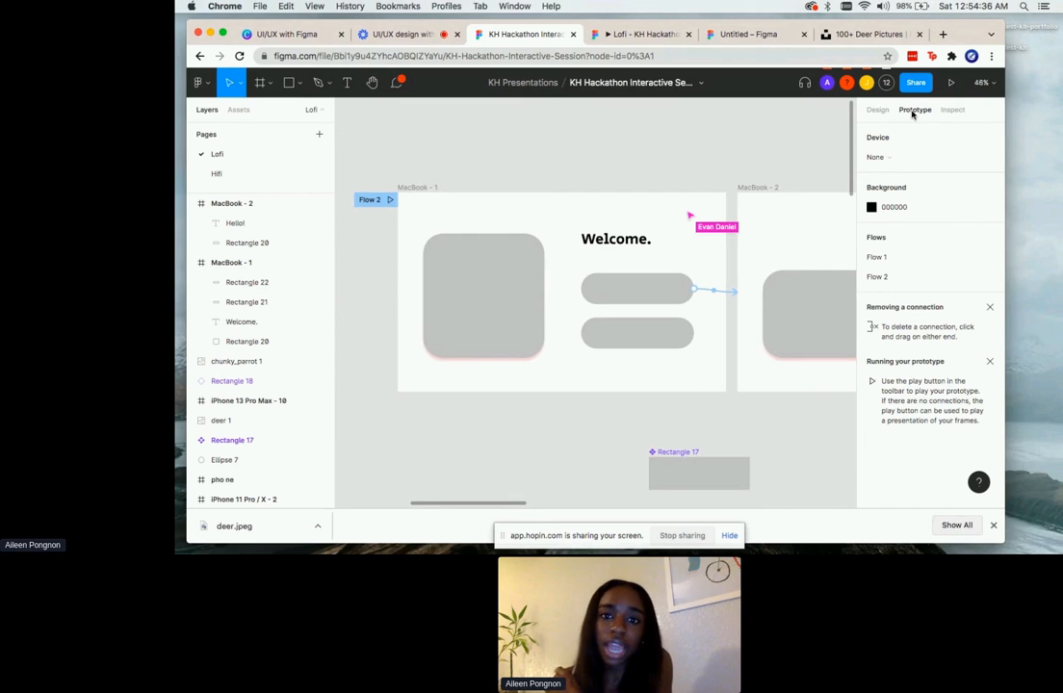
click(669, 334)
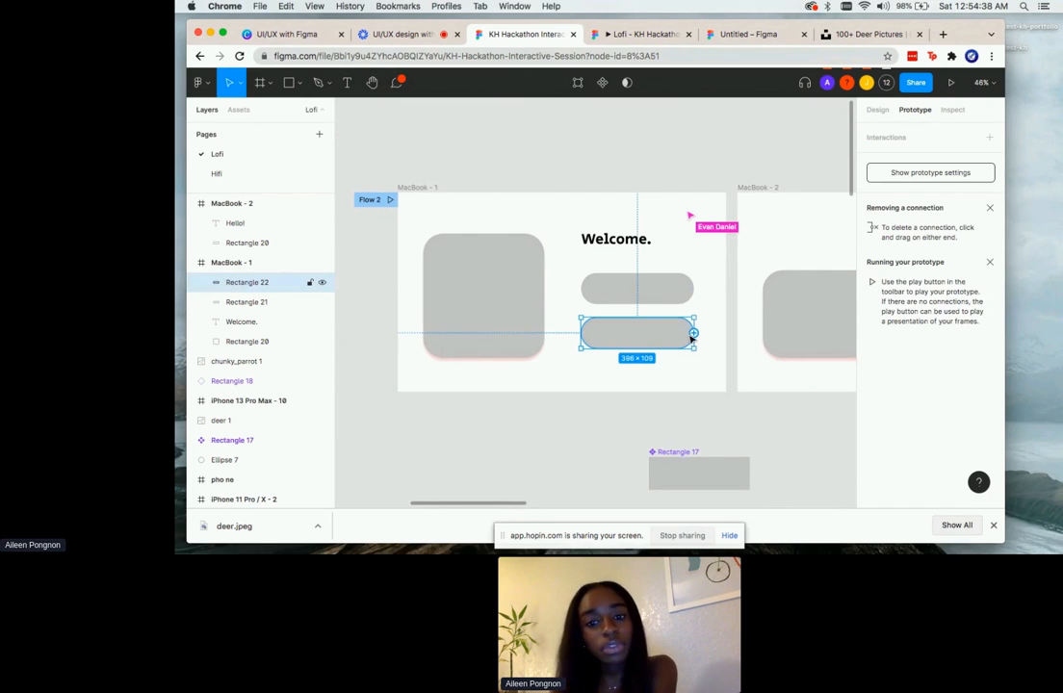
scroll(691, 339, right, 3)
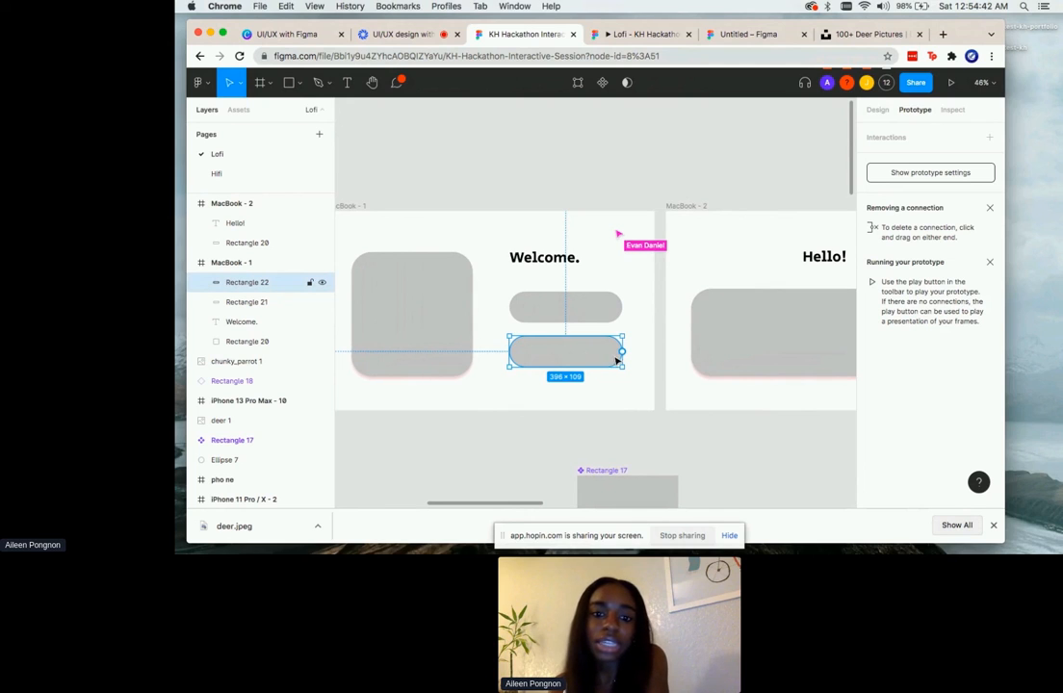
drag(624, 351, 685, 325)
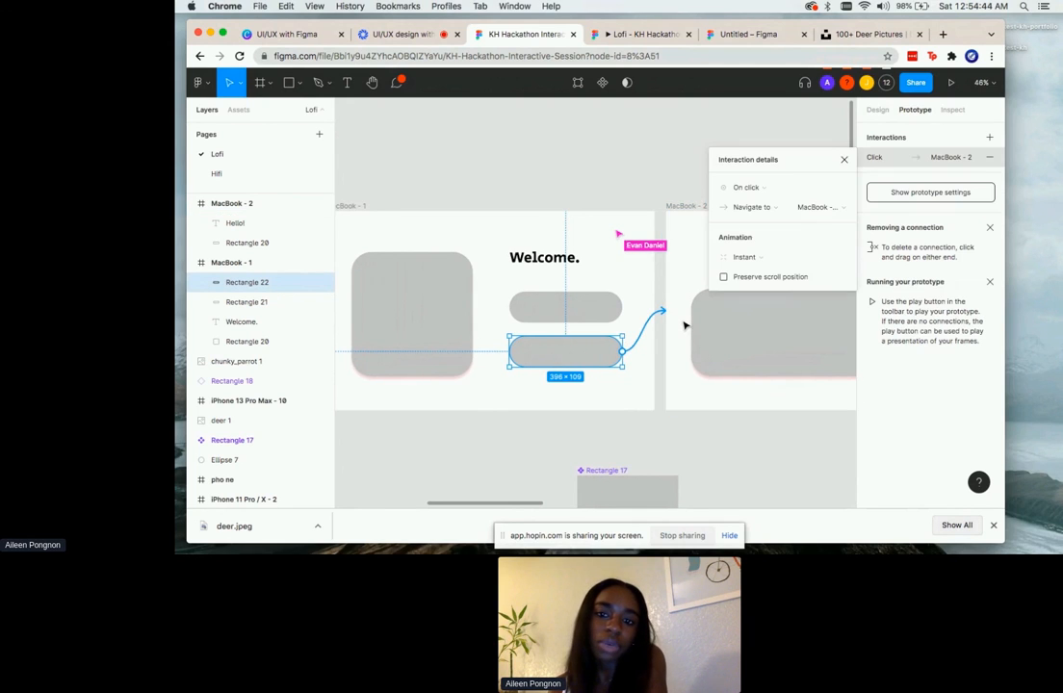
- Review the trigger, action and destination options of the lower small rectangle's interaction to MacBook - 2, and close its details
scroll(685, 326, right, 5)
click(768, 191)
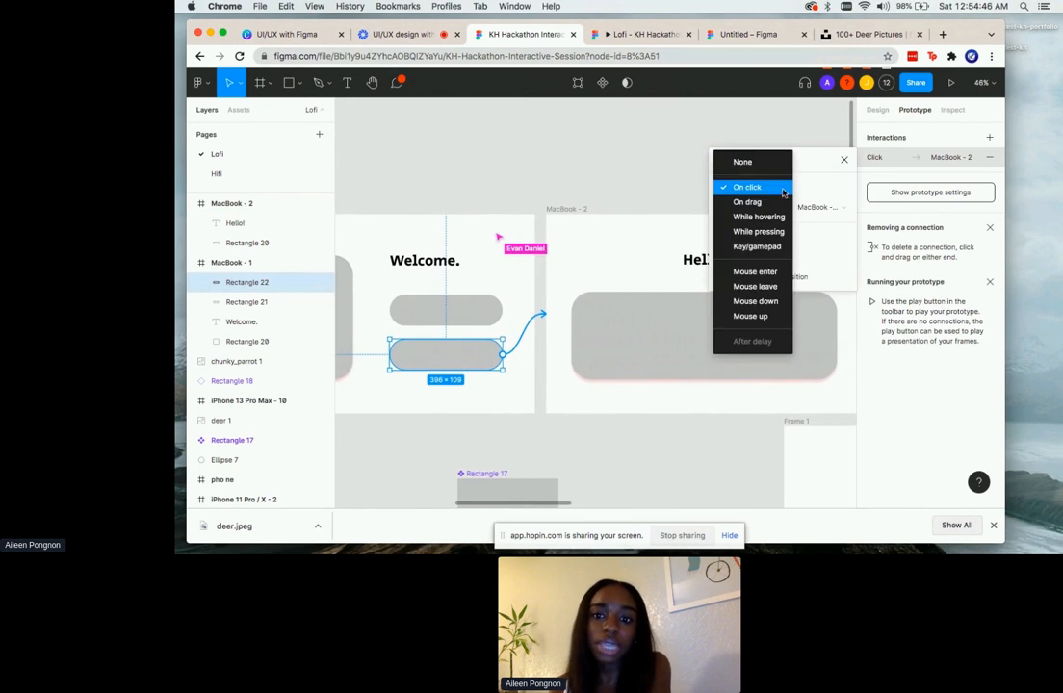
click(813, 185)
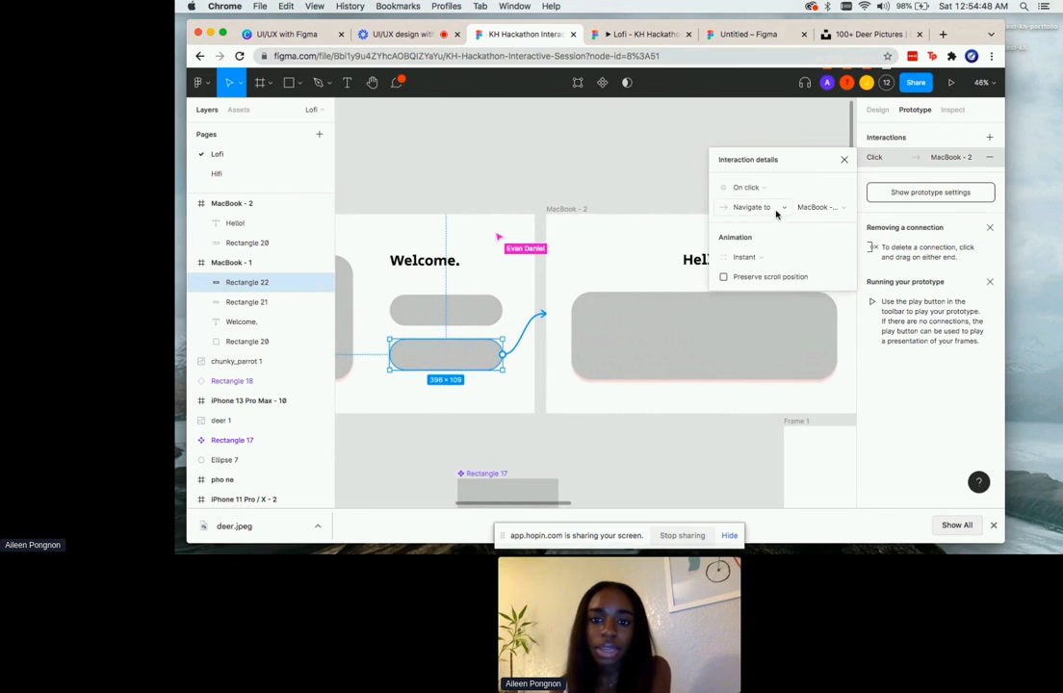
click(776, 212)
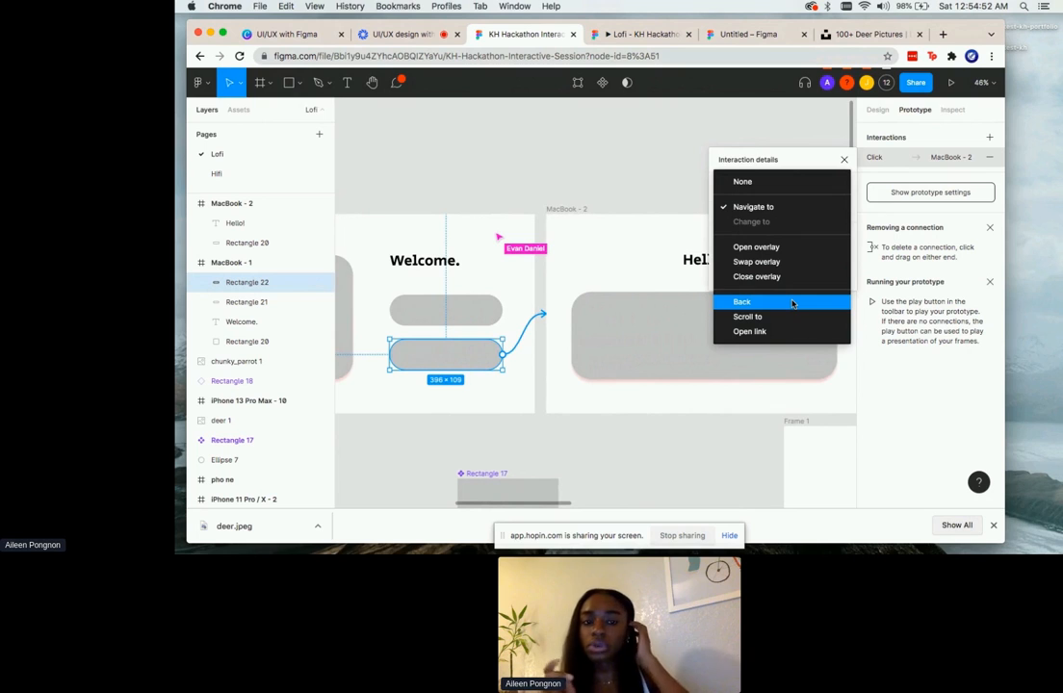
click(796, 161)
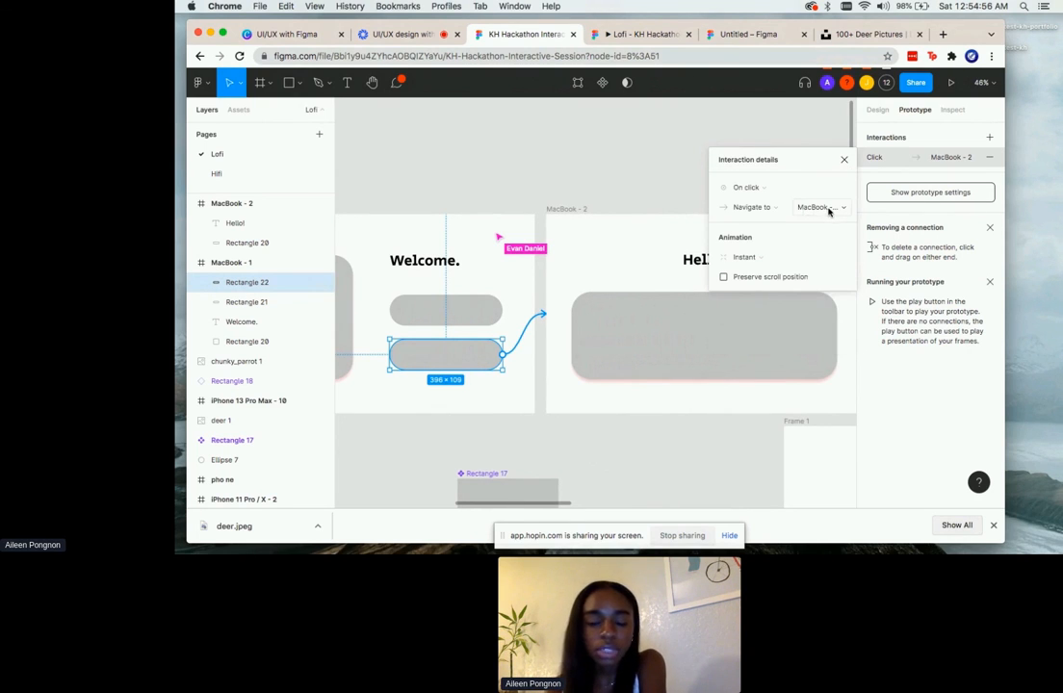
click(844, 160)
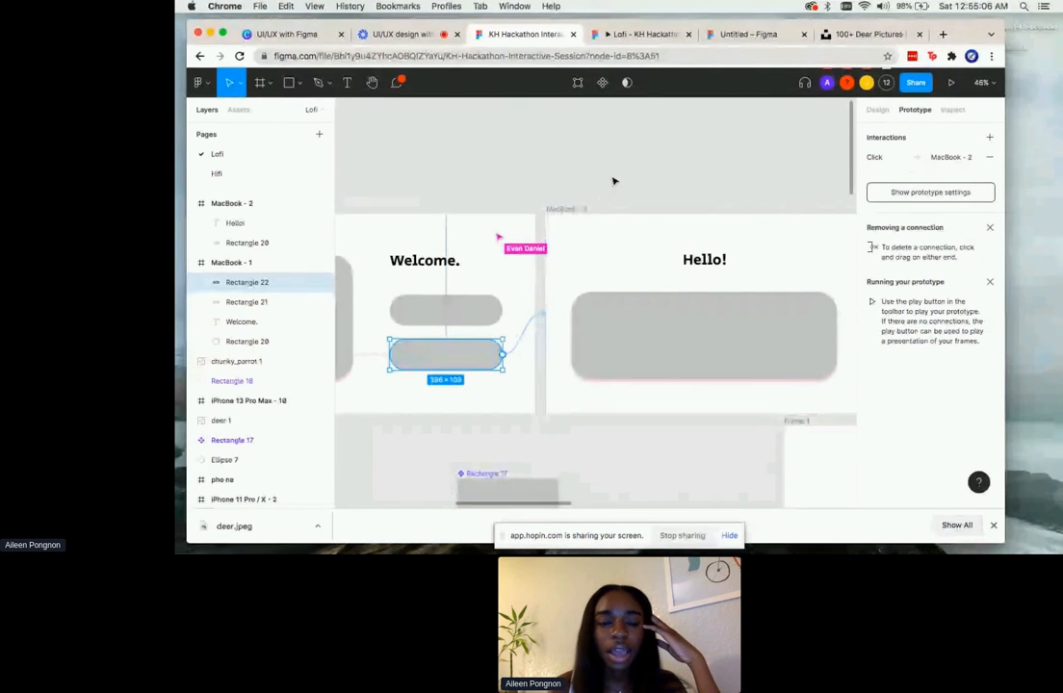
- Move the large rounded rectangle out of MacBook - 2 onto the empty canvas above the frame
scroll(613, 181, left, 3)
scroll(614, 180, left, 3)
click(477, 366)
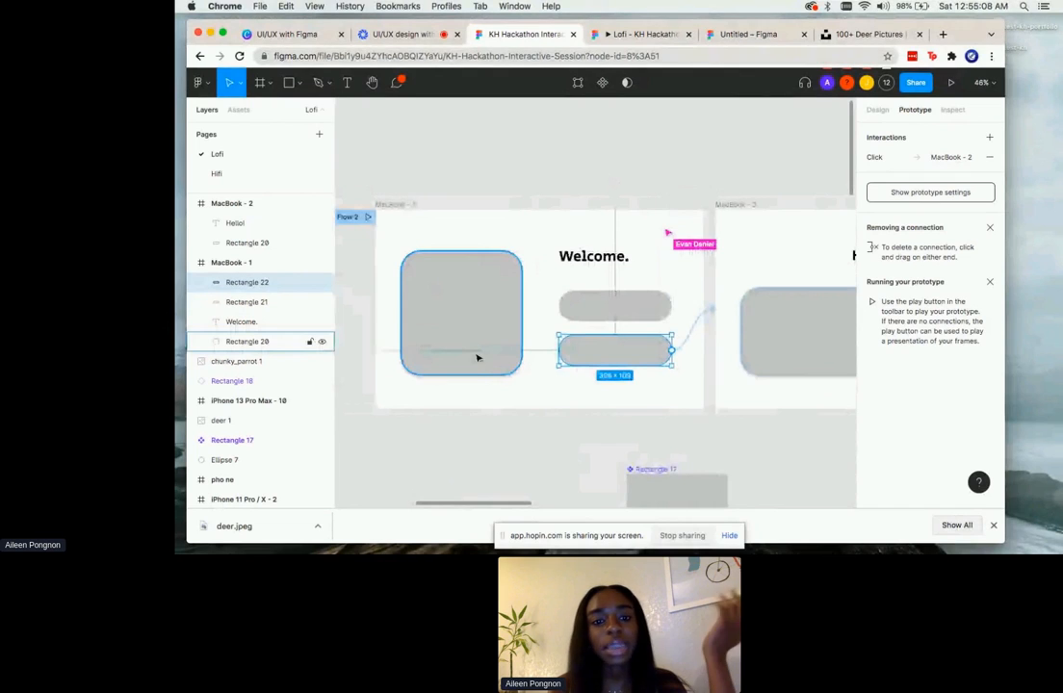
scroll(532, 322, right, 3)
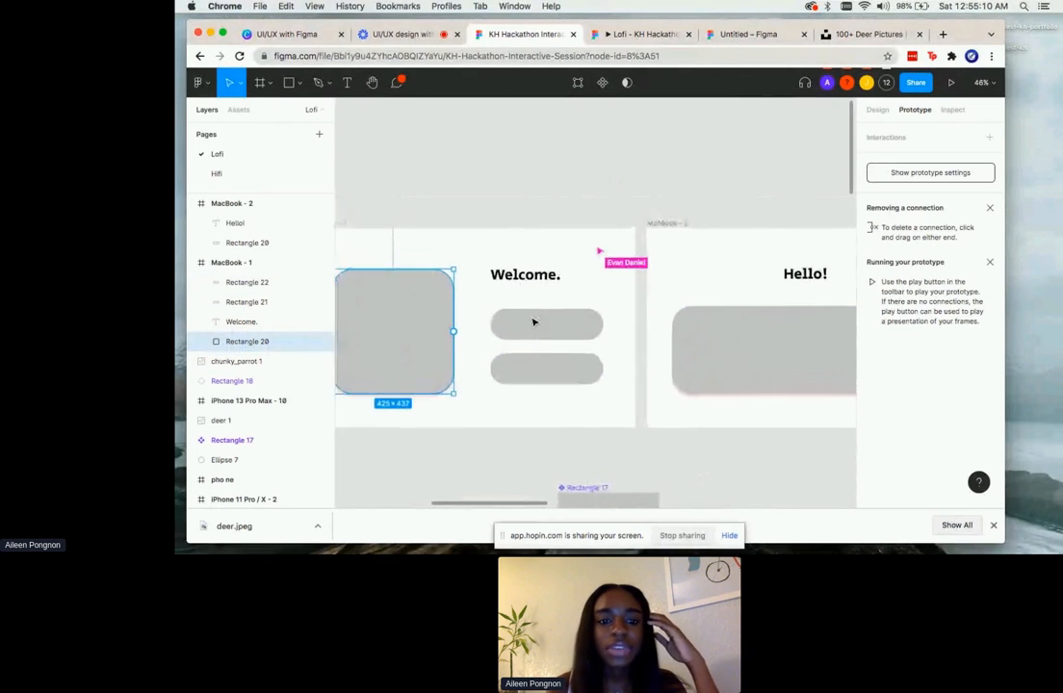
scroll(533, 322, right, 4)
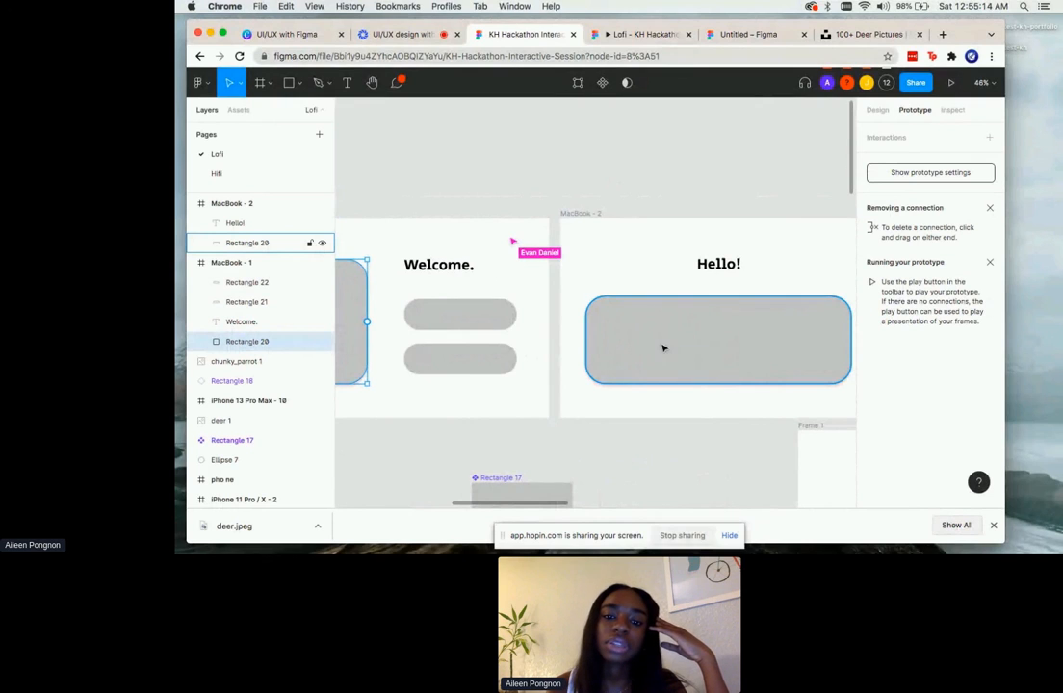
scroll(663, 349, right, 5)
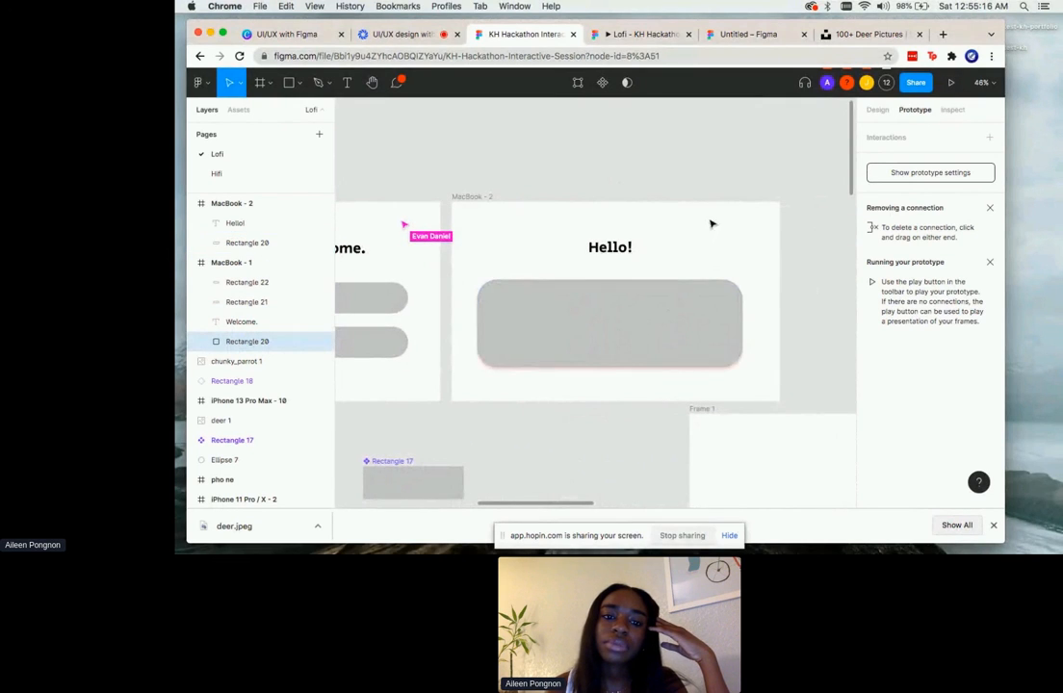
scroll(660, 313, left, 3)
scroll(660, 314, right, 2)
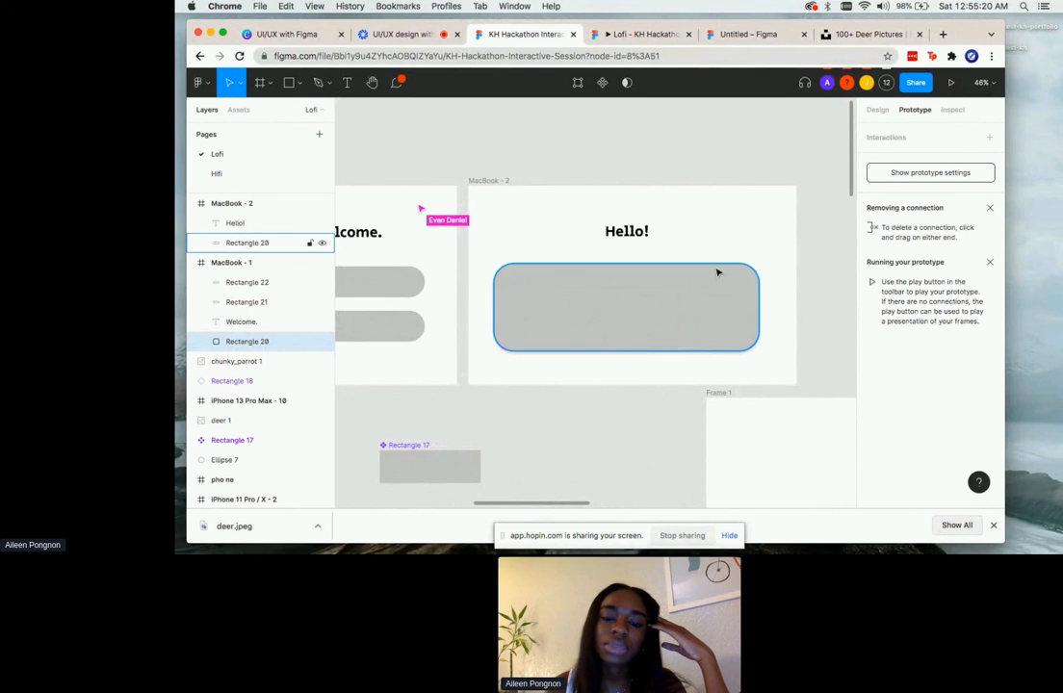
scroll(717, 273, down, 3)
scroll(657, 380, up, 2)
drag(631, 363, 608, 208)
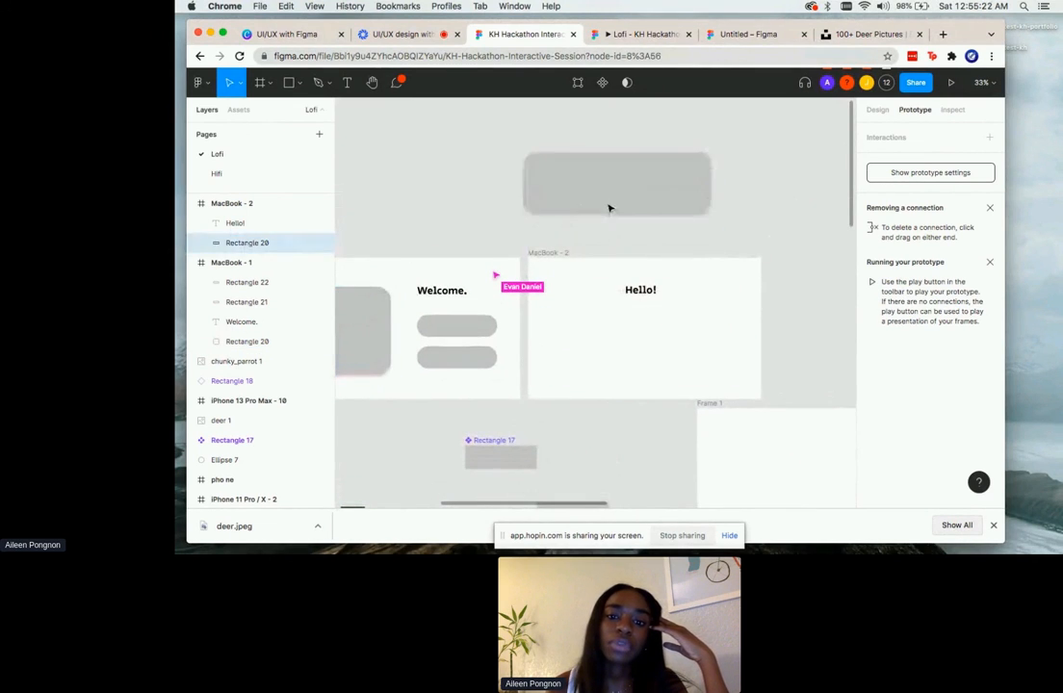
- Try to connect the large rounded rectangle in MacBook - 1 to the rectangle placed outside the frames
scroll(484, 289, left, 3)
click(434, 338)
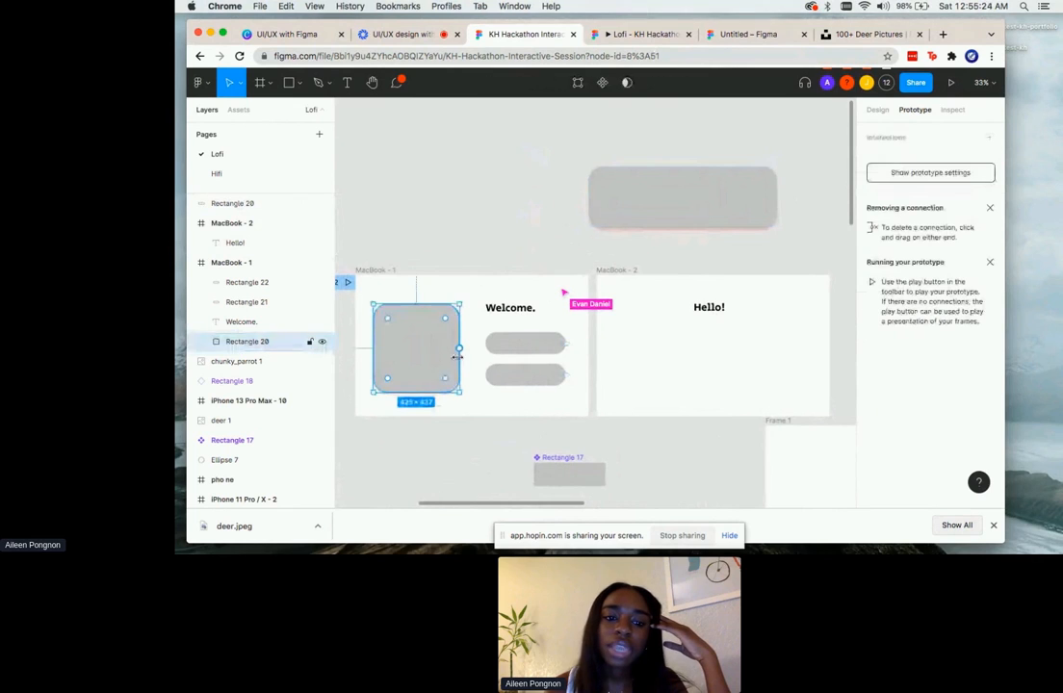
drag(459, 349, 742, 187)
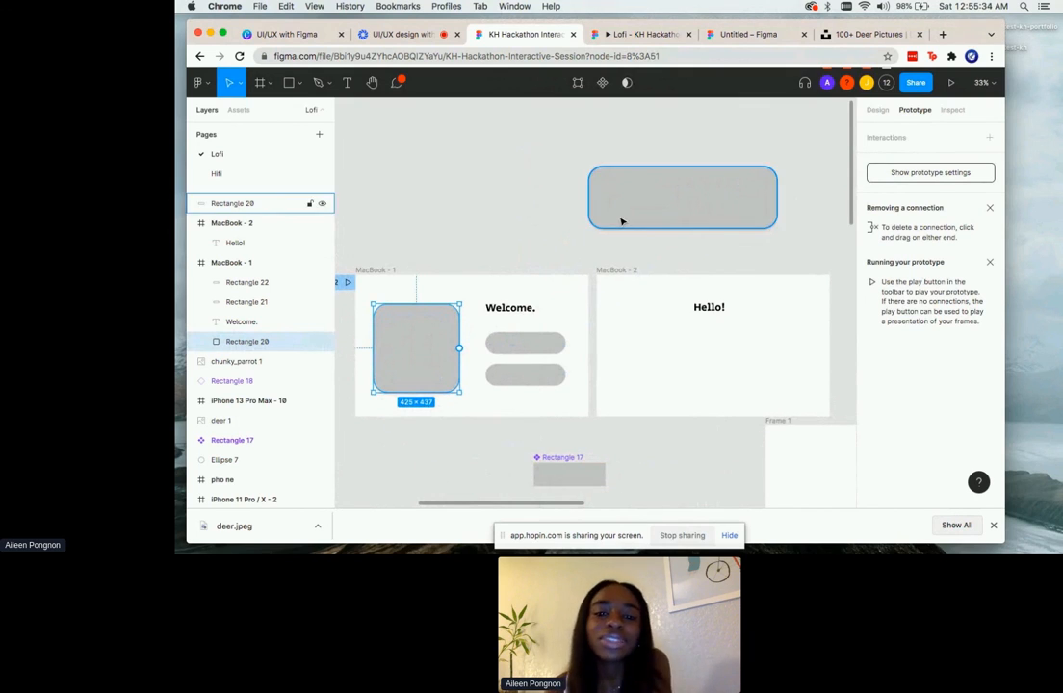
- Move the large rectangle back into MacBook - 2 below the Hello! heading, dismiss the browser's downloads bar and clear the selection
drag(622, 221, 653, 386)
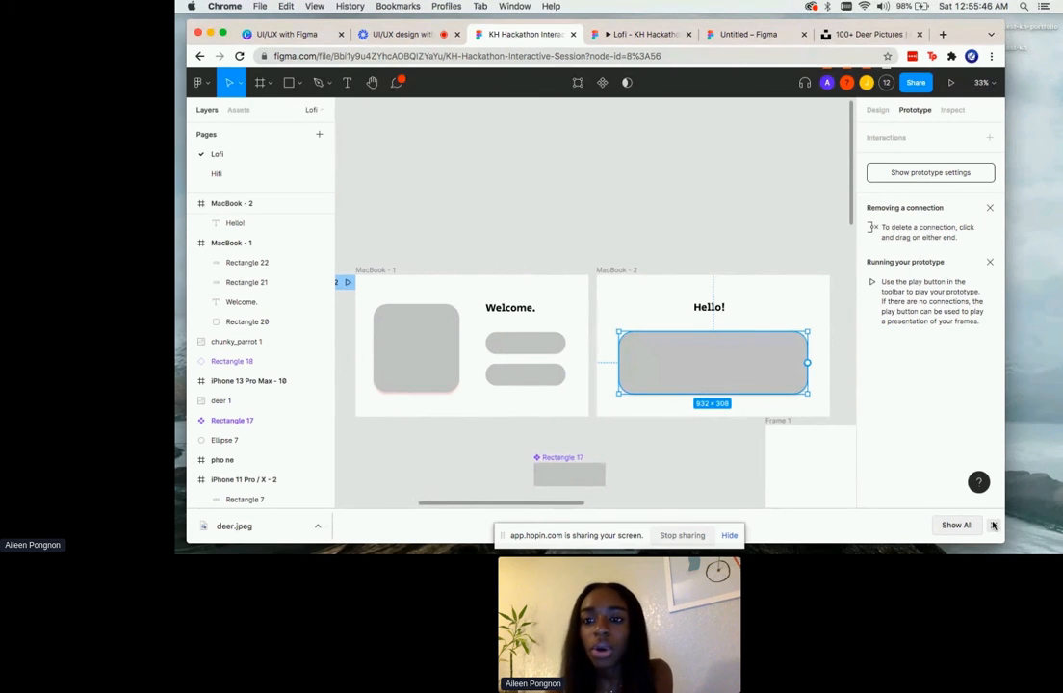
click(994, 525)
click(701, 212)
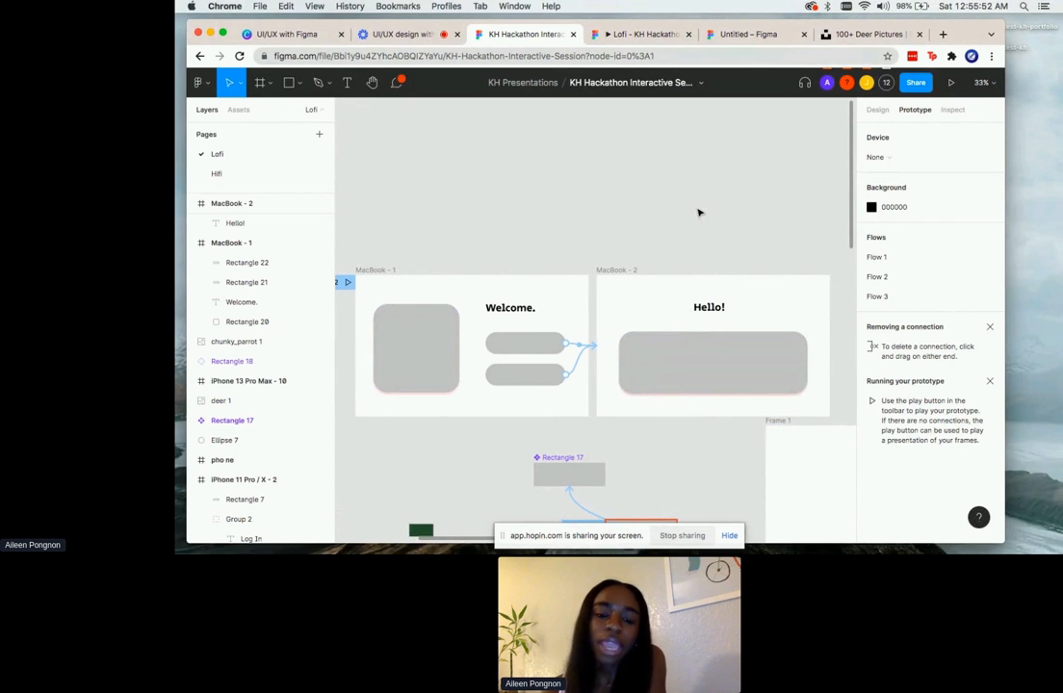
- Show the page's design properties and view the Welcome. area of MacBook - 1 close up
click(871, 112)
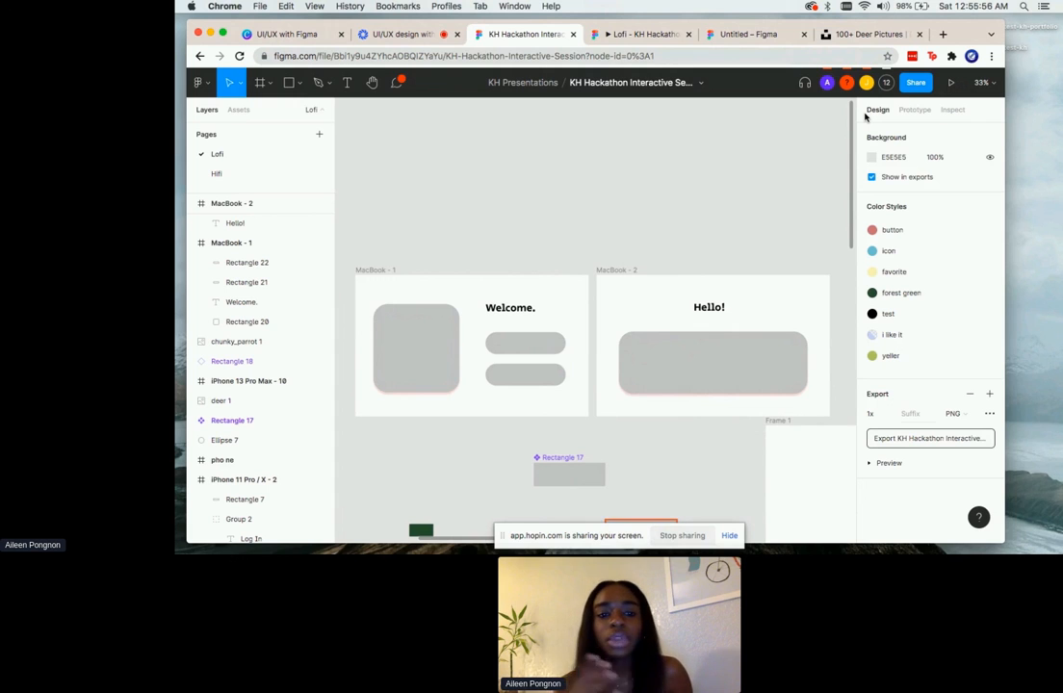
scroll(552, 250, up, 10)
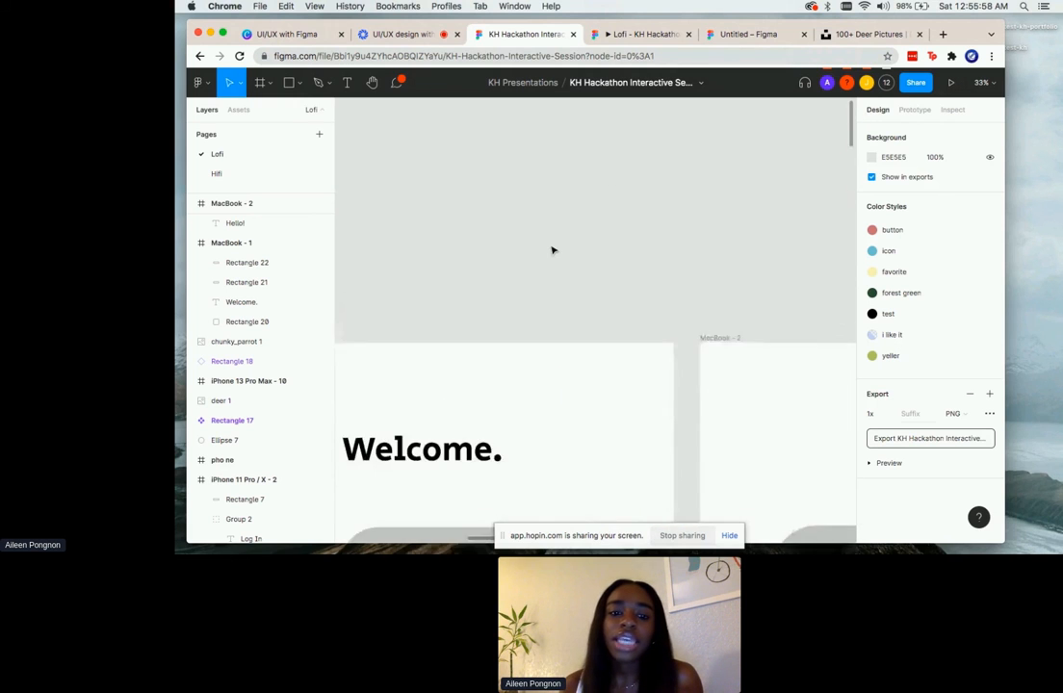
scroll(552, 250, down, 5)
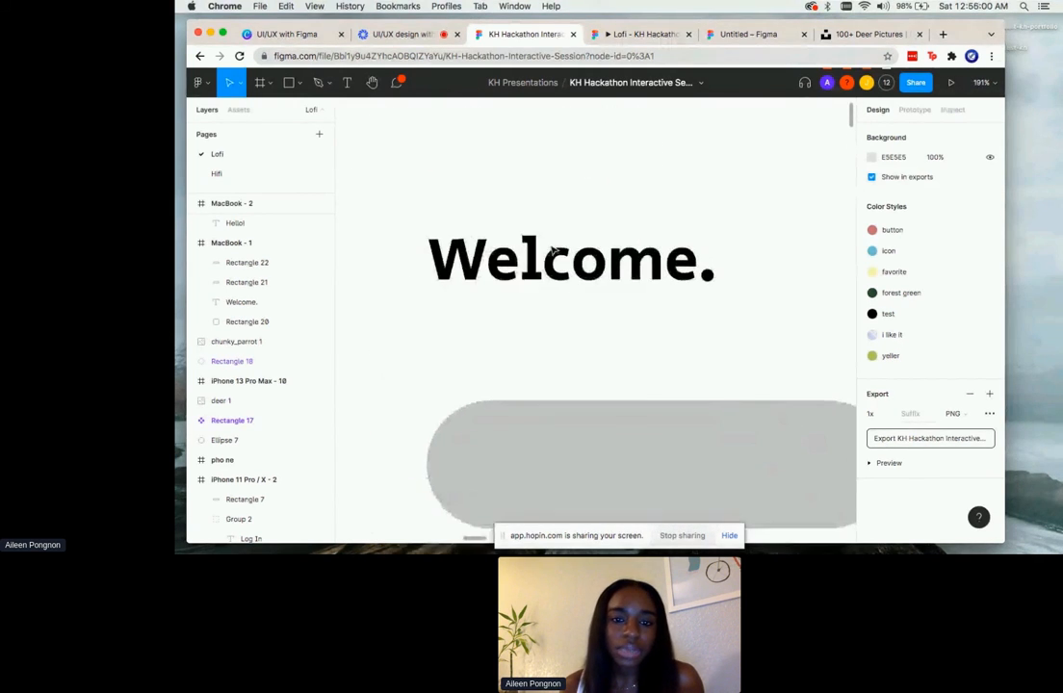
scroll(563, 244, down, 4)
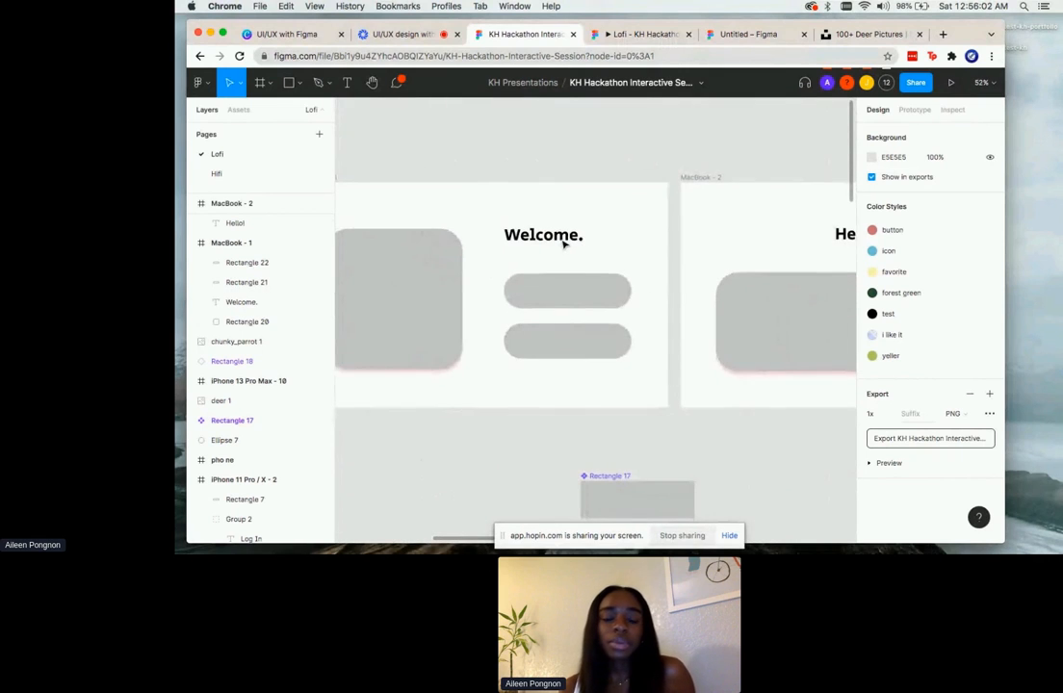
scroll(564, 243, up, 3)
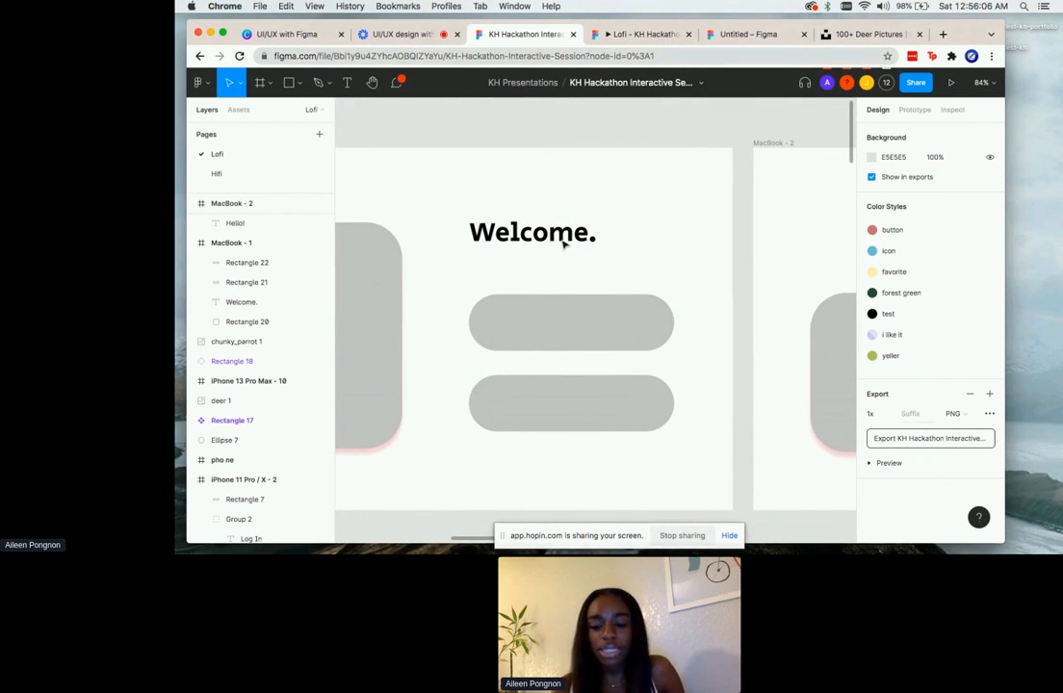
- Hide the editor's interface to examine the MacBook wireframes on the full canvas, and restore the interface
key(super+backslash)
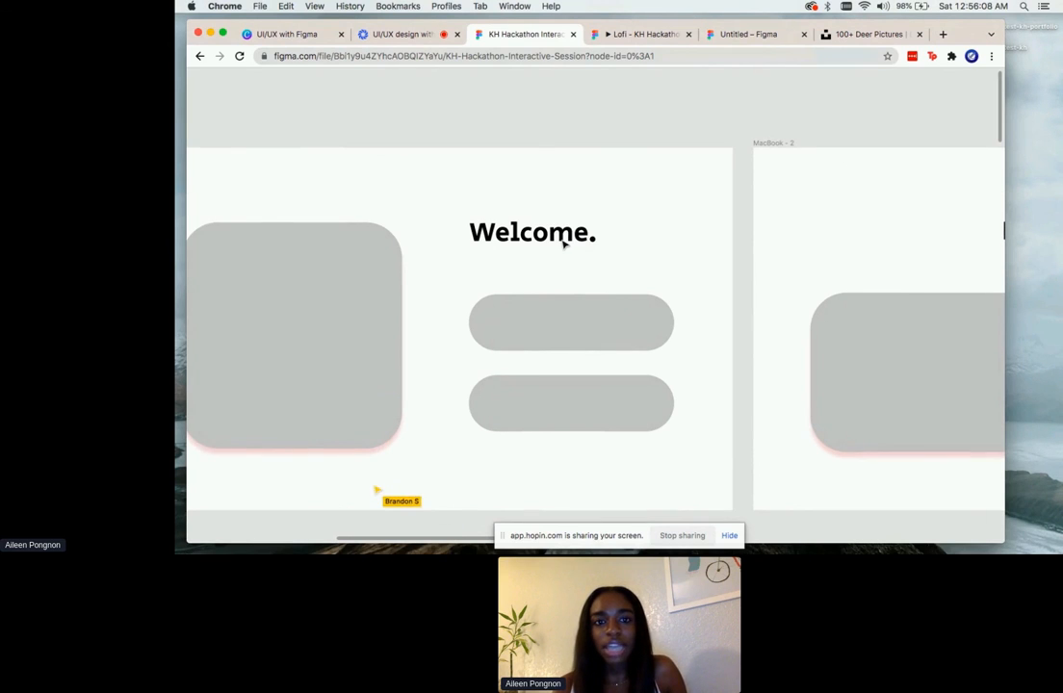
scroll(564, 244, down, 1)
scroll(565, 243, up, 5)
scroll(565, 244, down, 7)
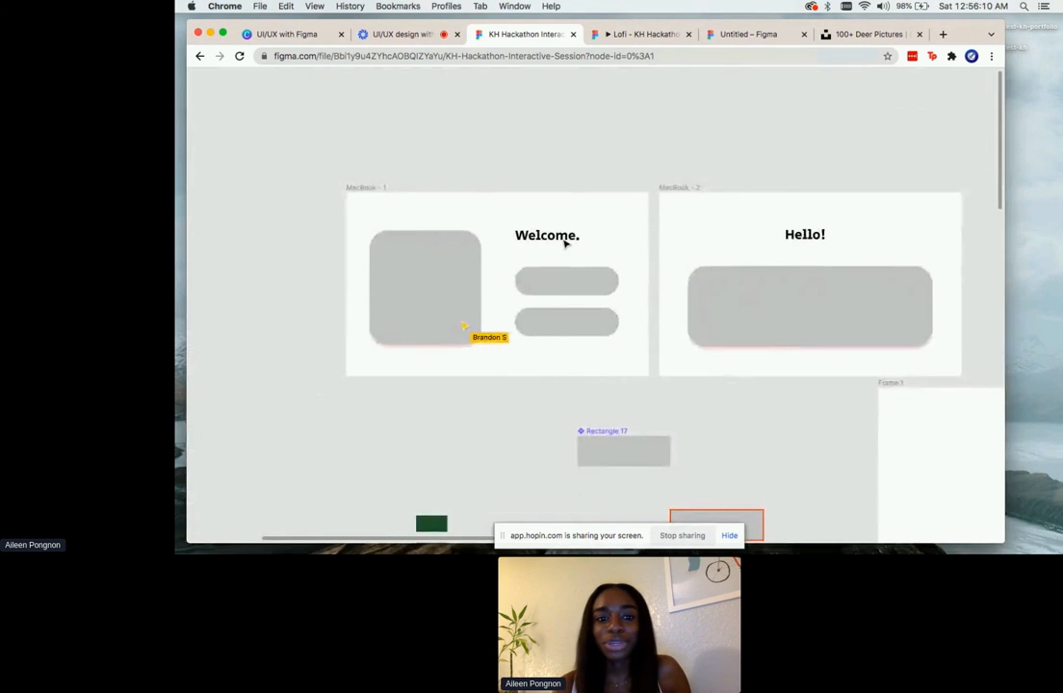
scroll(565, 243, up, 4)
scroll(565, 244, up, 1)
key(super+backslash)
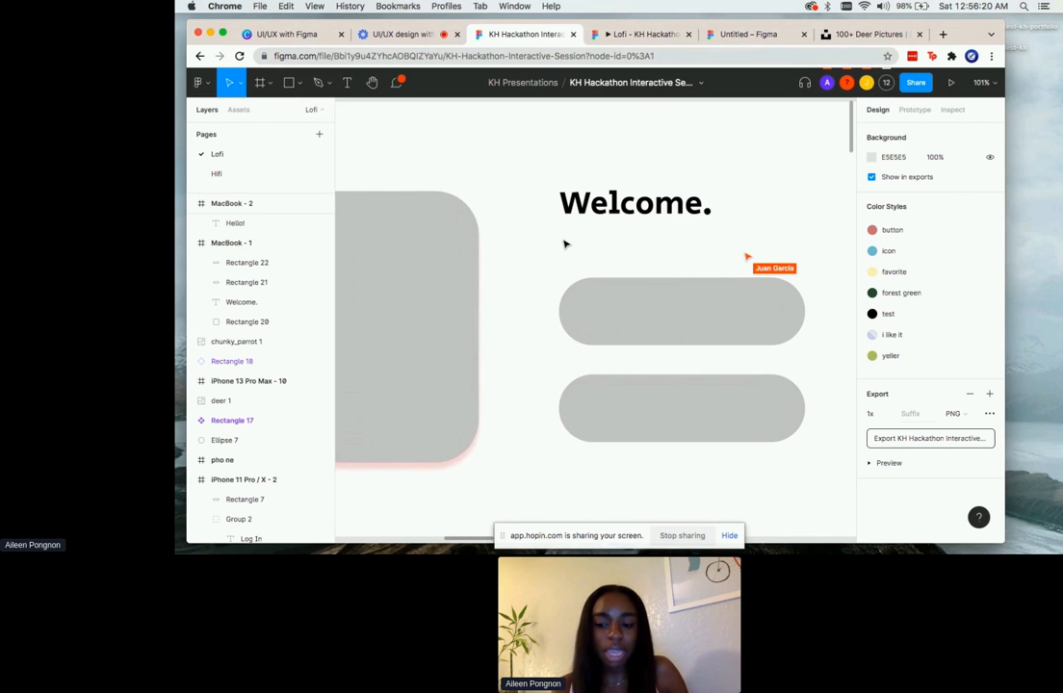
key(super+backslash)
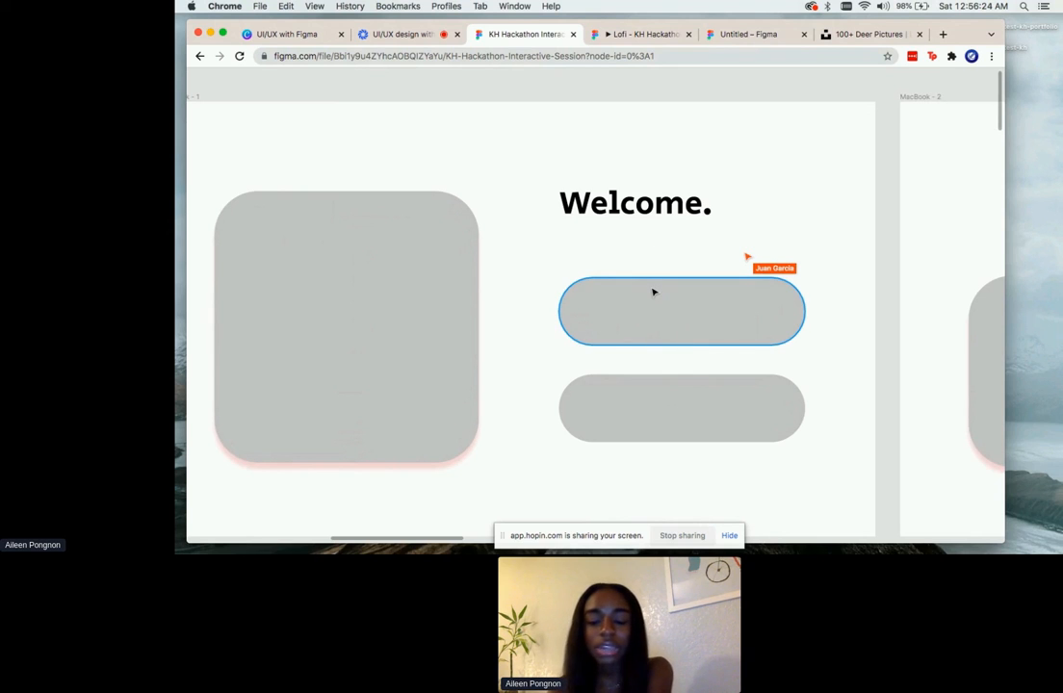
key(super+backslash)
- Look over the Lofi page's frames, compare them with the Hifi page, and return to the Lofi page
scroll(750, 285, down, 5)
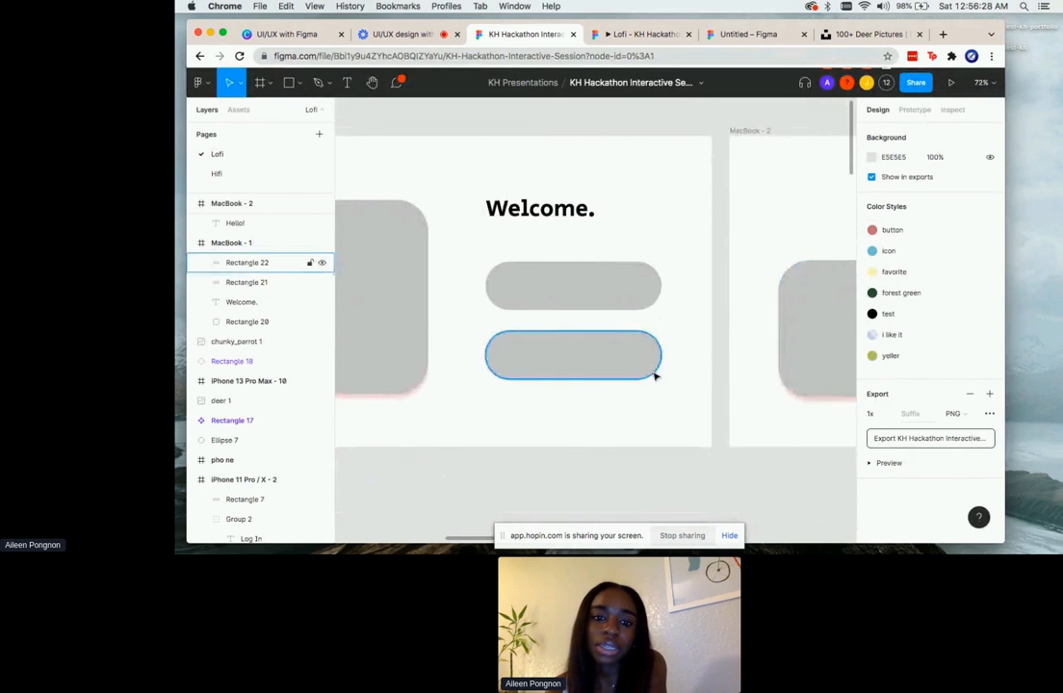
scroll(655, 374, left, 5)
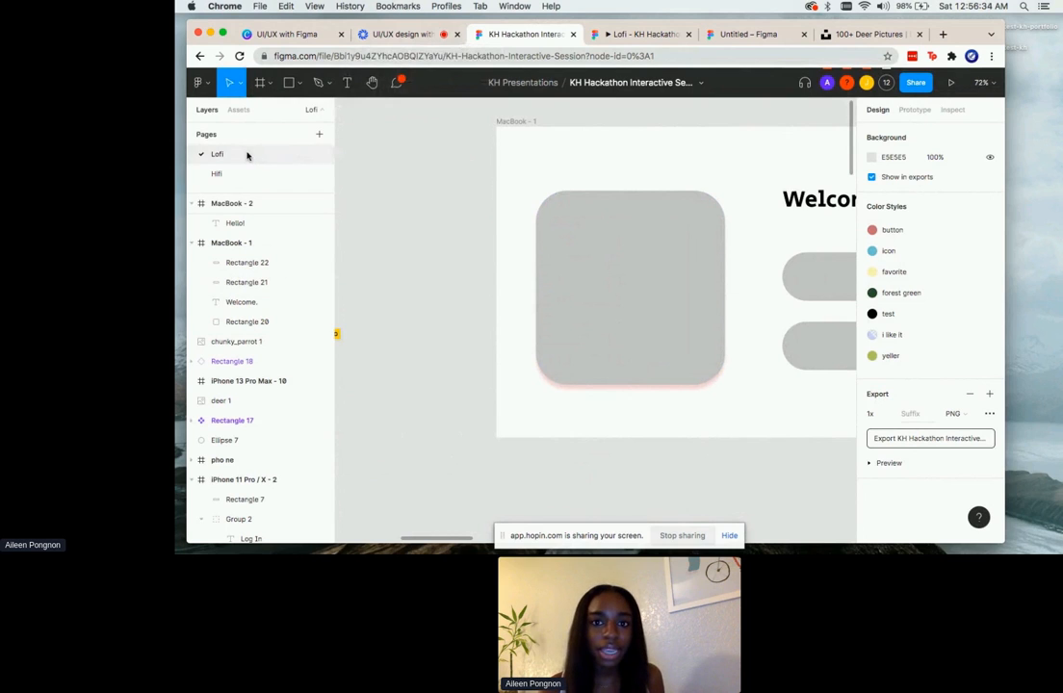
scroll(538, 238, down, 10)
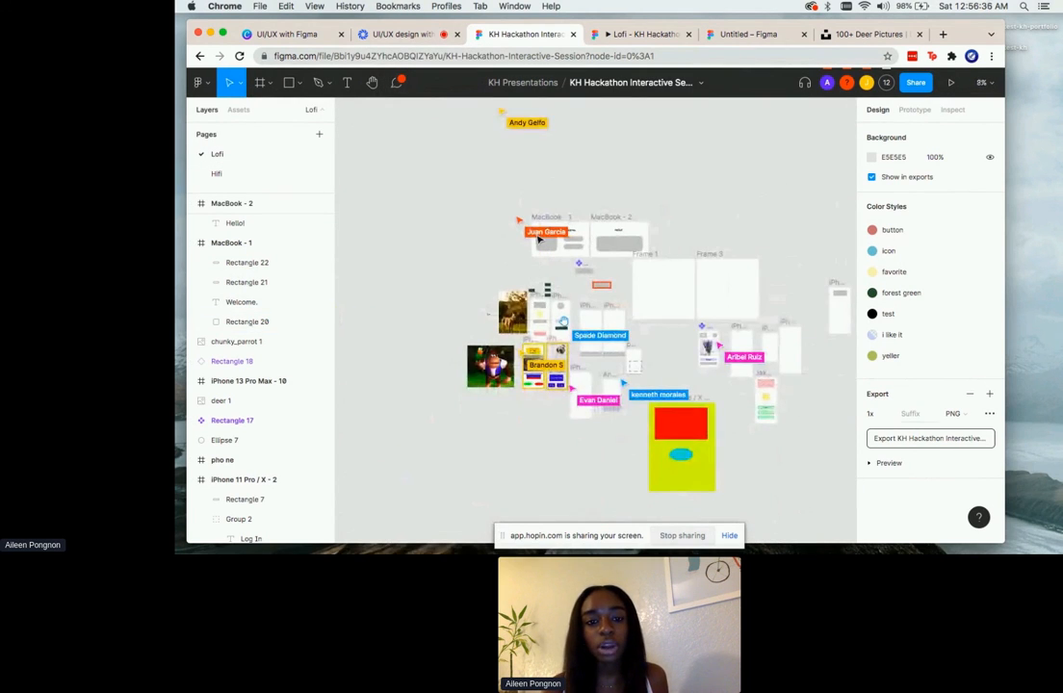
scroll(538, 238, up, 8)
click(229, 174)
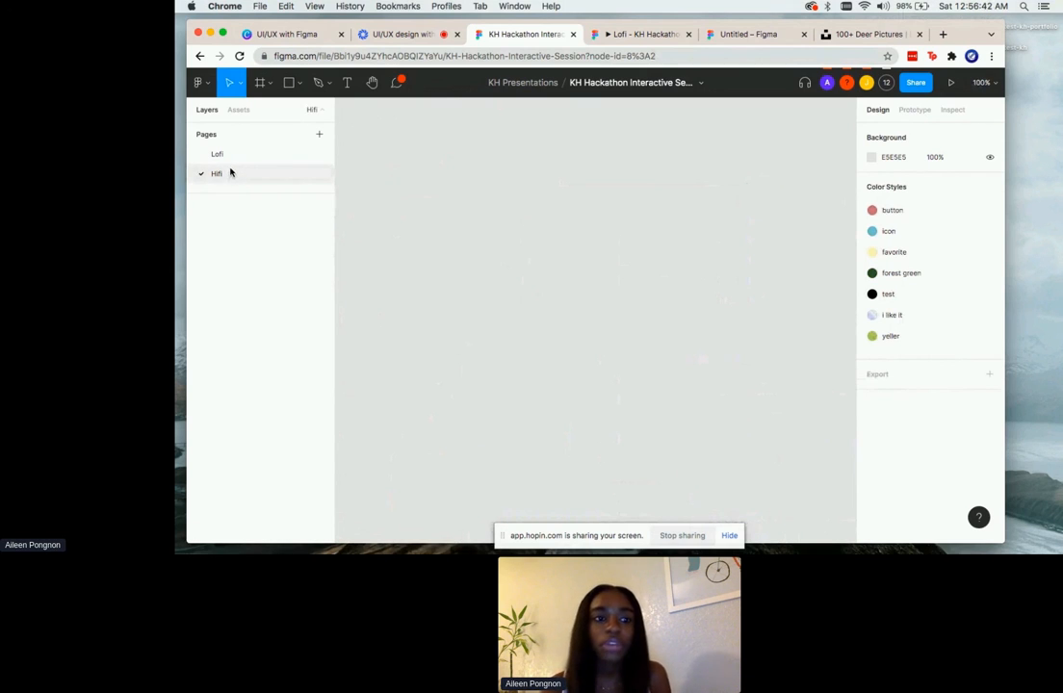
click(226, 159)
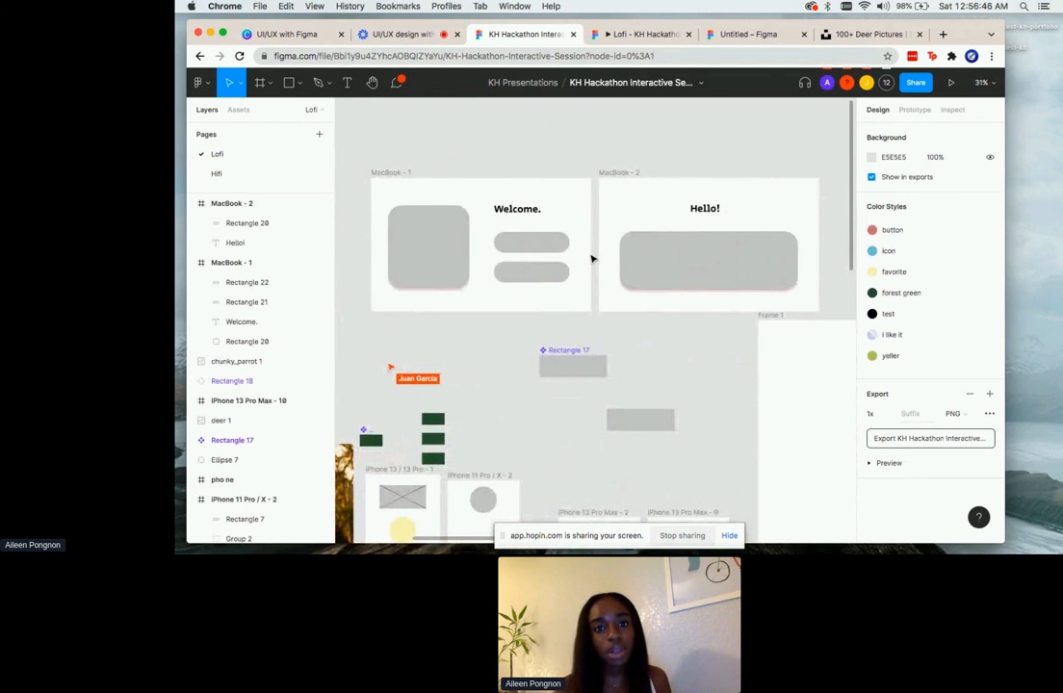
click(282, 175)
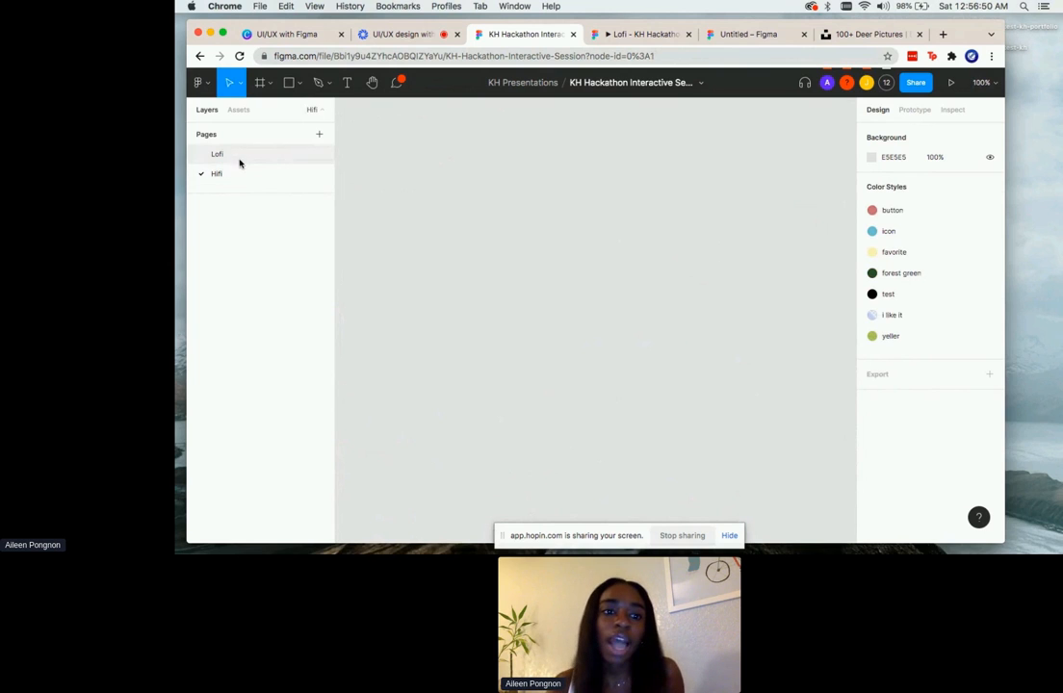
click(240, 160)
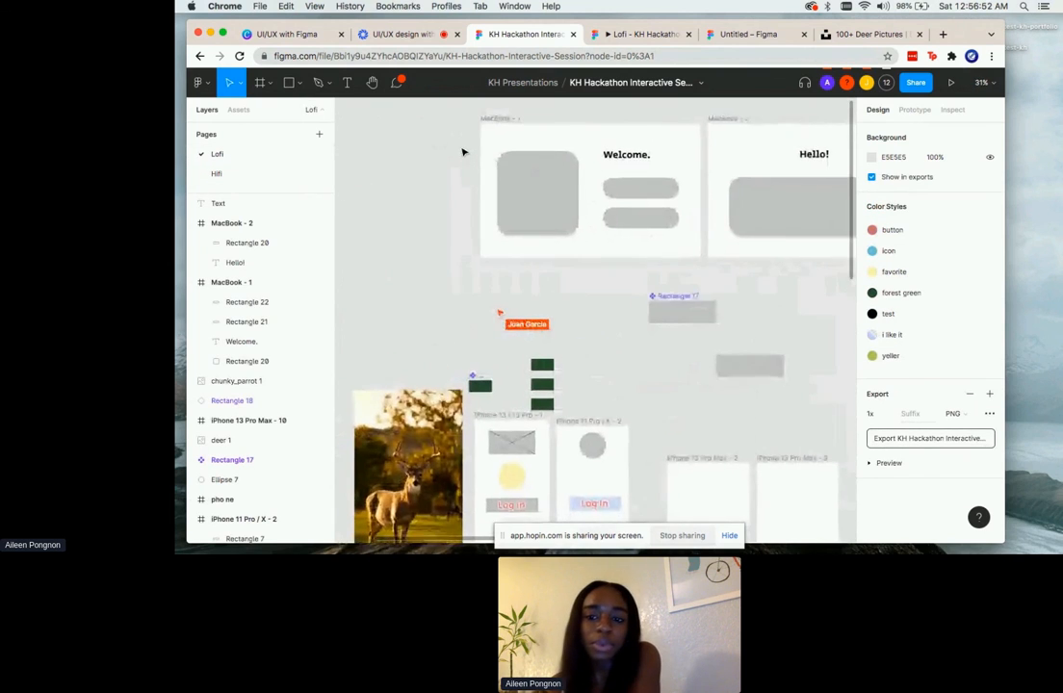
- Show the file's comments and read through the comment list and the comment pins on the canvas
scroll(464, 152, down, 5)
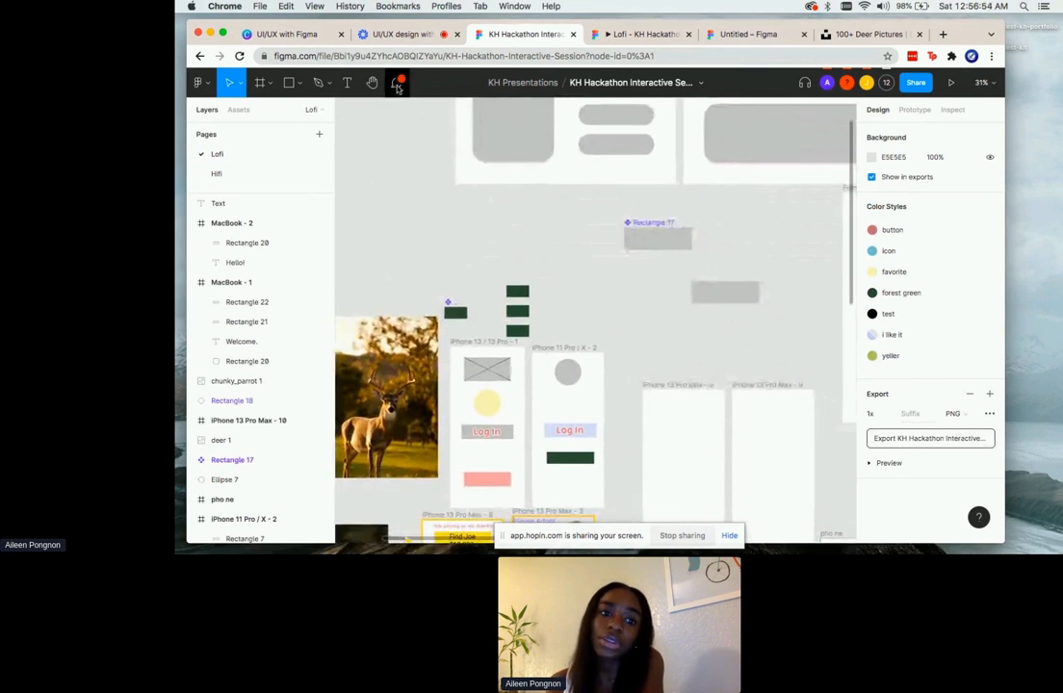
click(397, 85)
scroll(906, 306, down, 2)
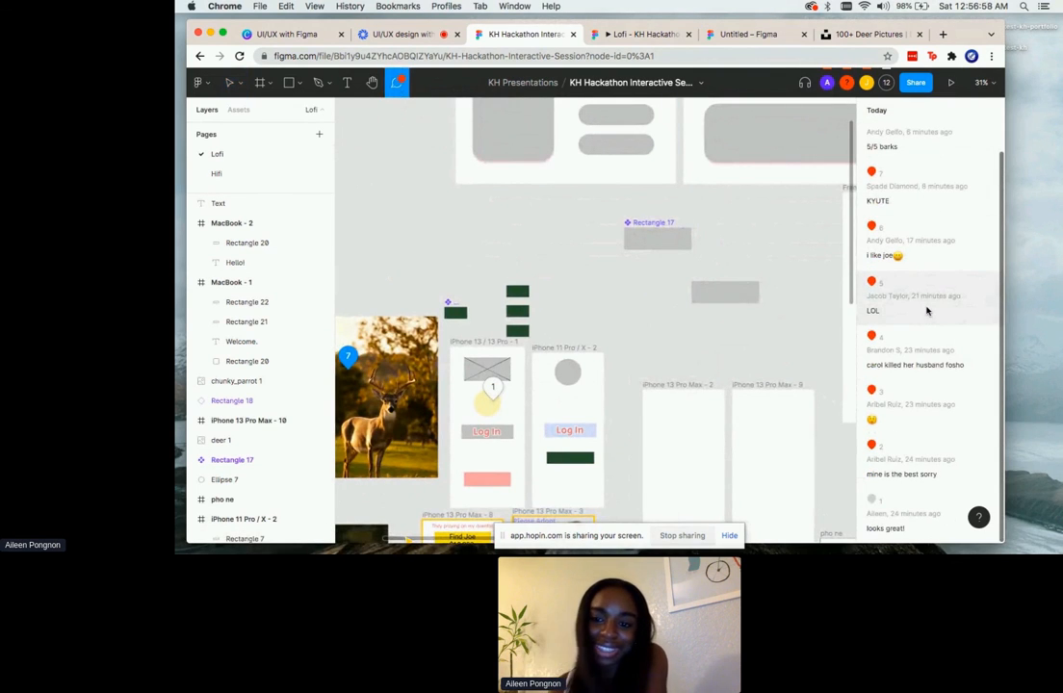
scroll(925, 289, up, 3)
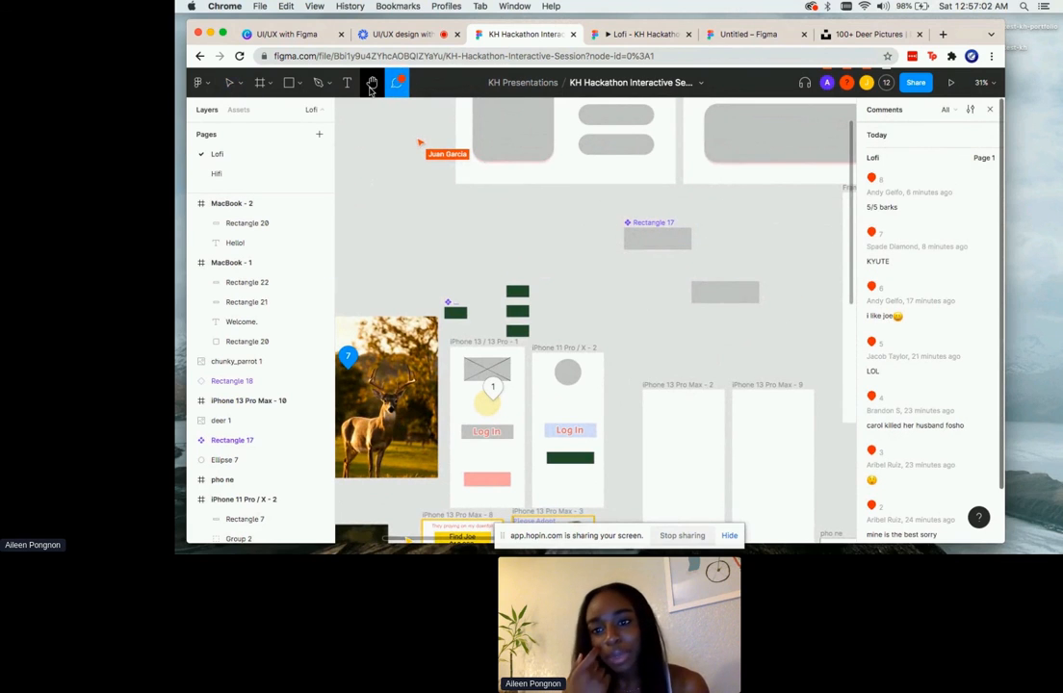
scroll(543, 287, down, 5)
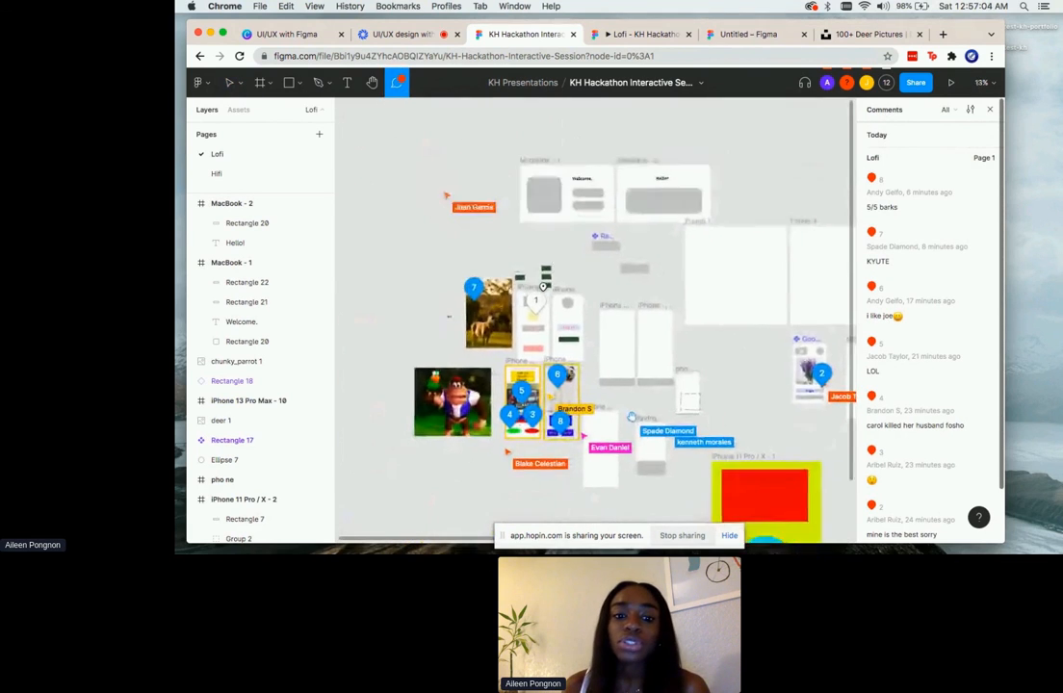
scroll(543, 287, down, 2)
scroll(543, 287, down, 2)
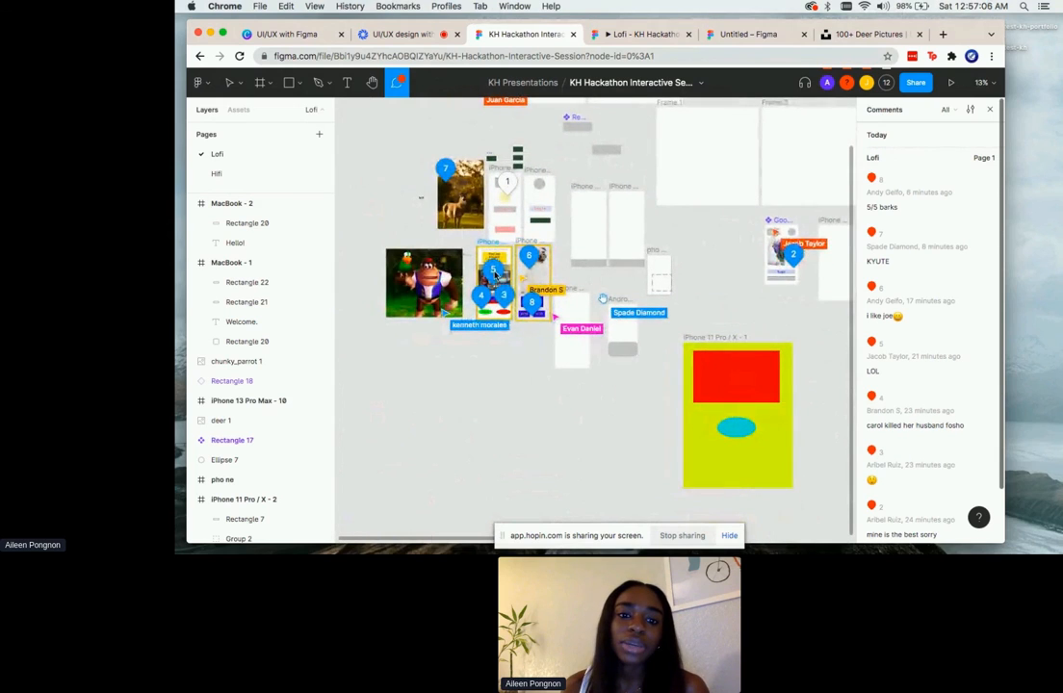
- Reply "LMAOOOO" to the "LOL" comment, number 5, on the yellow iPhone frame
click(493, 273)
click(563, 355)
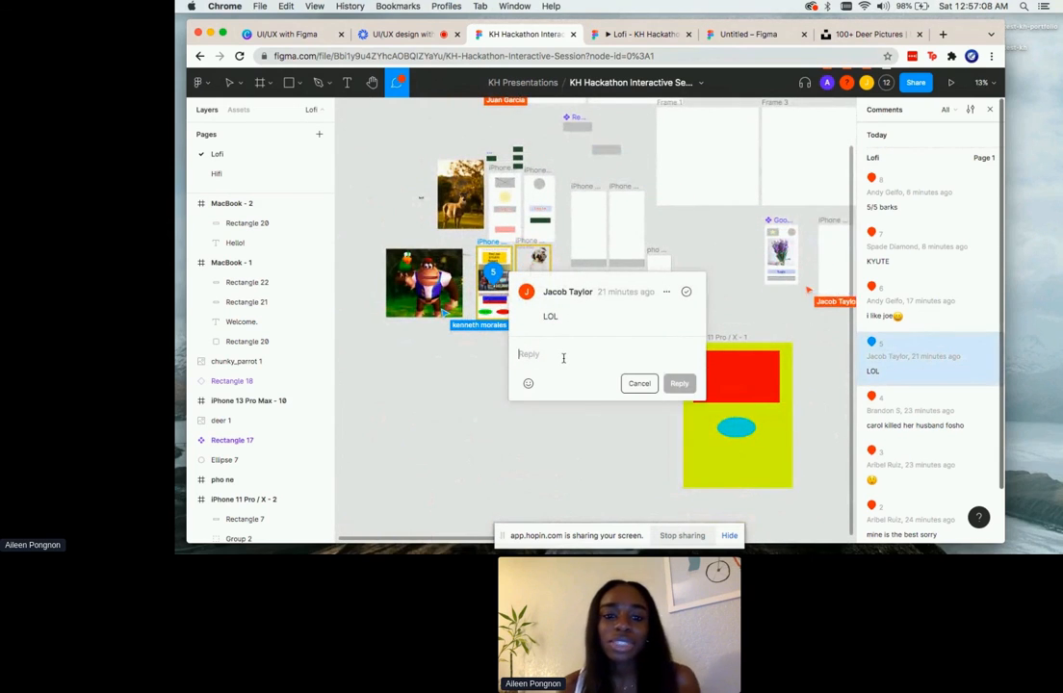
text(LM)
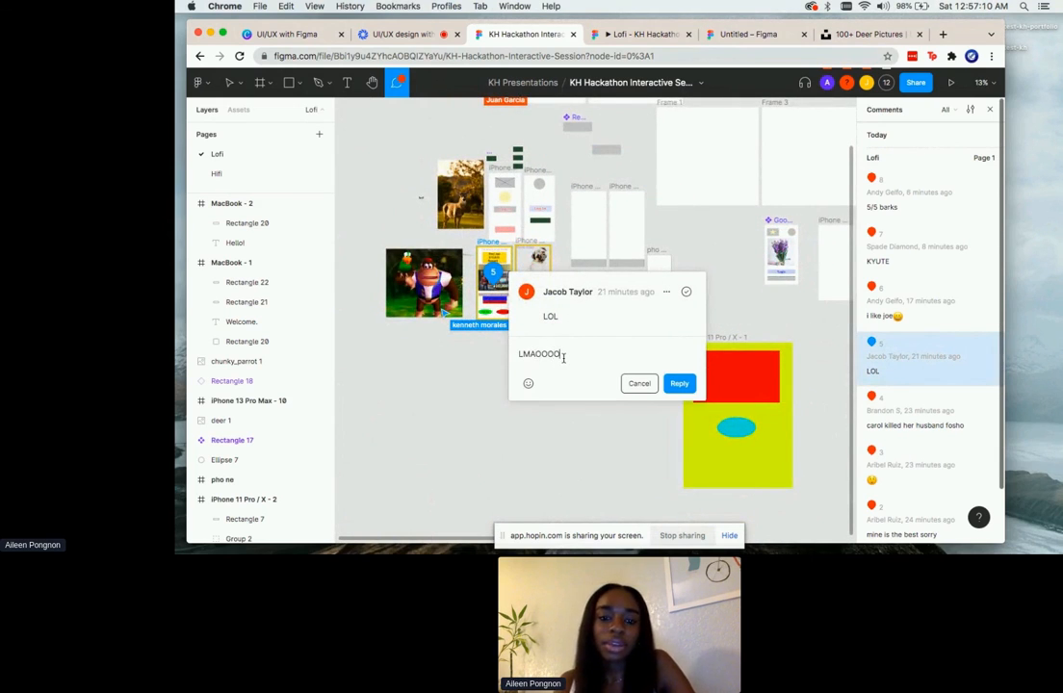
text(AOOOO)
click(680, 384)
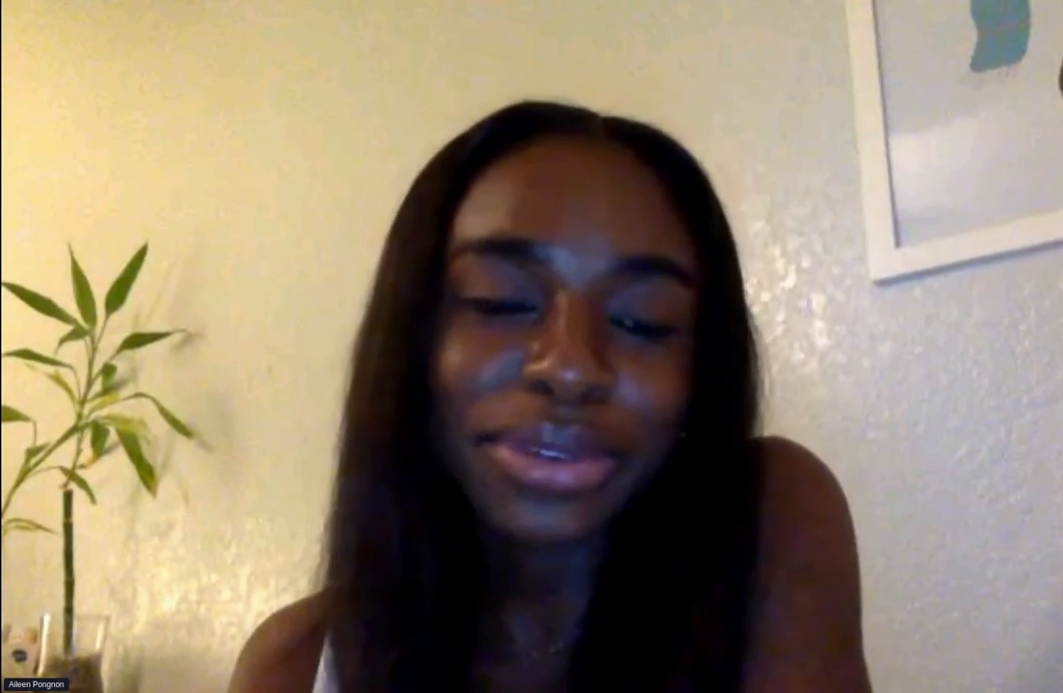